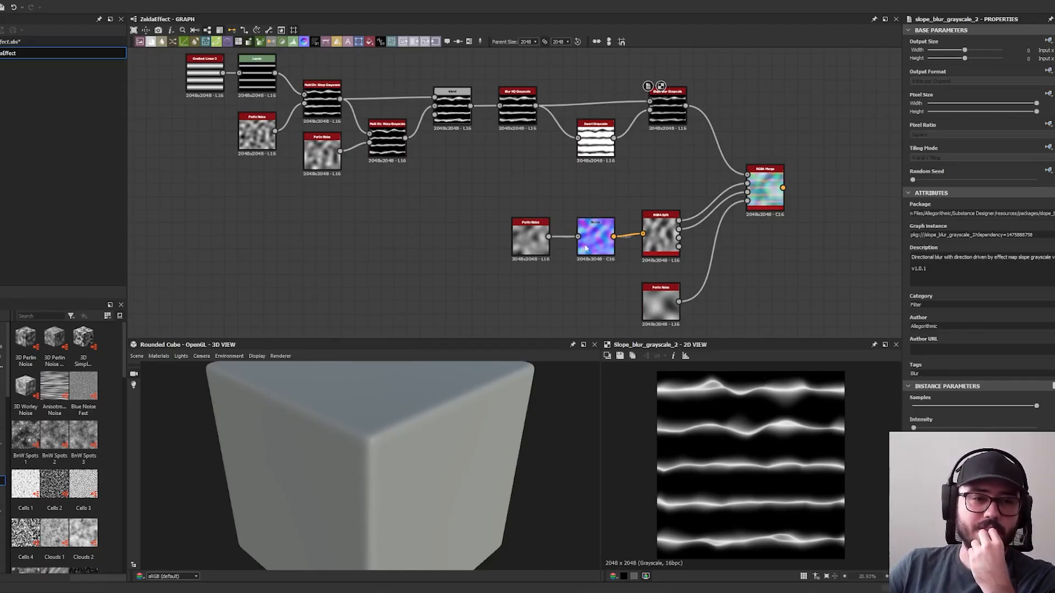
Preview the Normal node, the lowest Perlin Noise and the RGBA Merge node of the ZeldaEffect graph in the 2D view.
{"action": "double_click", "coordinate": [592, 243]}
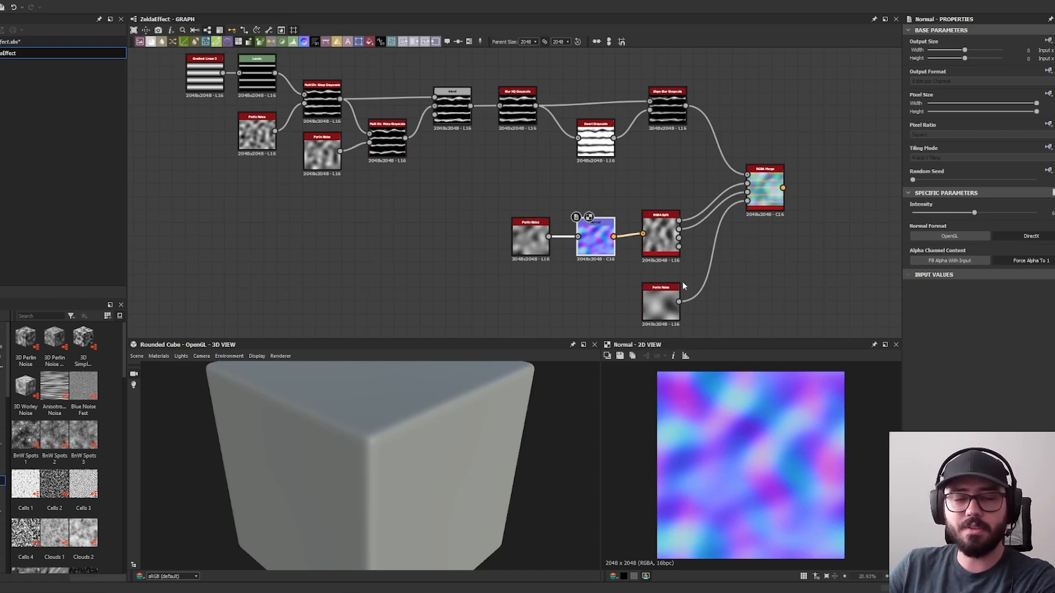
{"action": "double_click", "coordinate": [666, 301]}
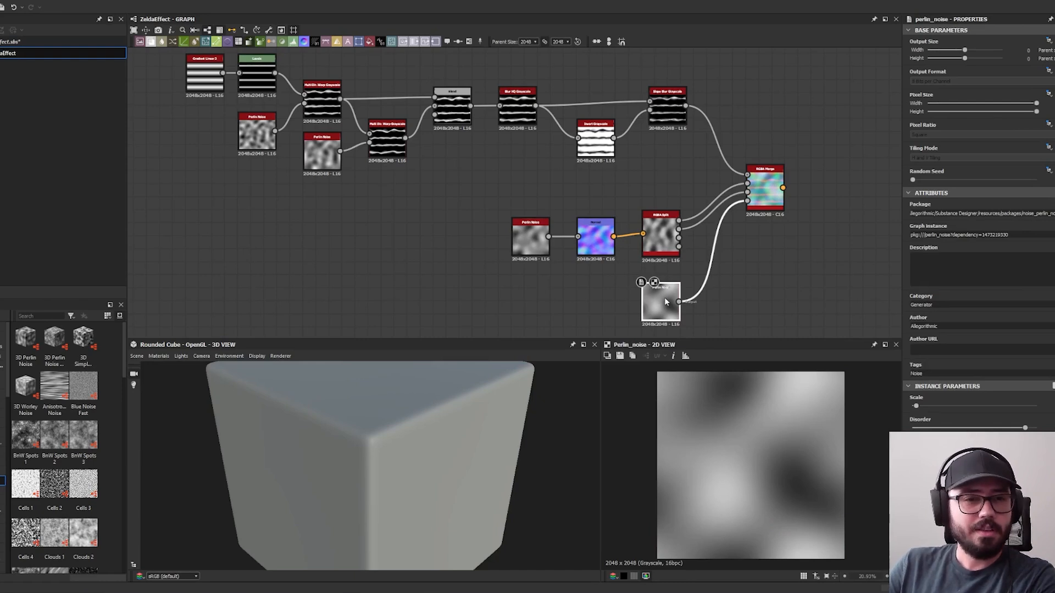
{"action": "double_click", "coordinate": [762, 187]}
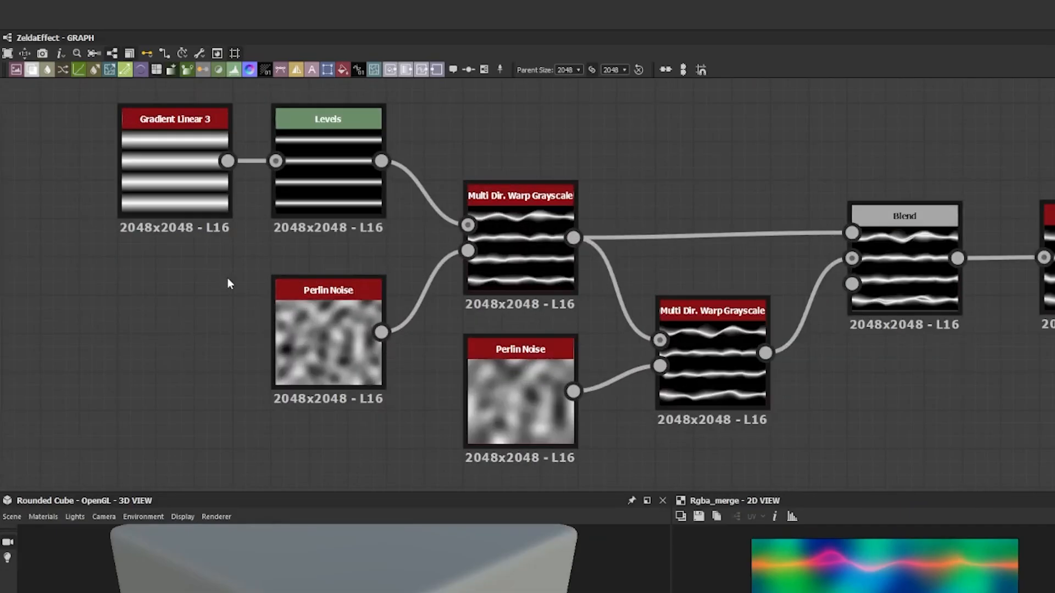
Preview Gradient Linear 3, Levels, its neighbouring Perlin Noise and both Multi Dir. Warp Grayscale nodes in order.
{"action": "double_click", "coordinate": [190, 184]}
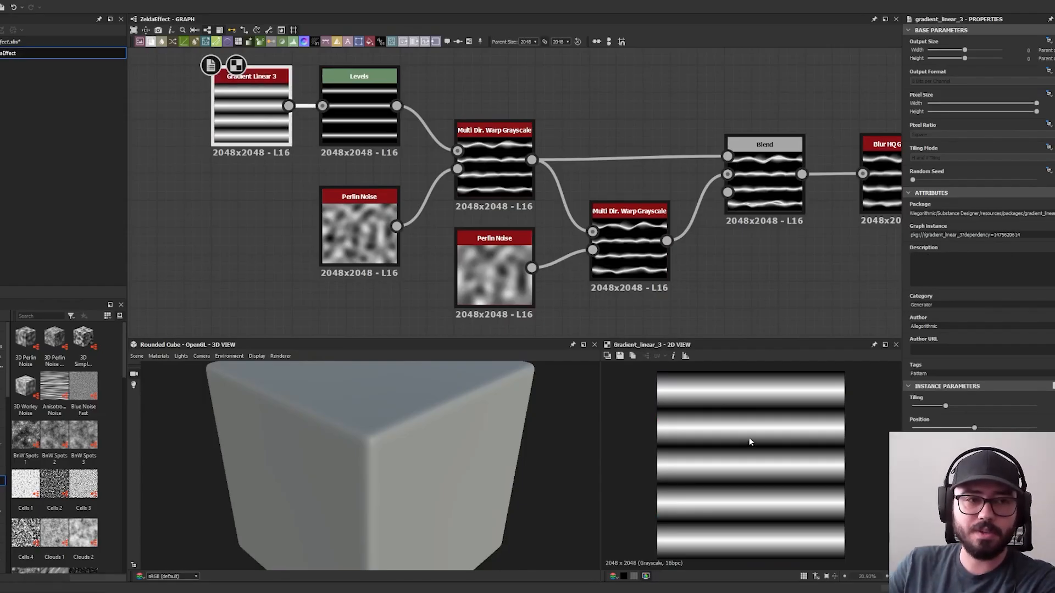
{"action": "double_click", "coordinate": [359, 110]}
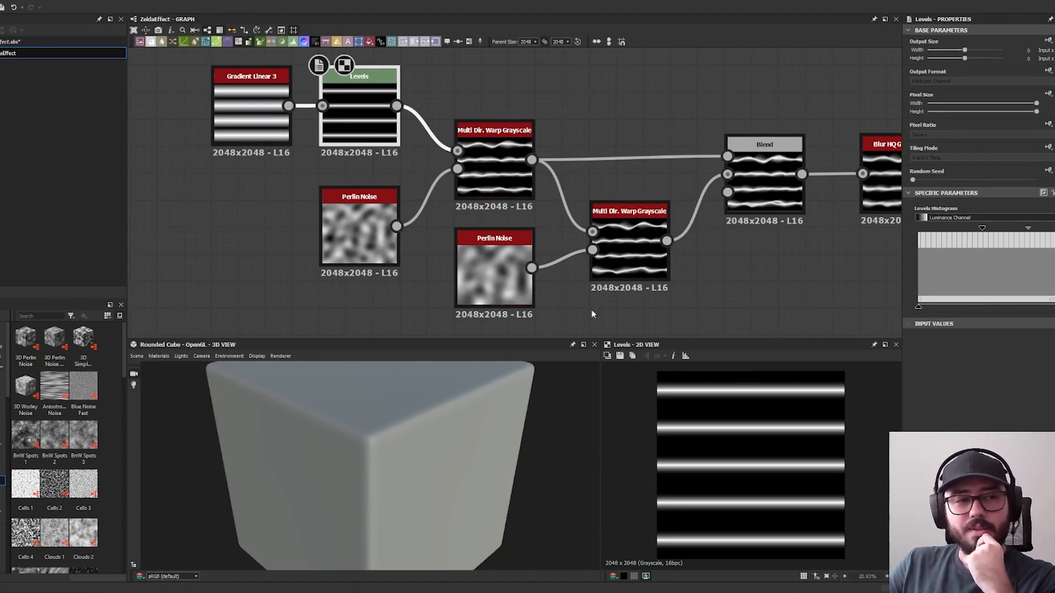
{"action": "double_click", "coordinate": [369, 239]}
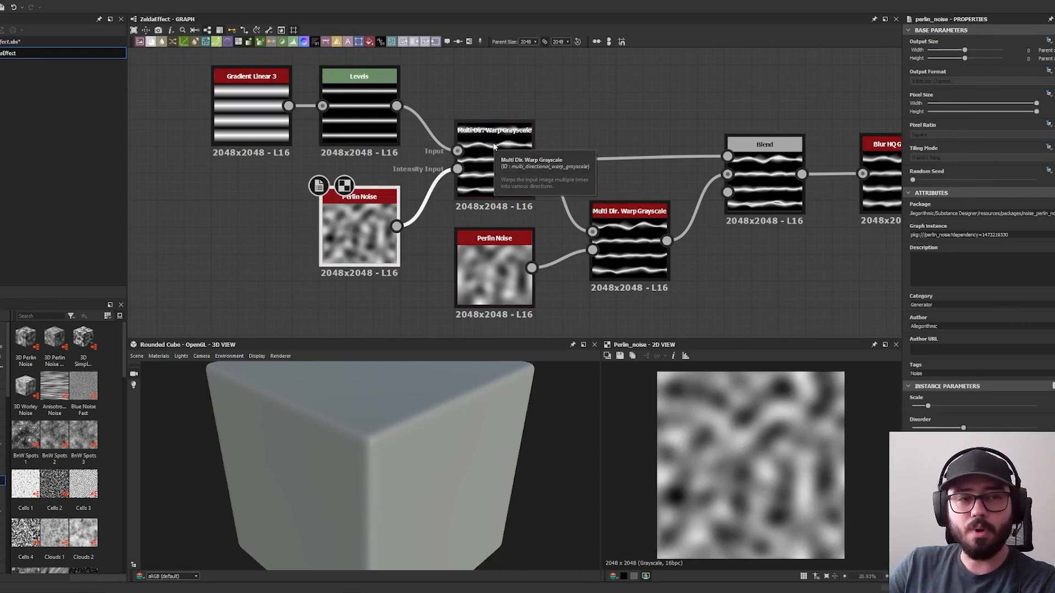
{"action": "double_click", "coordinate": [494, 146]}
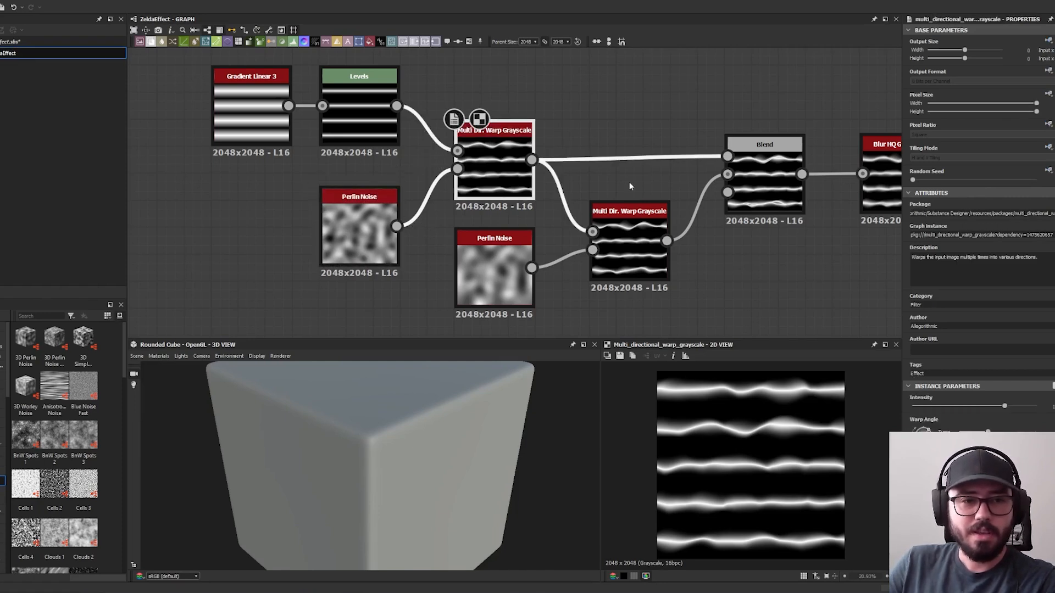
{"action": "left_click", "coordinate": [629, 239]}
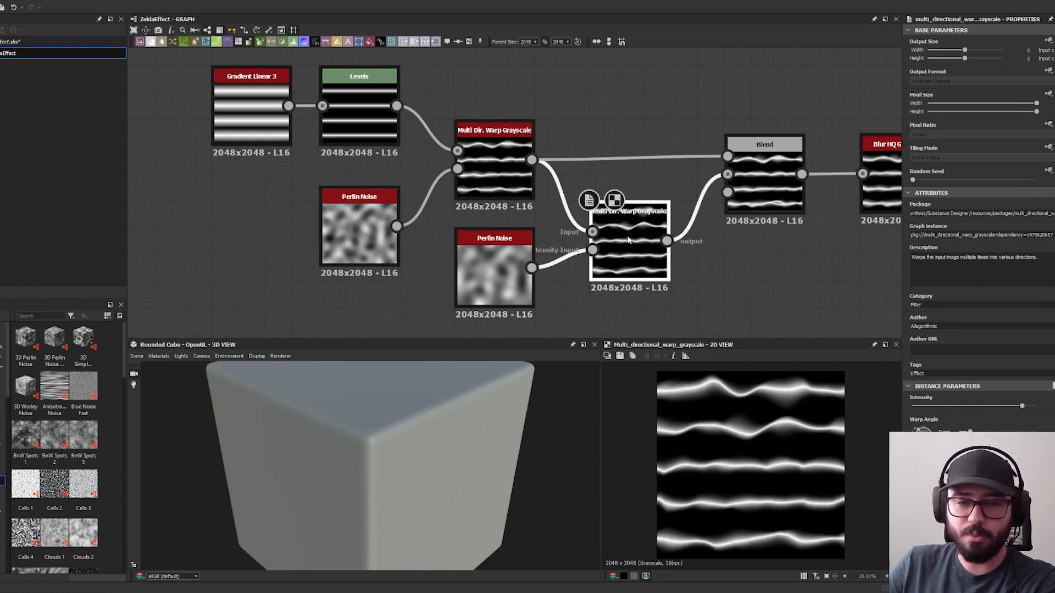
Preview the Blend node that combines the two warps and examine its lines closely in a resized 2D view.
{"action": "left_click", "coordinate": [757, 175]}
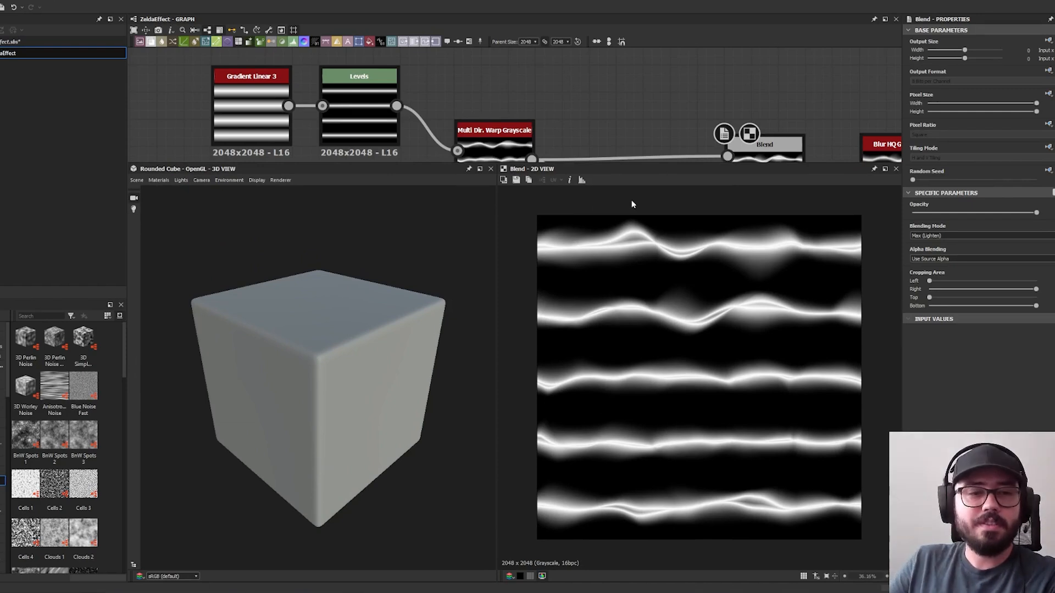
{"action": "left_click_drag", "start_coordinate": [640, 163], "coordinate": [654, 270]}
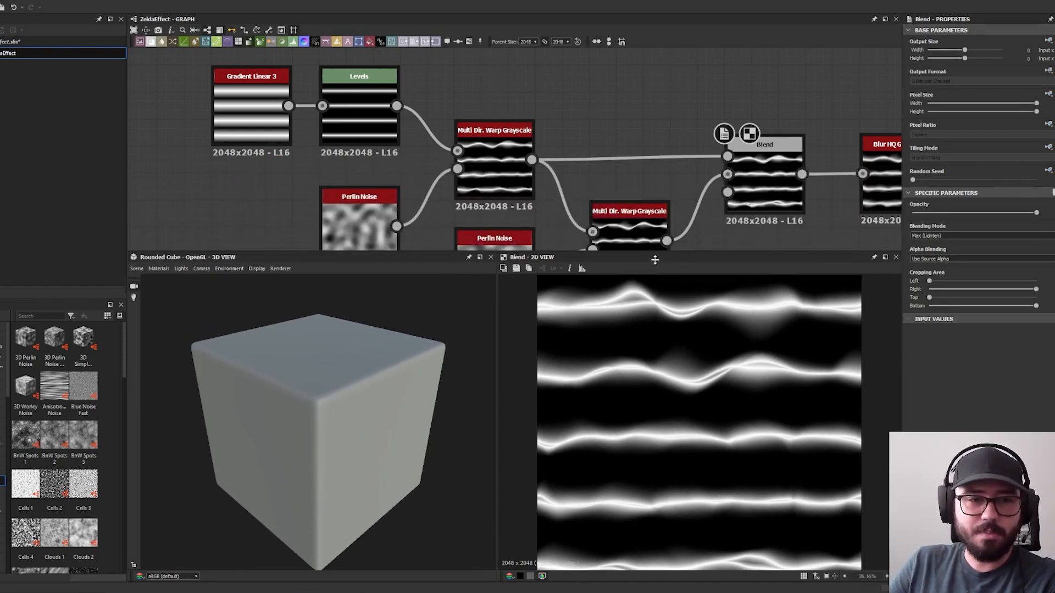
{"action": "scroll", "coordinate": [695, 317], "scroll_direction": "up", "scroll_amount": 3}
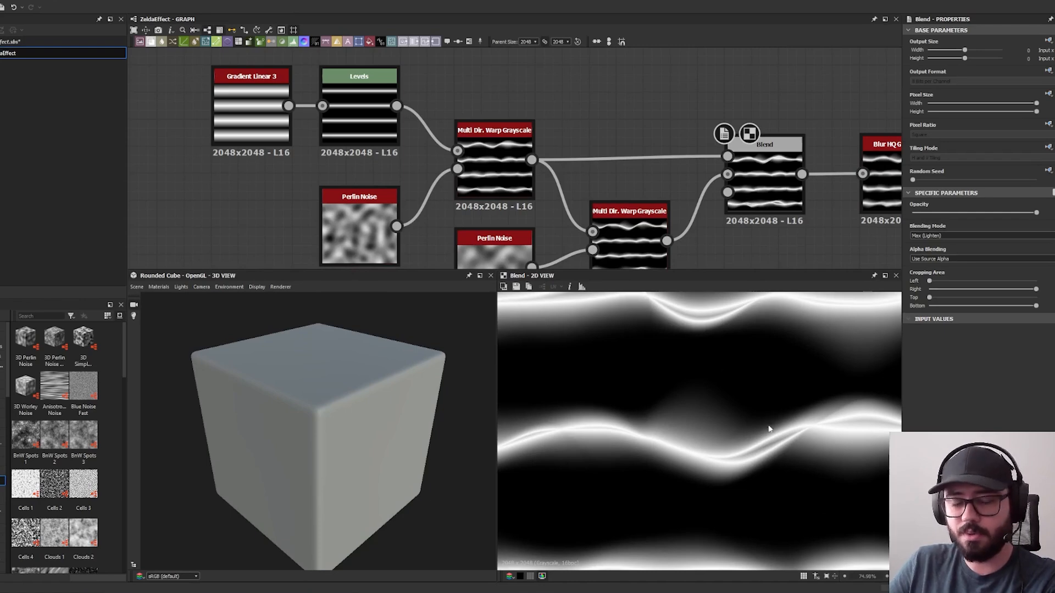
{"action": "scroll", "coordinate": [784, 446], "scroll_direction": "down", "scroll_amount": 4}
{"action": "scroll", "coordinate": [784, 448], "scroll_direction": "up", "scroll_amount": 1}
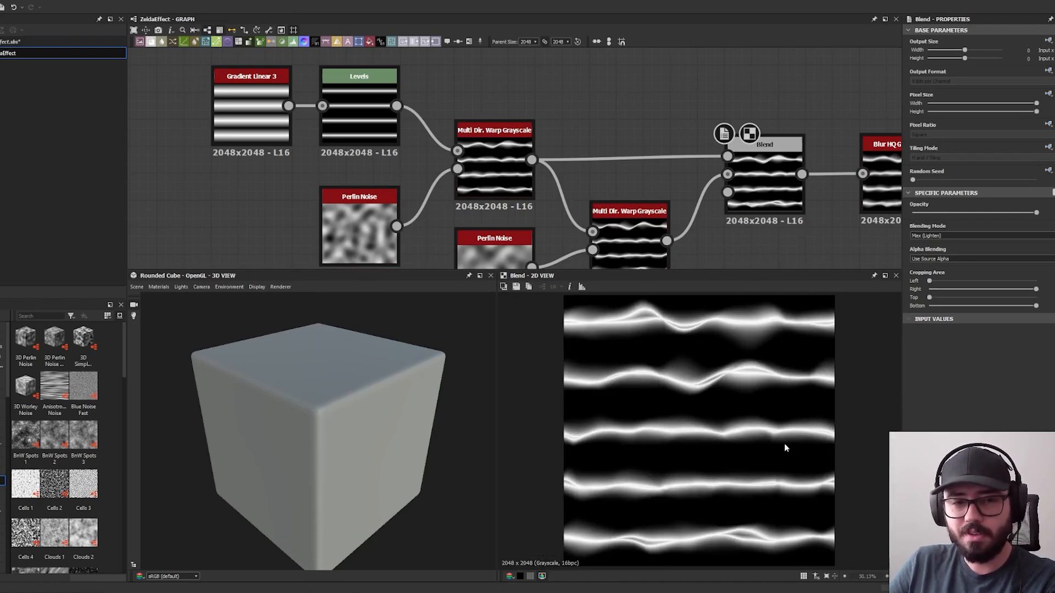
Preview the Blur HQ Grayscale node that follows the Blend node.
{"action": "right_click", "coordinate": [753, 242]}
{"action": "left_click", "coordinate": [744, 238]}
{"action": "middle_click_drag", "start_coordinate": [732, 237], "coordinate": [575, 209]}
{"action": "left_click", "coordinate": [748, 148]}
{"action": "scroll", "coordinate": [708, 252], "scroll_direction": "down", "scroll_amount": 1}
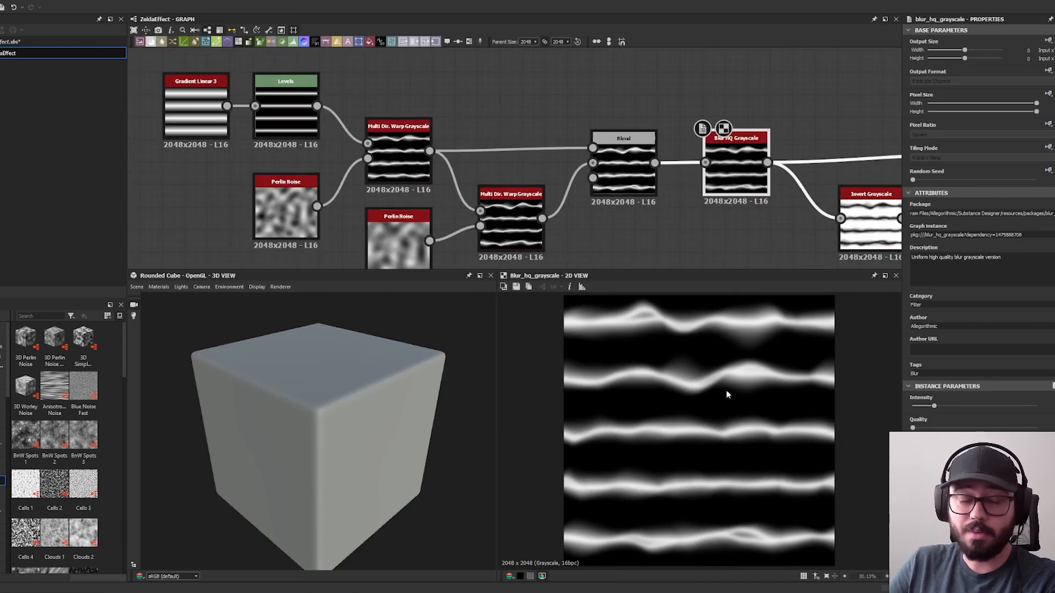
Preview the Slope Blur Grayscale node driven by Invert Grayscale and compare its lines with the Blend output.
{"action": "middle_click_drag", "start_coordinate": [728, 263], "coordinate": [499, 209]}
{"action": "middle_click_drag", "start_coordinate": [595, 191], "coordinate": [478, 223]}
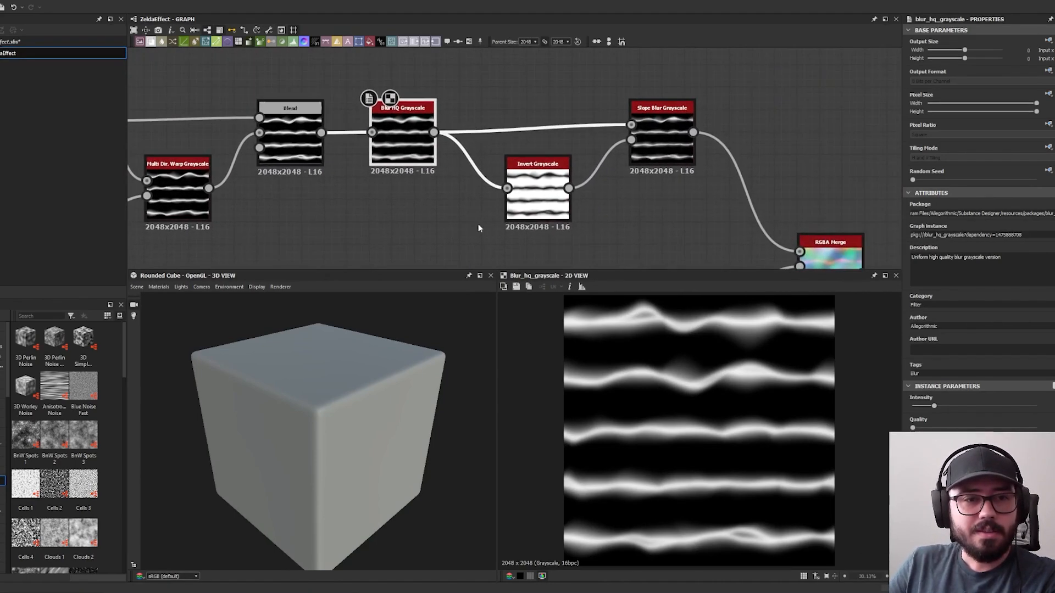
{"action": "scroll", "coordinate": [535, 201], "scroll_direction": "up", "scroll_amount": 2}
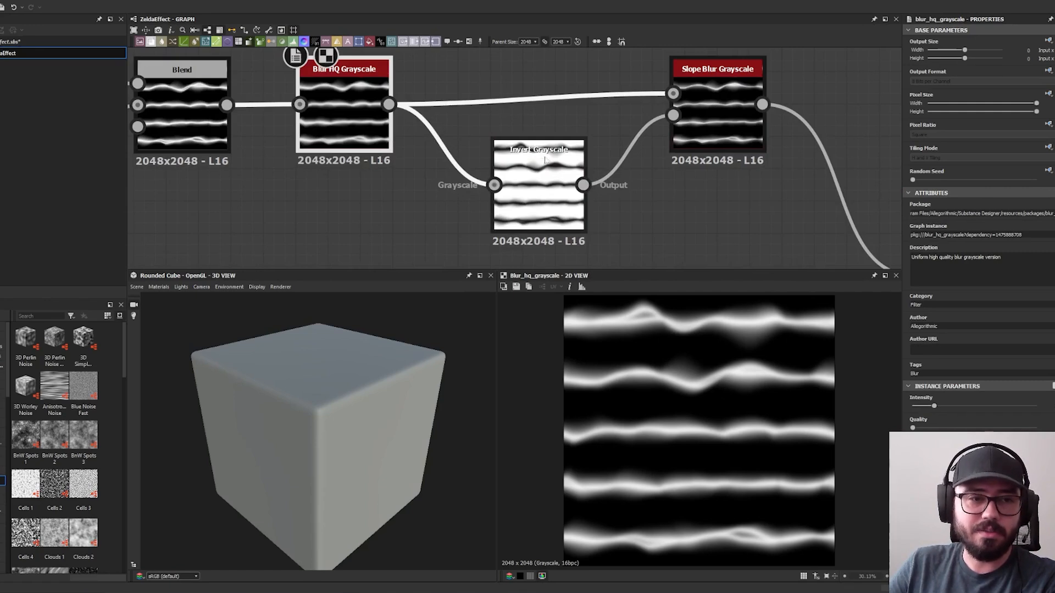
{"action": "double_click", "coordinate": [720, 115]}
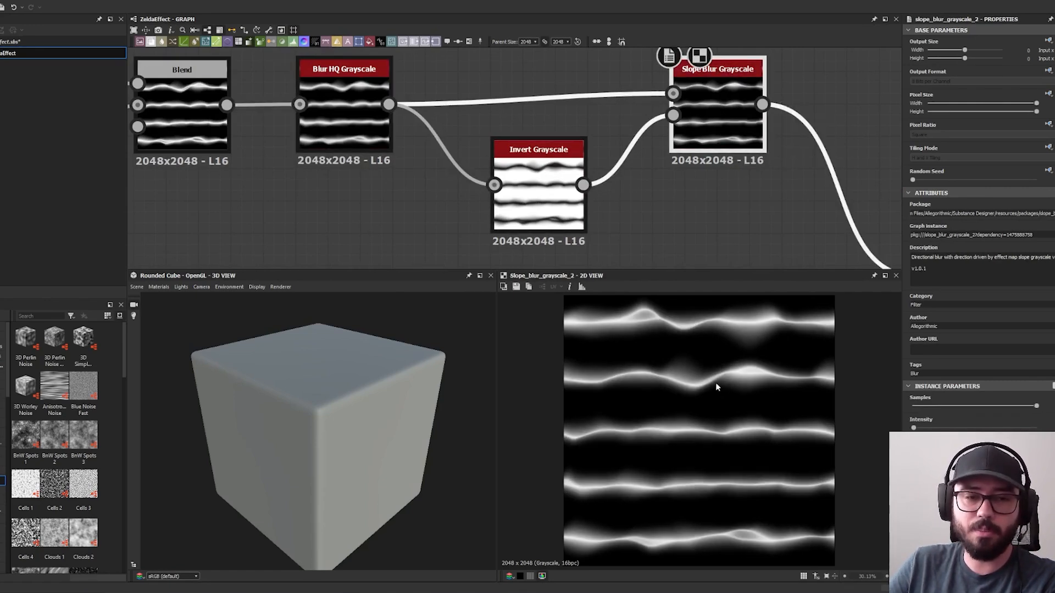
{"action": "scroll", "coordinate": [682, 357], "scroll_direction": "up", "scroll_amount": 4}
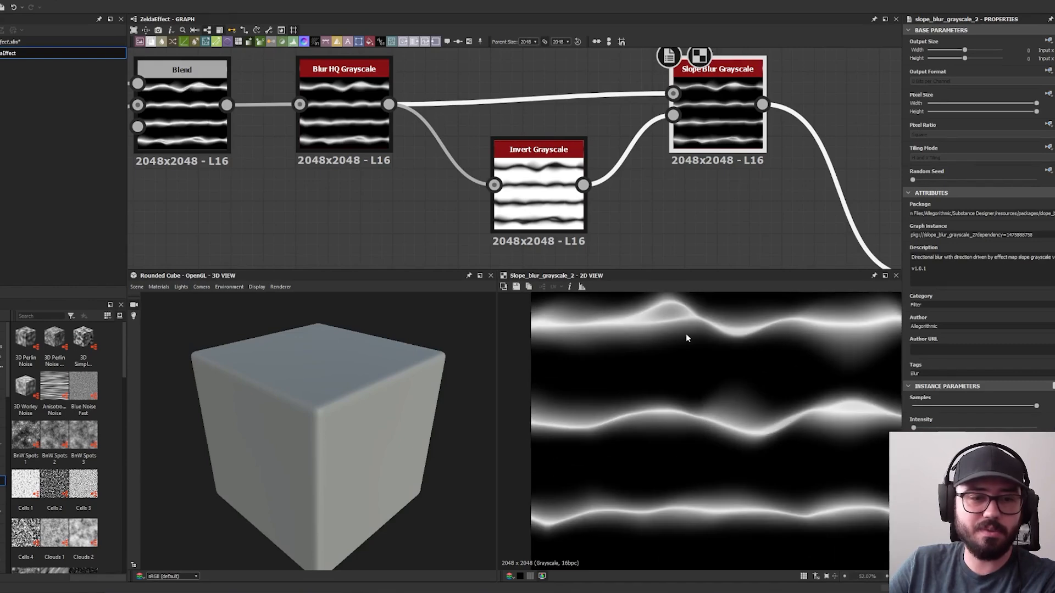
{"action": "double_click", "coordinate": [189, 132]}
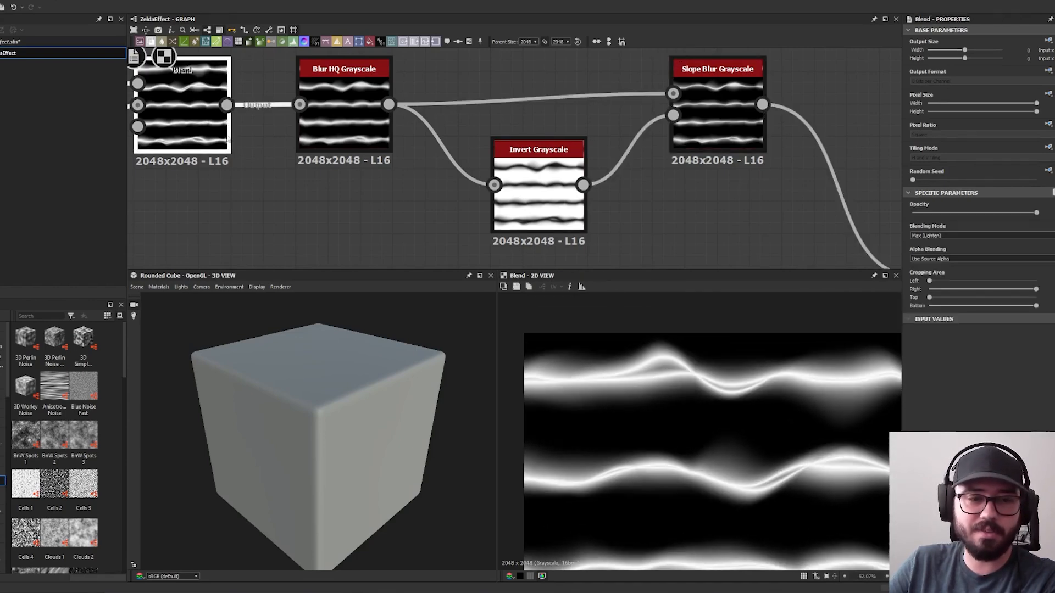
{"action": "double_click", "coordinate": [707, 137]}
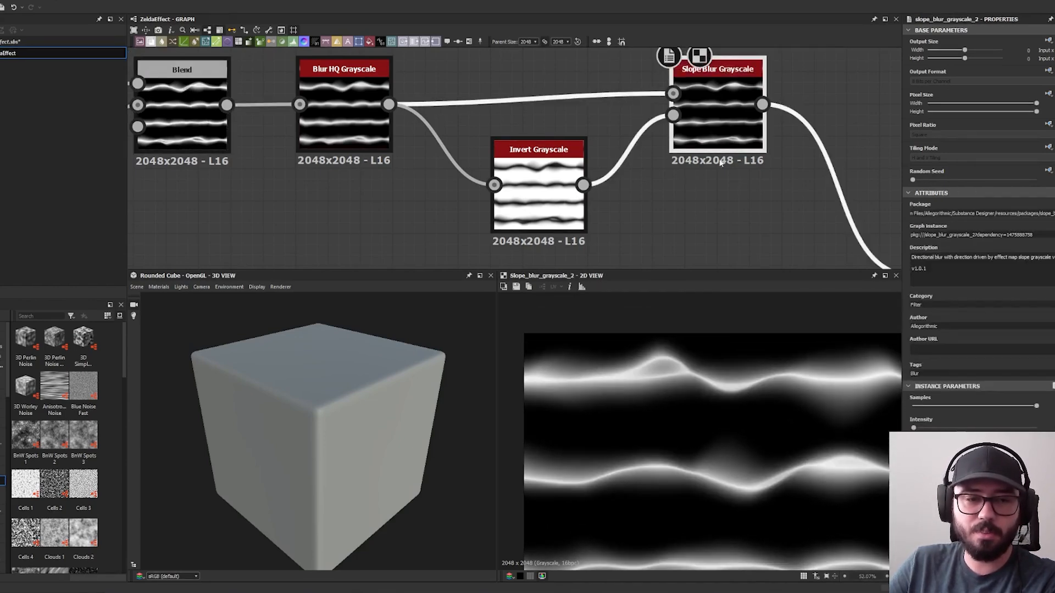
Preview the Normal node fed by the Perlin Noise and examine its normal format options.
{"action": "scroll", "coordinate": [685, 229], "scroll_direction": "down", "scroll_amount": 5}
{"action": "middle_click_drag", "start_coordinate": [704, 226], "coordinate": [644, 163]}
{"action": "scroll", "coordinate": [747, 218], "scroll_direction": "up", "scroll_amount": 3}
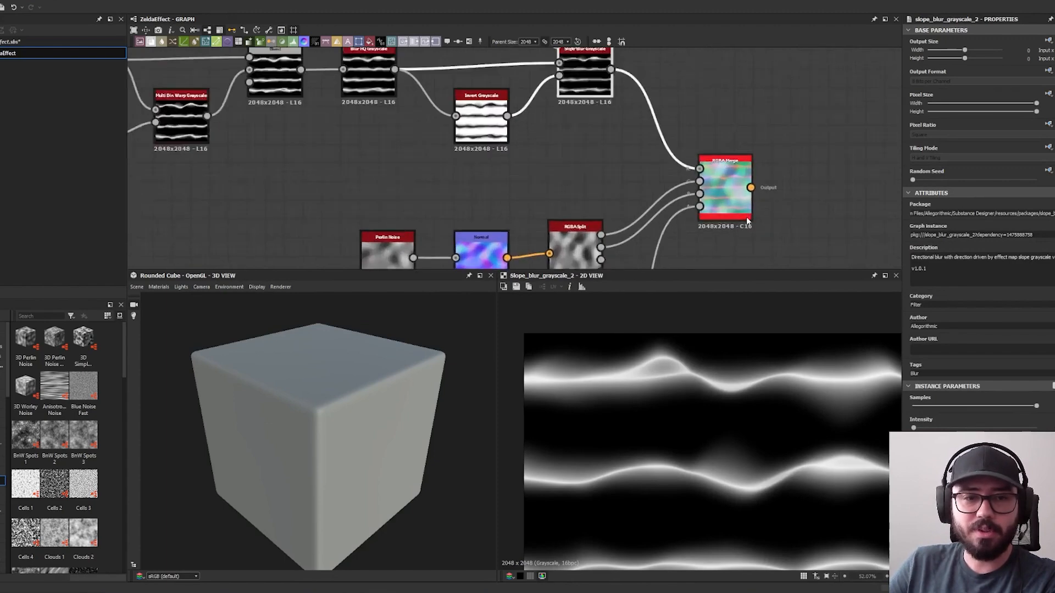
{"action": "middle_click_drag", "start_coordinate": [567, 197], "coordinate": [631, 105]}
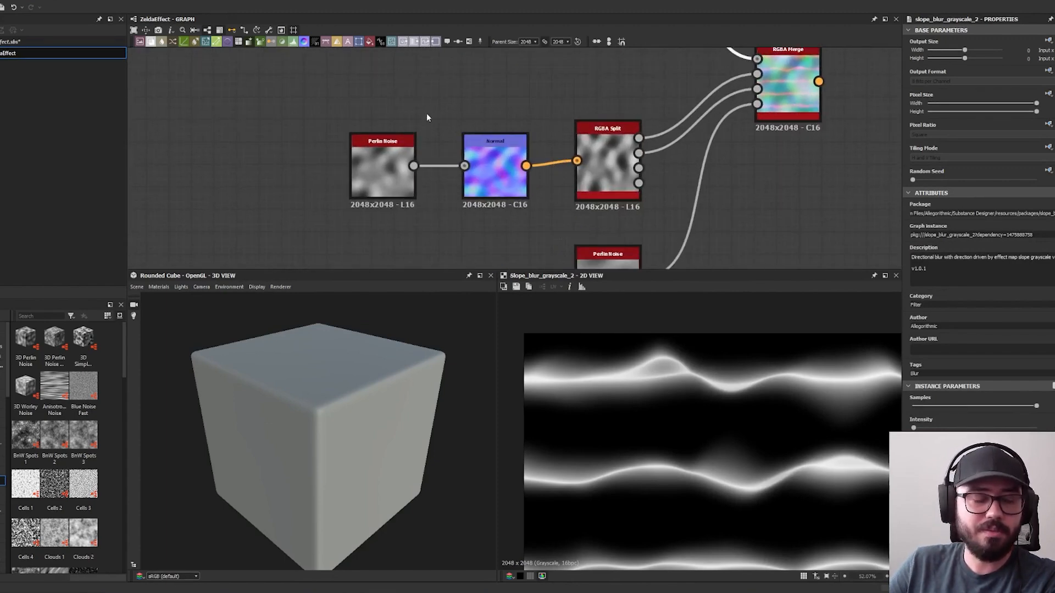
{"action": "middle_click_drag", "start_coordinate": [755, 203], "coordinate": [760, 226]}
{"action": "scroll", "coordinate": [760, 226], "scroll_direction": "down", "scroll_amount": 1}
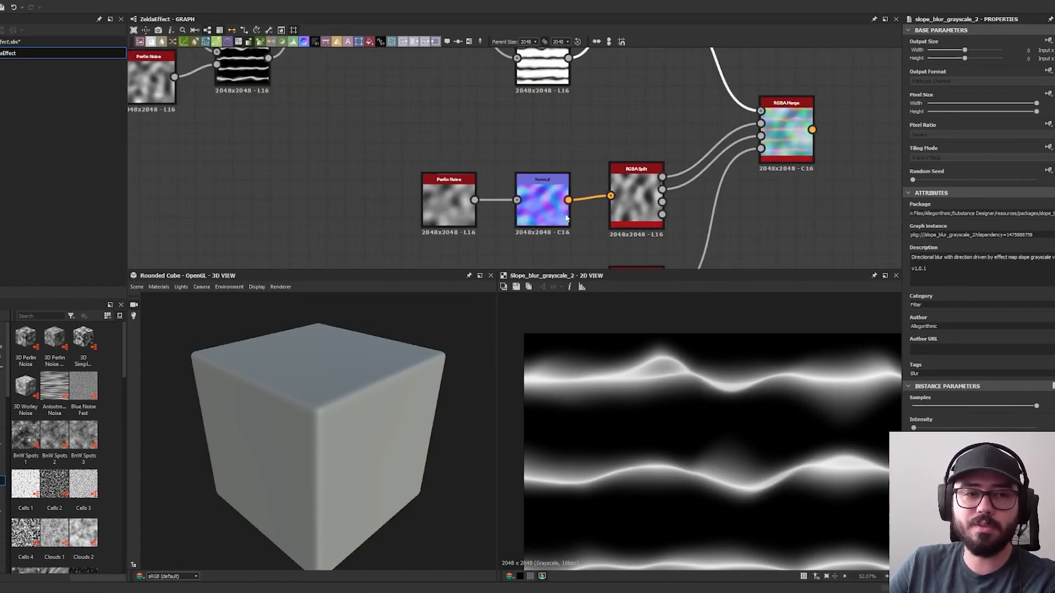
{"action": "scroll", "coordinate": [534, 213], "scroll_direction": "up", "scroll_amount": 2}
{"action": "left_click", "coordinate": [406, 206]}
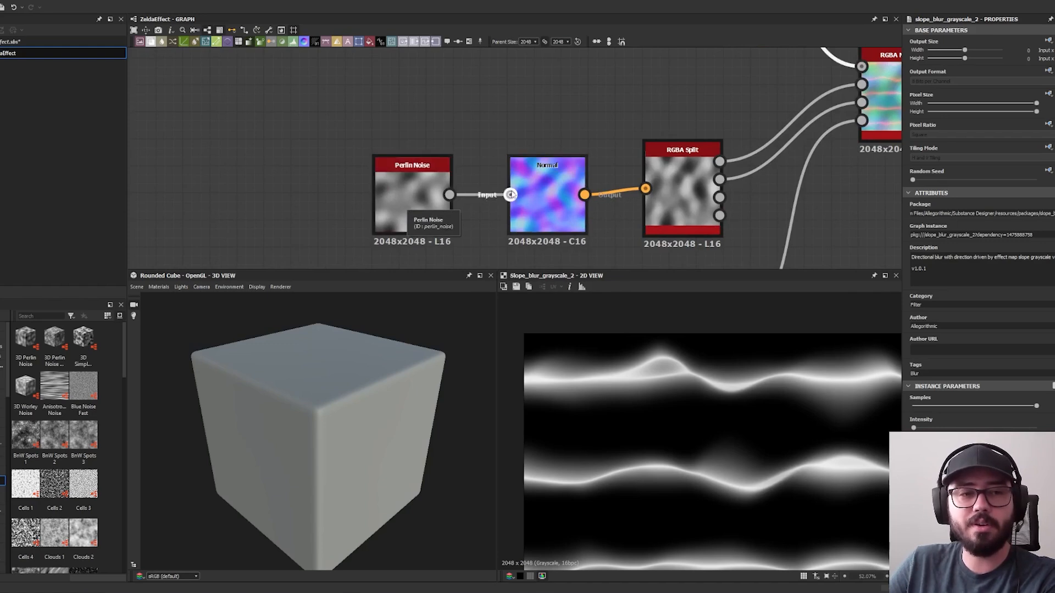
{"action": "left_click", "coordinate": [543, 194]}
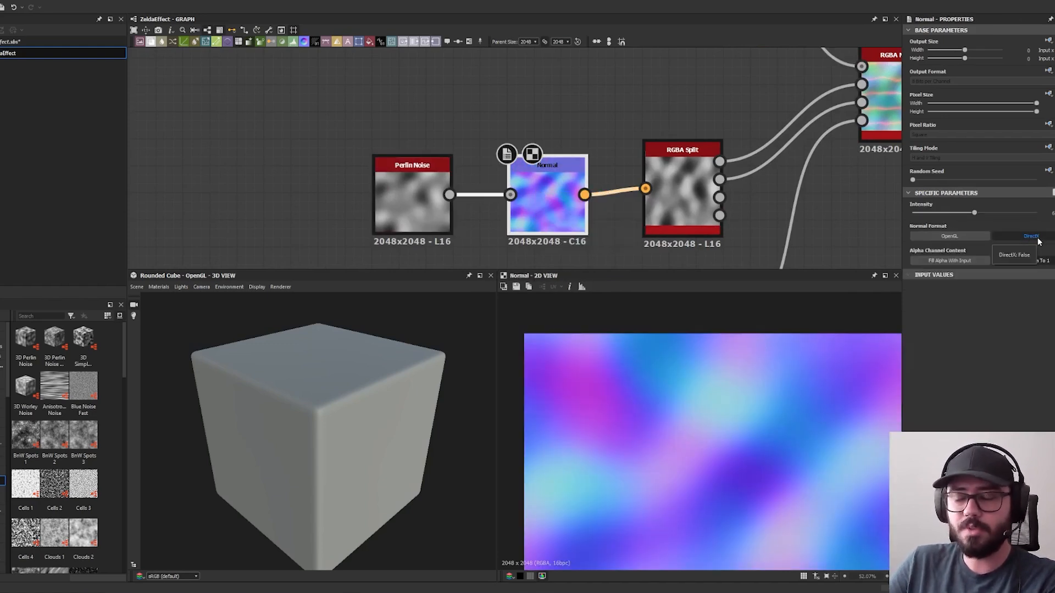
Preview the RGBA Split node's red channel and examine the separate Perlin Noise connected to RGBA Merge.
{"action": "middle_click_drag", "start_coordinate": [664, 97], "coordinate": [505, 108]}
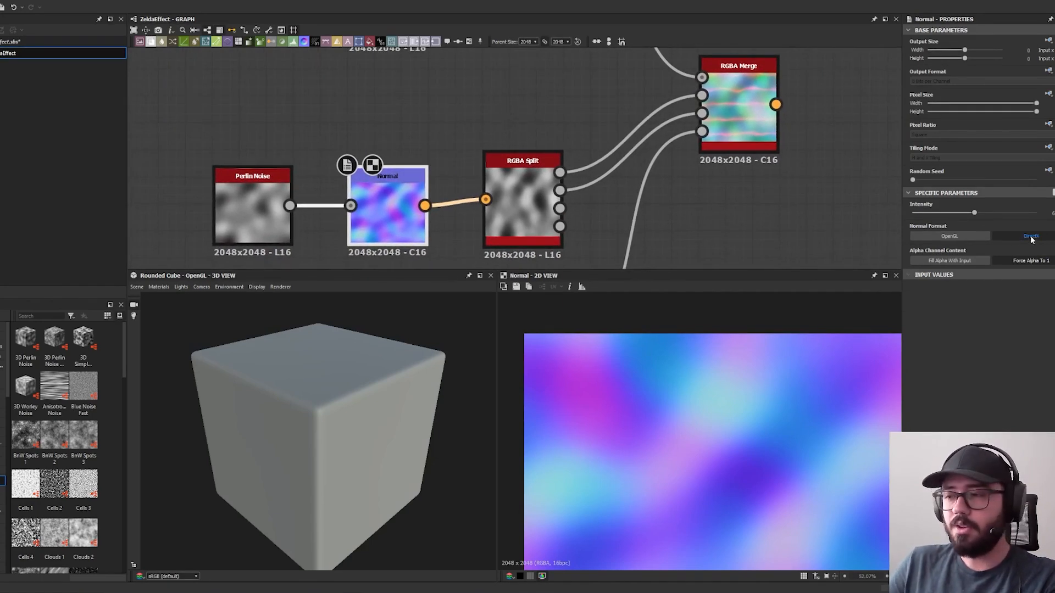
{"action": "left_click", "coordinate": [524, 197]}
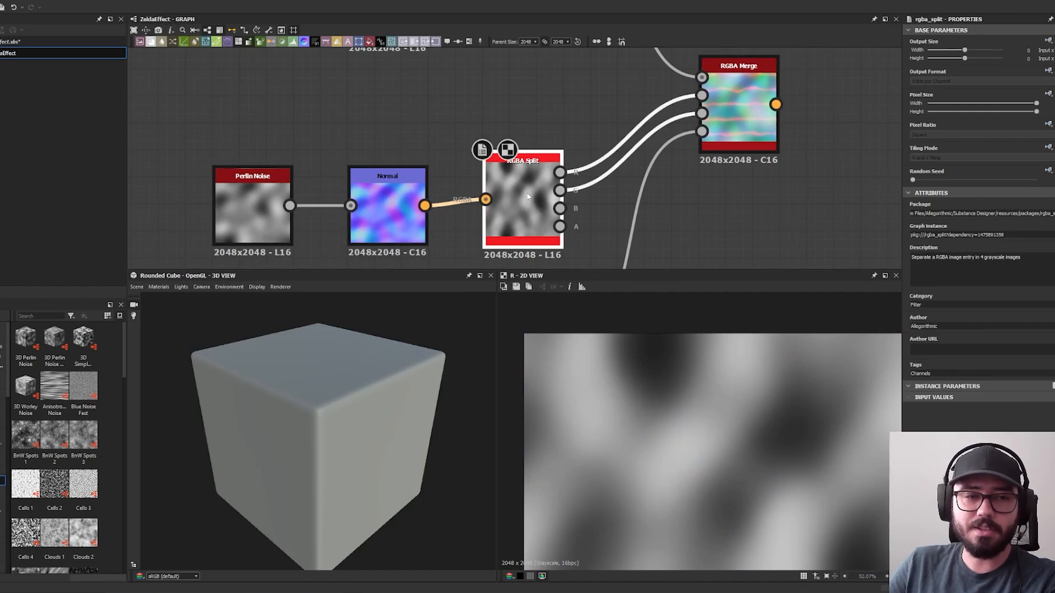
{"action": "scroll", "coordinate": [606, 204], "scroll_direction": "down", "scroll_amount": 2}
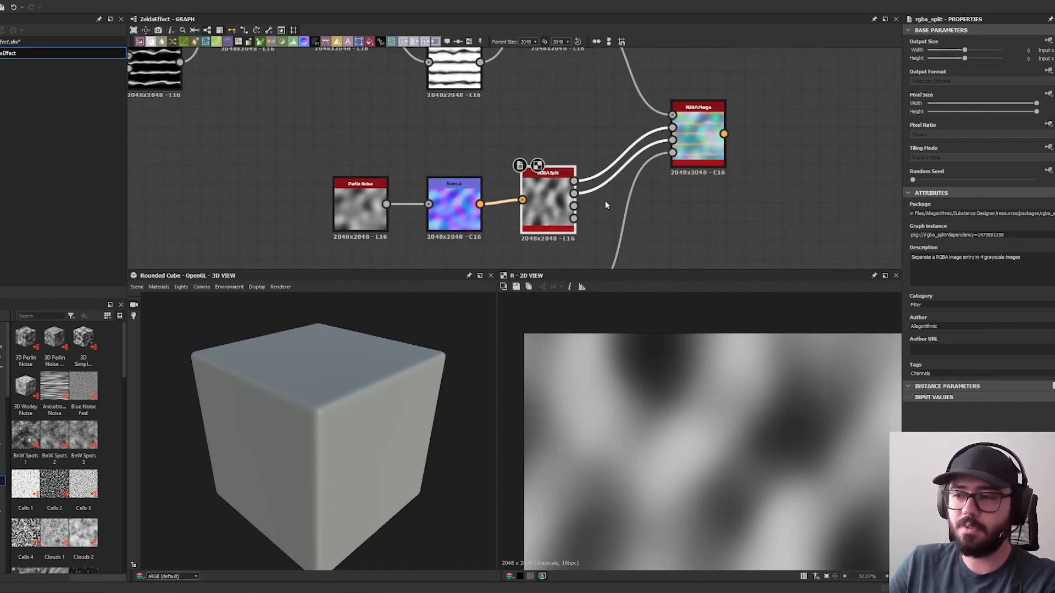
{"action": "middle_click_drag", "start_coordinate": [681, 200], "coordinate": [612, 111]}
{"action": "scroll", "coordinate": [666, 140], "scroll_direction": "up", "scroll_amount": 2}
{"action": "scroll", "coordinate": [666, 144], "scroll_direction": "down", "scroll_amount": 3}
{"action": "scroll", "coordinate": [588, 153], "scroll_direction": "down", "scroll_amount": 2}
{"action": "scroll", "coordinate": [511, 203], "scroll_direction": "up", "scroll_amount": 3}
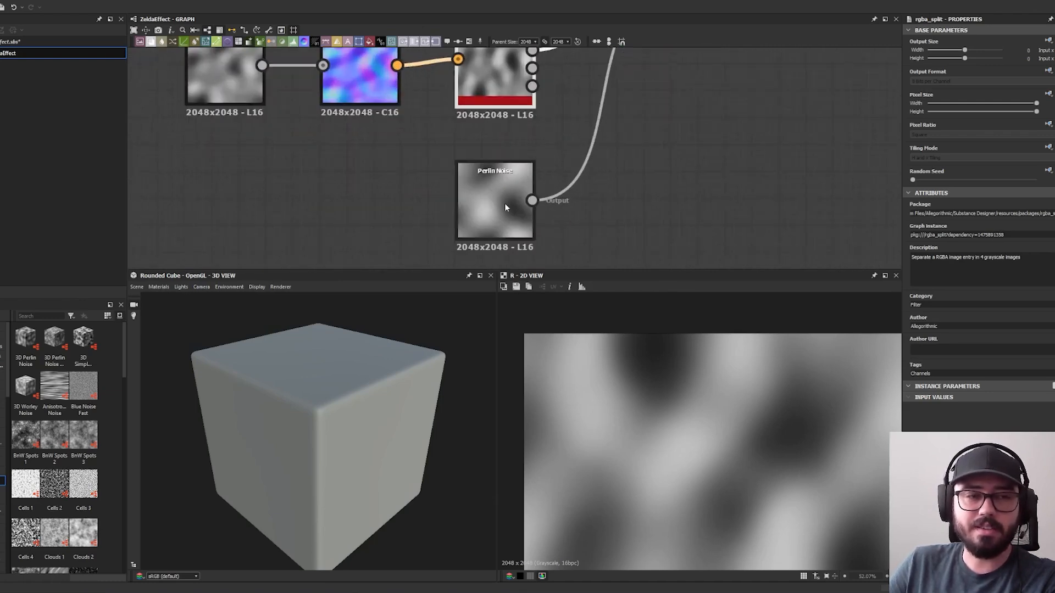
Trace the grayscale inputs into RGBA Merge and preview the packed texture.
{"action": "scroll", "coordinate": [665, 168], "scroll_direction": "down", "scroll_amount": 2}
{"action": "middle_click_drag", "start_coordinate": [664, 143], "coordinate": [661, 209]}
{"action": "scroll", "coordinate": [659, 190], "scroll_direction": "down", "scroll_amount": 1}
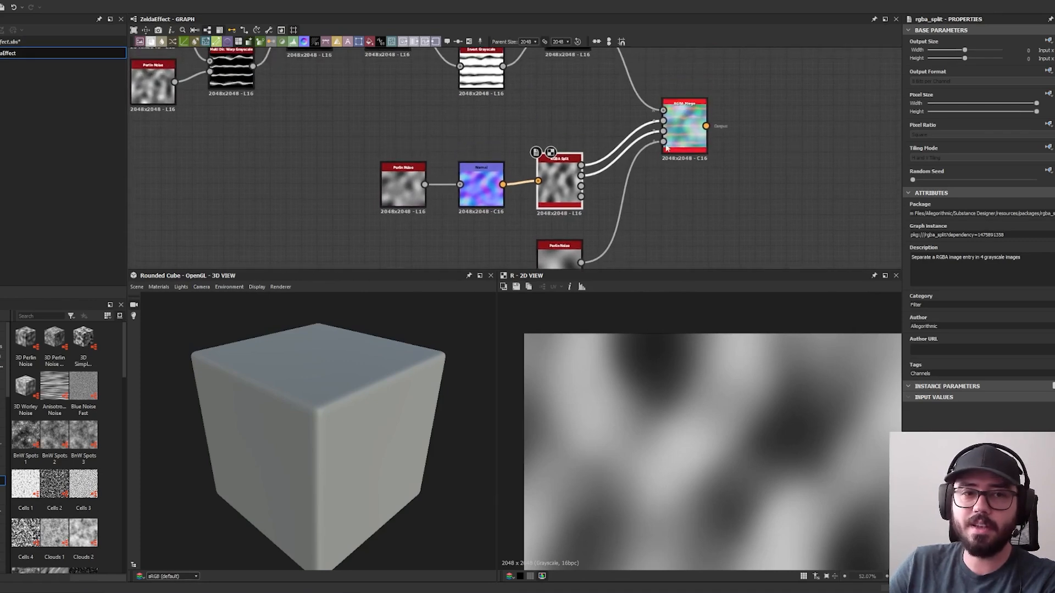
{"action": "double_click", "coordinate": [684, 126]}
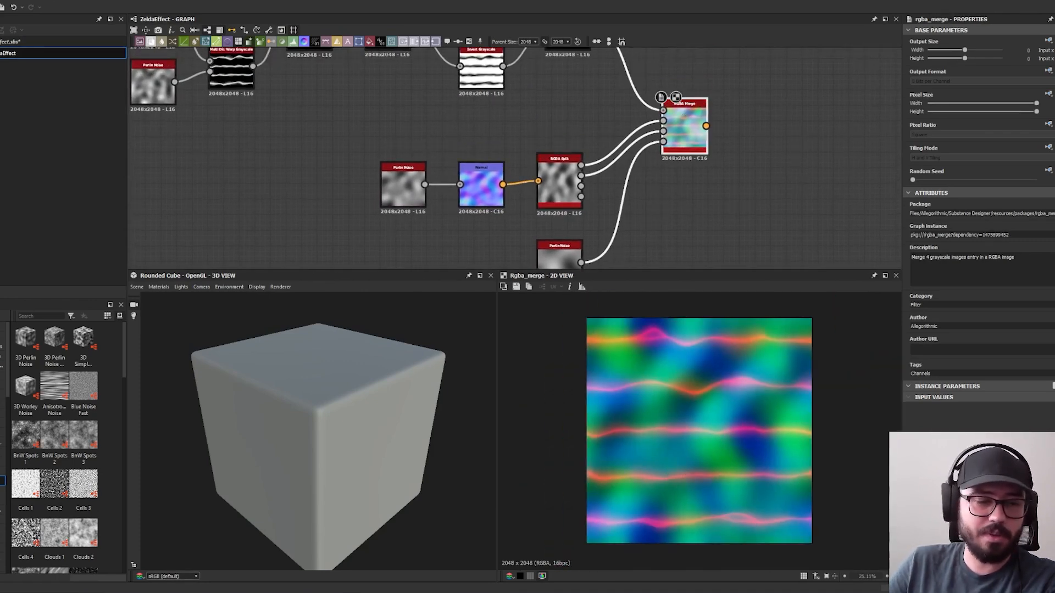
Switch to Unreal Engine and set the Duration user parameter of NS_ZeldaEnergy to 1.
{"action": "mouse_move", "coordinate": [460, 592]}
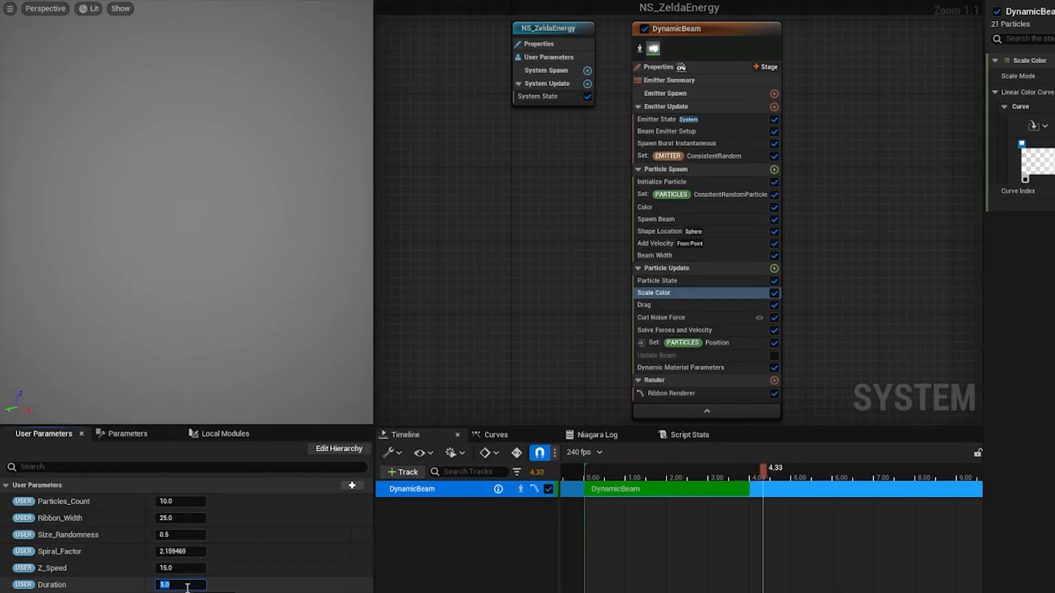
{"action": "type", "text": "1"}
{"action": "key", "text": "Return"}
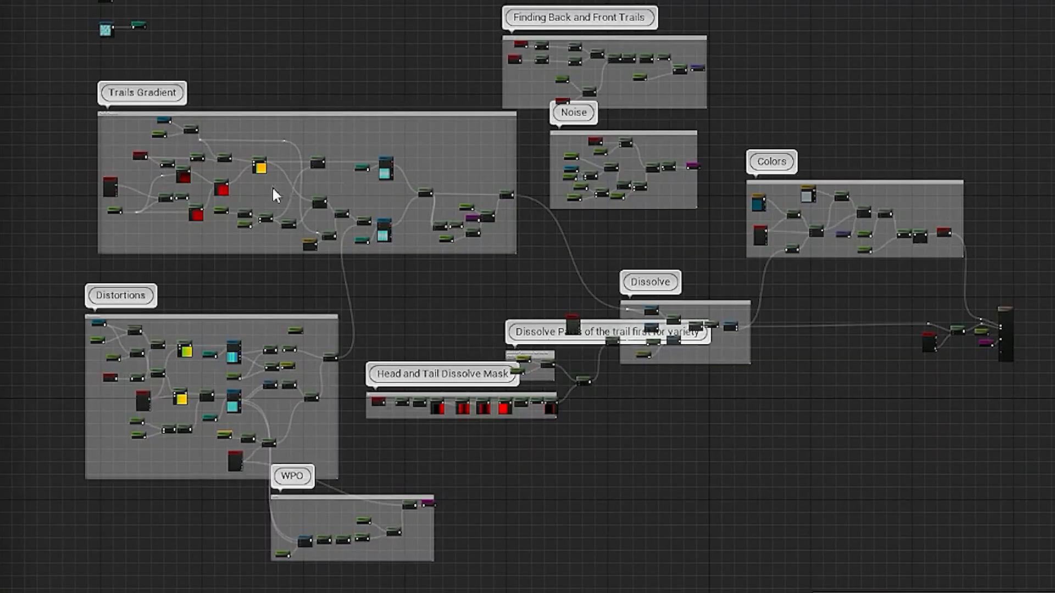
Examine the packed texture's Texture Object in the M_EnergyTrail material graph and select its Tex Object reroute node.
{"action": "scroll", "coordinate": [193, 154], "scroll_direction": "up", "scroll_amount": 6}
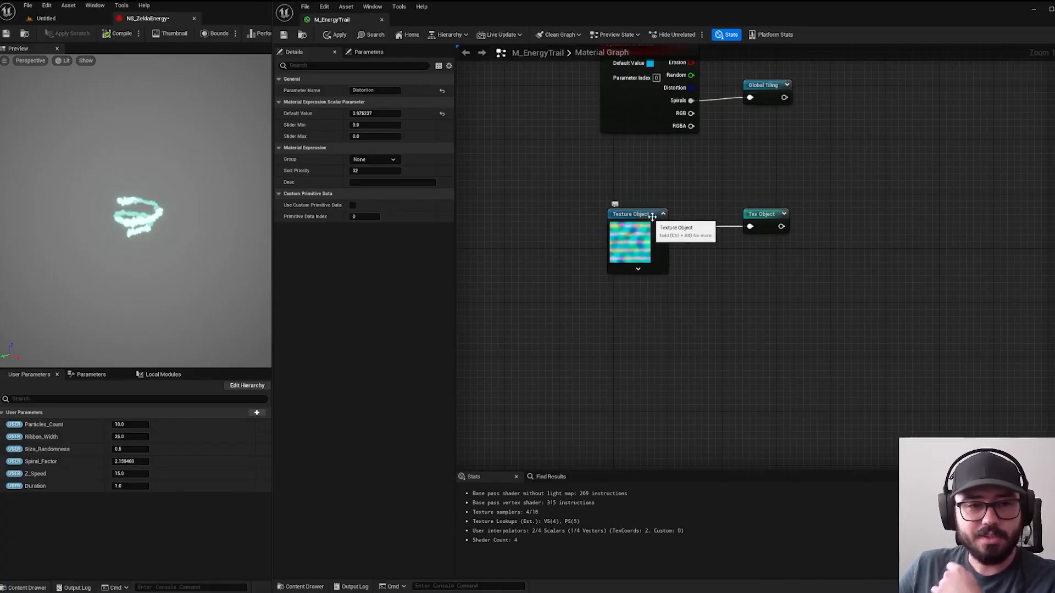
{"action": "left_click_drag", "start_coordinate": [660, 226], "coordinate": [750, 226]}
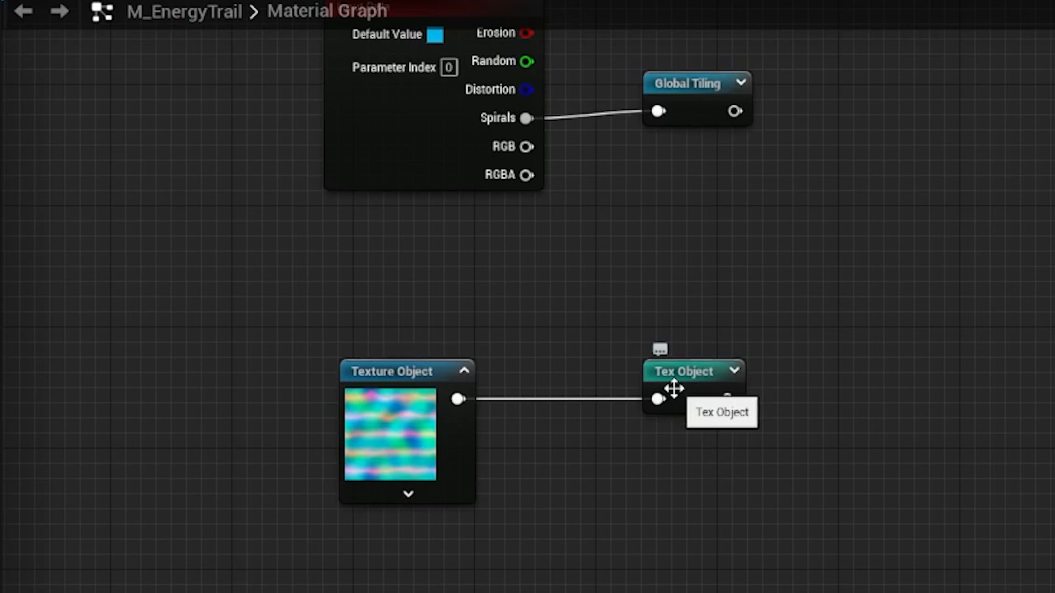
{"action": "left_click", "coordinate": [687, 373]}
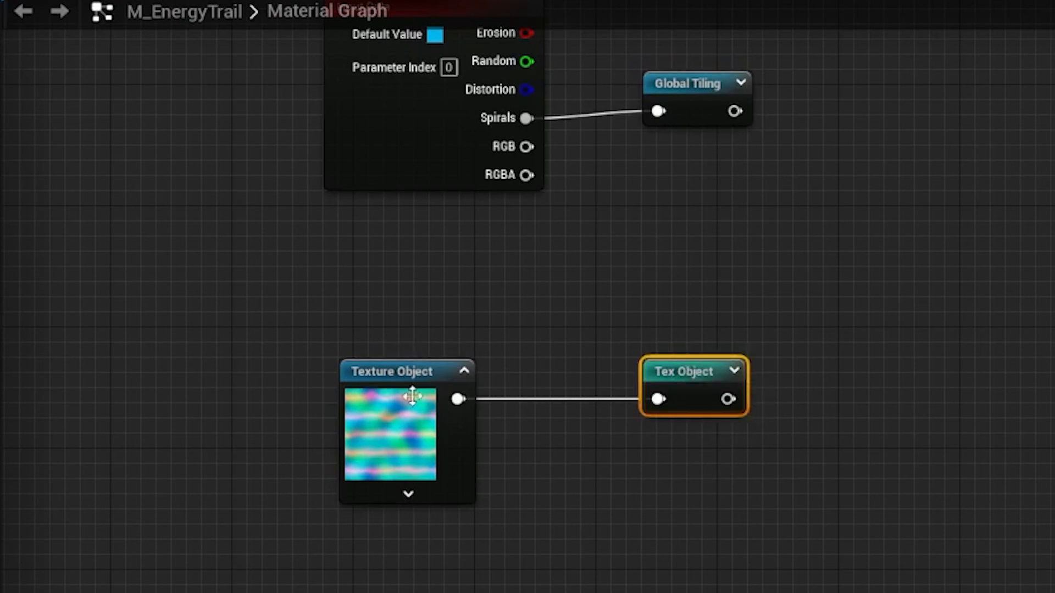
Trace the Tex Object reroute to the Texture Sample nodes that use it across the M_EnergyTrail material graph.
{"action": "scroll", "coordinate": [473, 451], "scroll_direction": "down", "scroll_amount": 5}
{"action": "right_click_drag", "start_coordinate": [522, 528], "coordinate": [356, 322]}
{"action": "scroll", "coordinate": [355, 322], "scroll_direction": "down", "scroll_amount": 4}
{"action": "scroll", "coordinate": [684, 444], "scroll_direction": "up", "scroll_amount": 8}
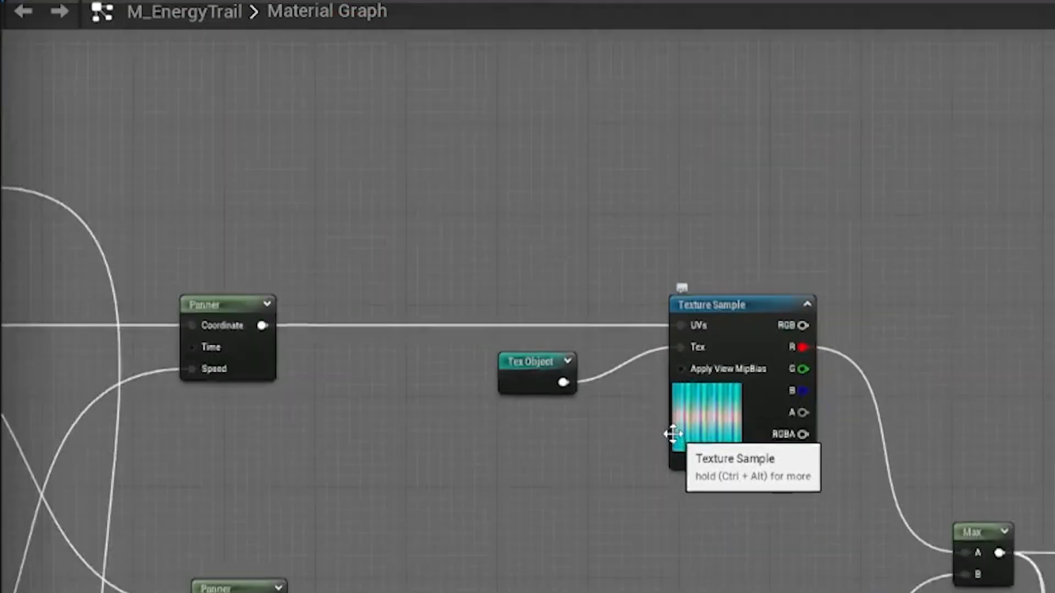
{"action": "right_click_drag", "start_coordinate": [483, 590], "coordinate": [450, 533]}
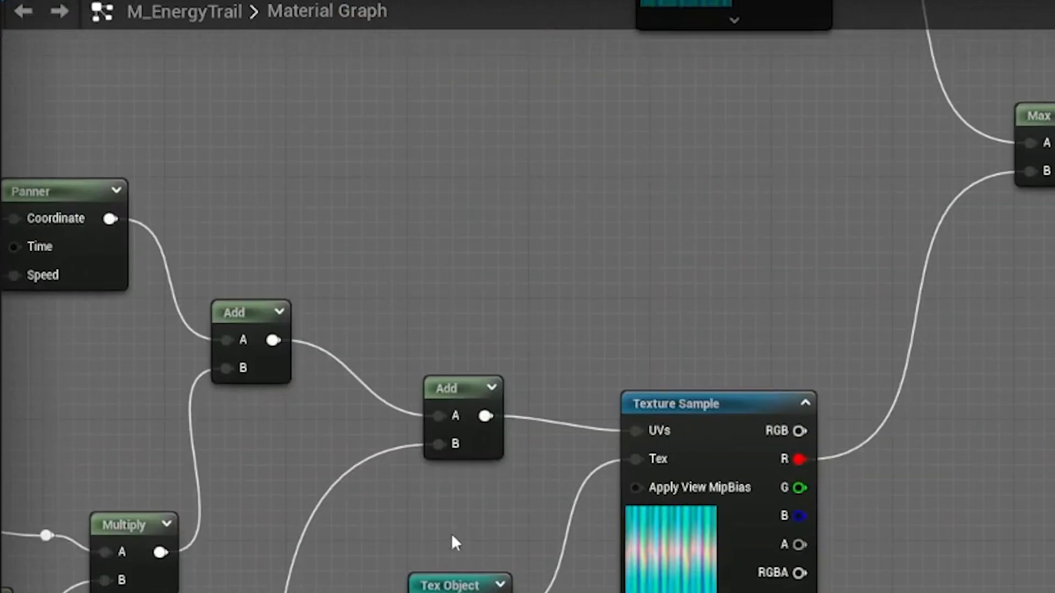
{"action": "scroll", "coordinate": [442, 577], "scroll_direction": "down", "scroll_amount": 7}
{"action": "right_click_drag", "start_coordinate": [442, 577], "coordinate": [885, 236]}
{"action": "scroll", "coordinate": [614, 404], "scroll_direction": "up", "scroll_amount": 7}
{"action": "right_click_drag", "start_coordinate": [656, 397], "coordinate": [584, 6]}
{"action": "scroll", "coordinate": [599, 142], "scroll_direction": "down", "scroll_amount": 8}
{"action": "right_click_drag", "start_coordinate": [622, 147], "coordinate": [526, 588]}
{"action": "scroll", "coordinate": [697, 448], "scroll_direction": "up", "scroll_amount": 9}
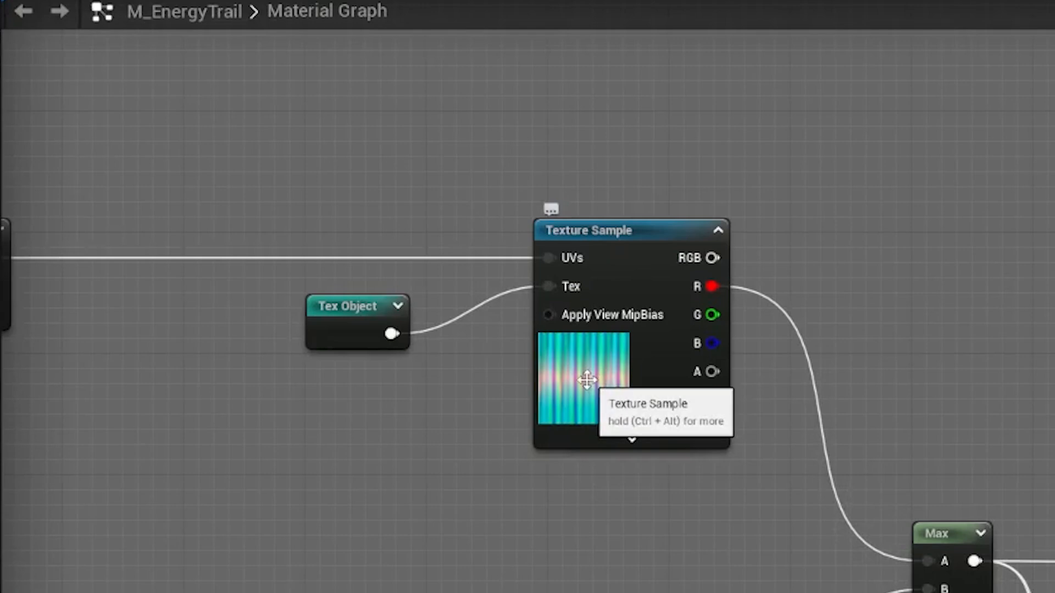
Examine how Trails Count and the Dynamic Parameter's Random output offset the vertical texture coordinates in the Trails Gradient group.
{"action": "scroll", "coordinate": [588, 379], "scroll_direction": "down", "scroll_amount": 4}
{"action": "right_click_drag", "start_coordinate": [341, 419], "coordinate": [971, 462]}
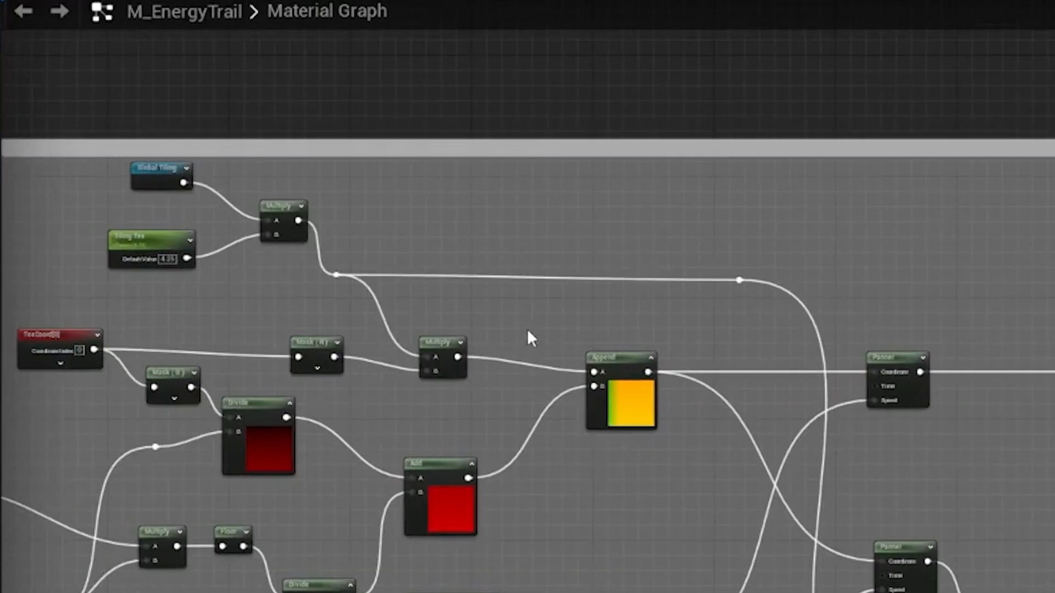
{"action": "right_click_drag", "start_coordinate": [528, 336], "coordinate": [784, 297]}
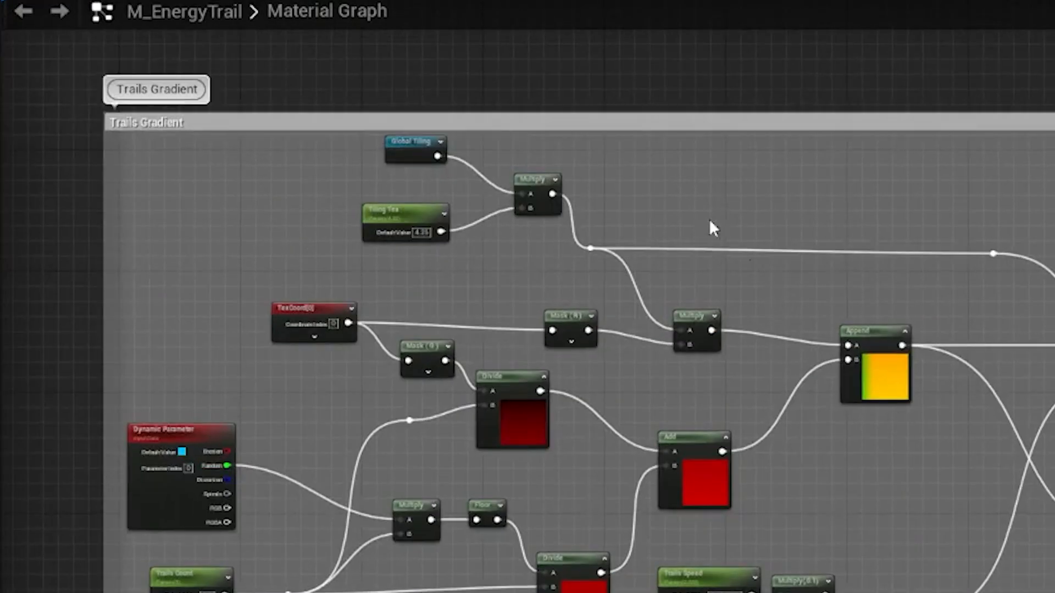
{"action": "scroll", "coordinate": [278, 553], "scroll_direction": "up", "scroll_amount": 3}
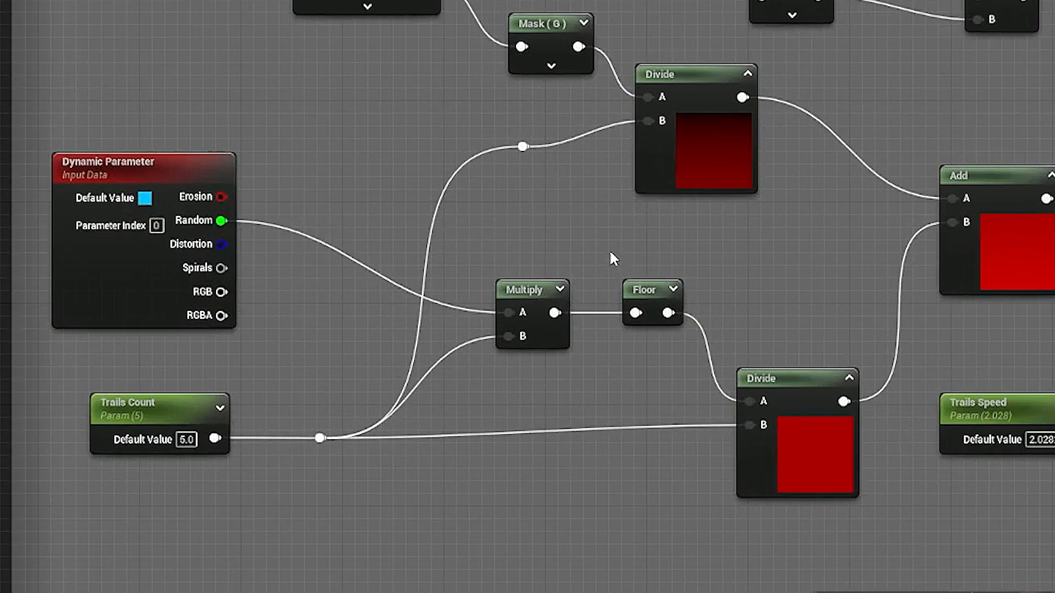
{"action": "right_click_drag", "start_coordinate": [733, 282], "coordinate": [651, 262]}
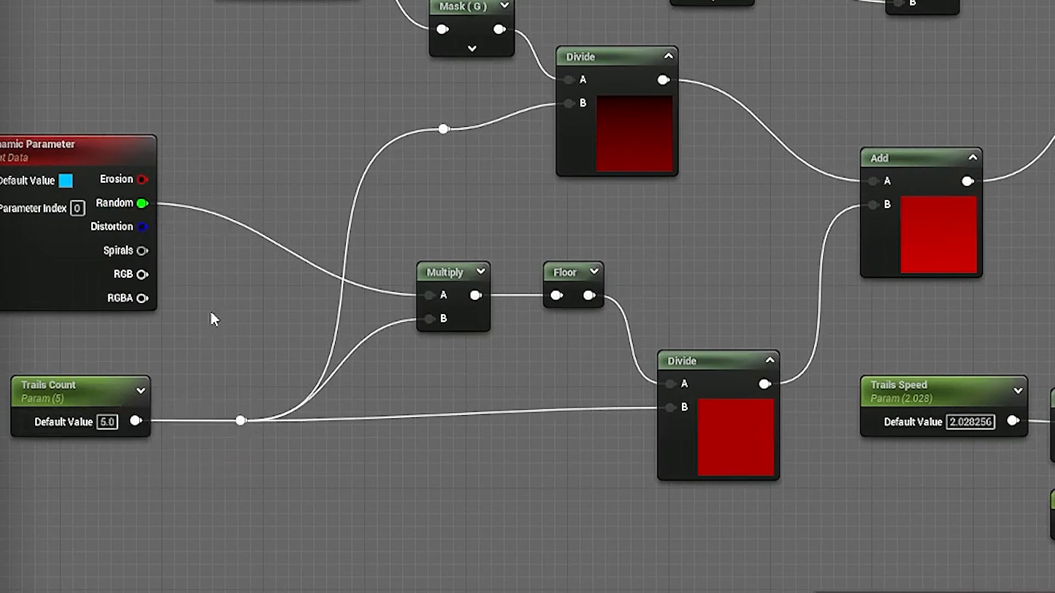
{"action": "right_click_drag", "start_coordinate": [145, 220], "coordinate": [204, 239]}
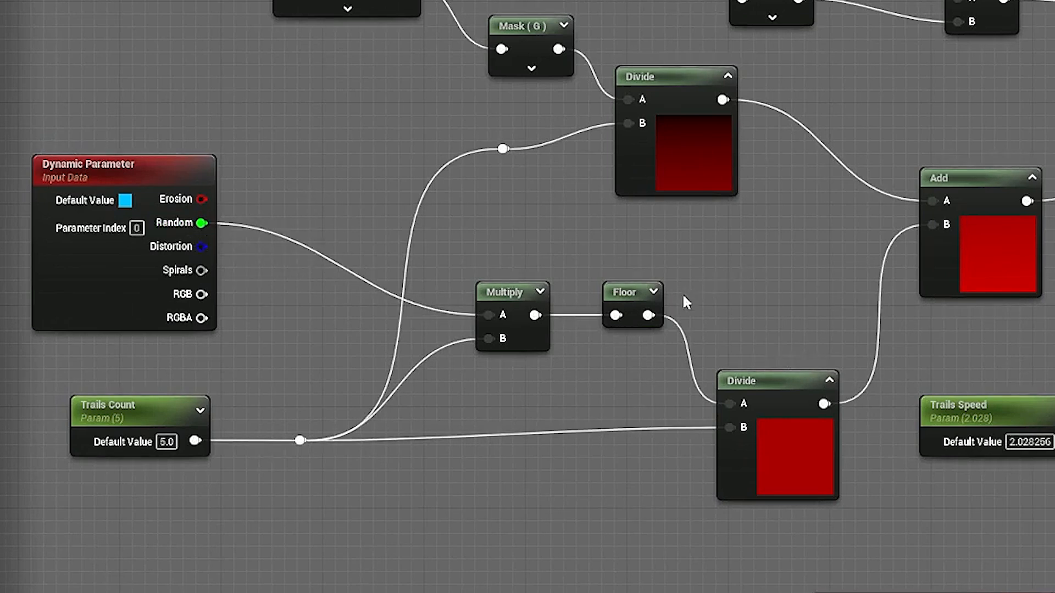
{"action": "right_click_drag", "start_coordinate": [707, 319], "coordinate": [734, 283]}
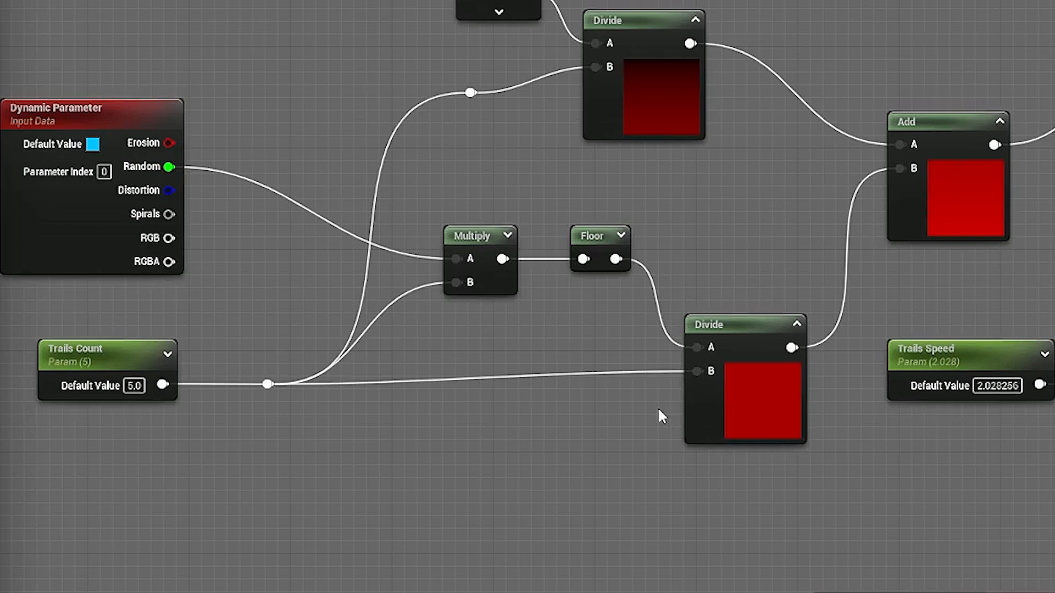
{"action": "right_click_drag", "start_coordinate": [782, 238], "coordinate": [615, 261]}
{"action": "right_click_drag", "start_coordinate": [304, 189], "coordinate": [434, 232]}
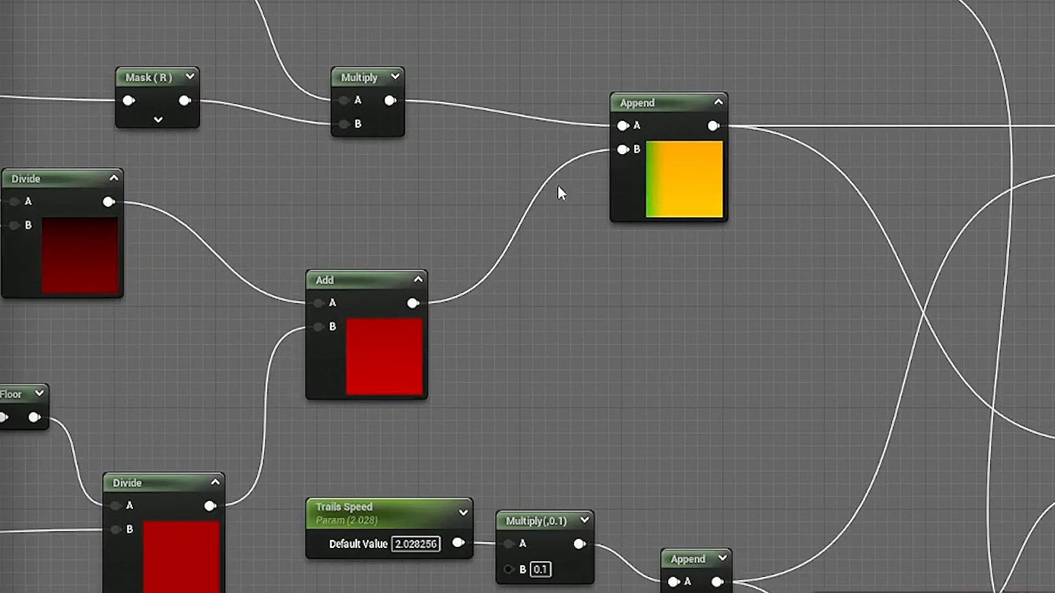
Examine the tiled horizontal coordinates, the Append node, and the Trails Speed chain feeding the two Panner nodes.
{"action": "scroll", "coordinate": [559, 193], "scroll_direction": "down", "scroll_amount": 1}
{"action": "right_click_drag", "start_coordinate": [417, 200], "coordinate": [645, 306]}
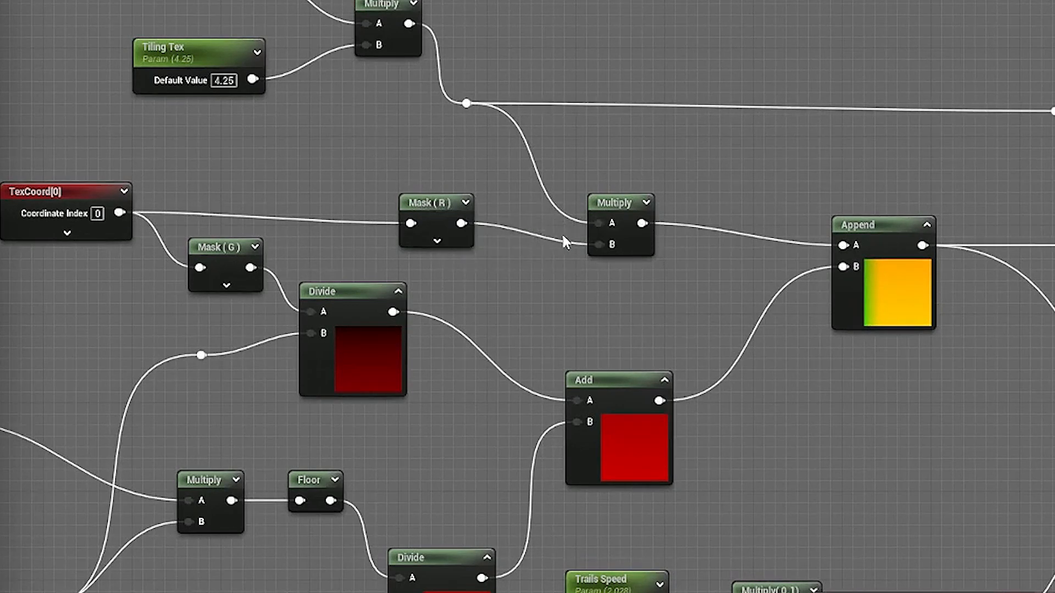
{"action": "scroll", "coordinate": [249, 102], "scroll_direction": "up", "scroll_amount": 1}
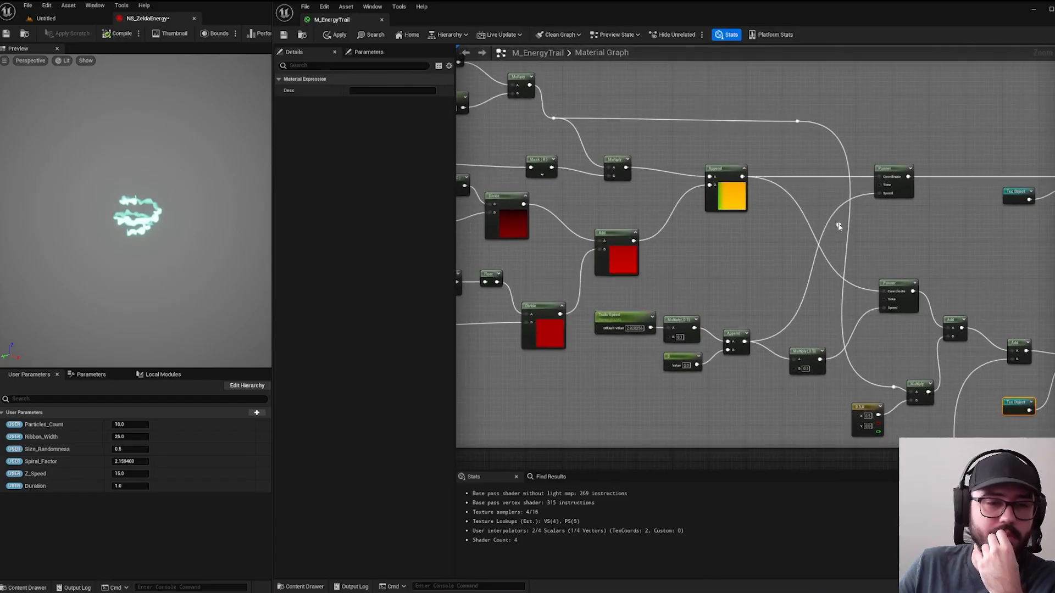
{"action": "scroll", "coordinate": [725, 323], "scroll_direction": "up", "scroll_amount": 3}
{"action": "right_click_drag", "start_coordinate": [743, 307], "coordinate": [789, 237]}
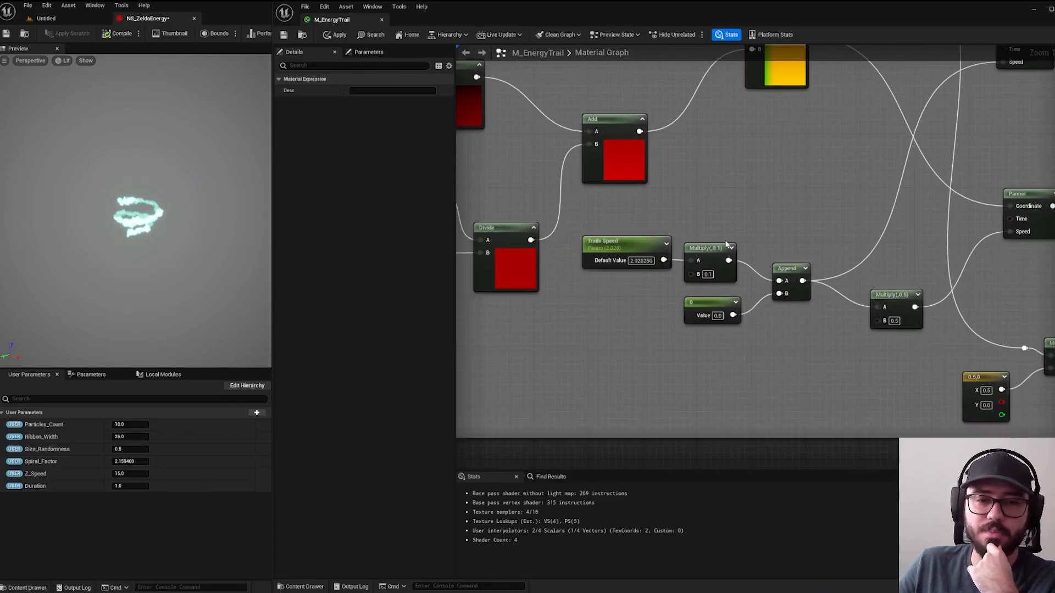
{"action": "scroll", "coordinate": [796, 182], "scroll_direction": "down", "scroll_amount": 2}
{"action": "right_click_drag", "start_coordinate": [796, 182], "coordinate": [639, 307]}
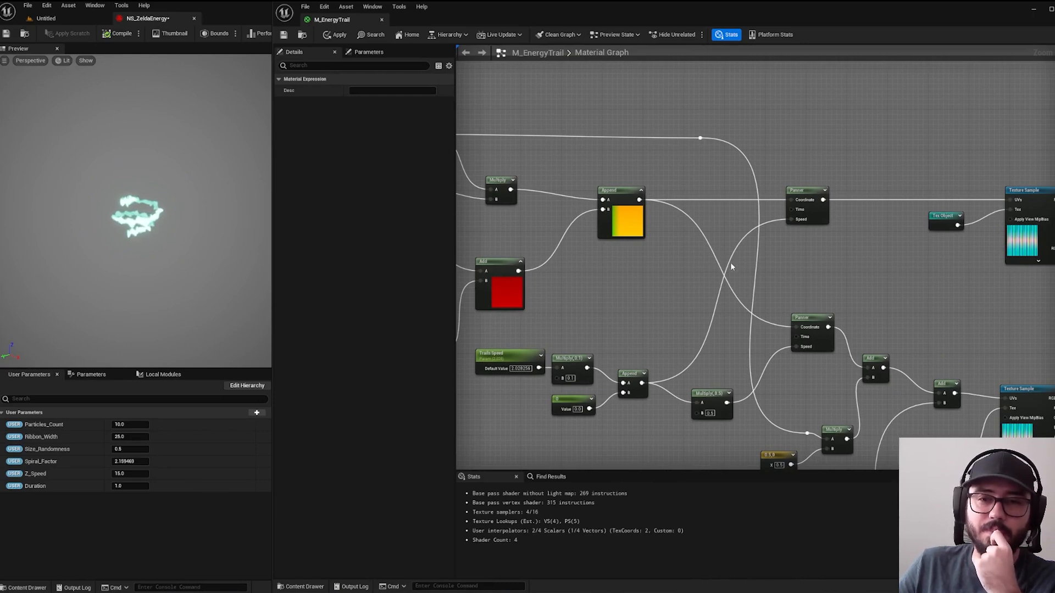
{"action": "right_click_drag", "start_coordinate": [895, 250], "coordinate": [776, 167]}
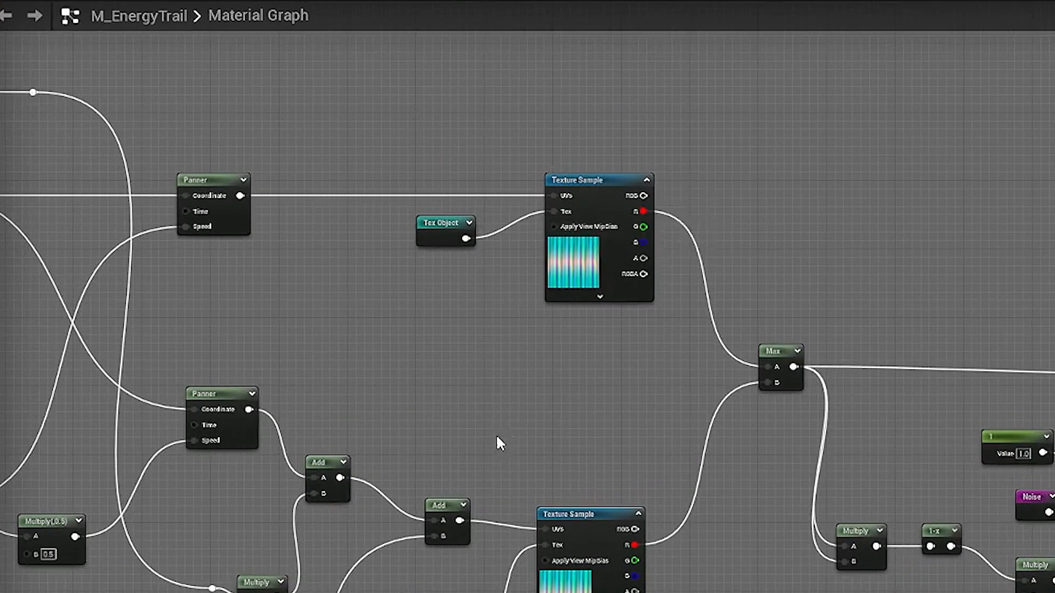
Trace the distortion input back to the Distortions group and examine its tiling and mask Texture Sample nodes.
{"action": "scroll", "coordinate": [496, 438], "scroll_direction": "down", "scroll_amount": 2}
{"action": "right_click_drag", "start_coordinate": [489, 458], "coordinate": [607, 142]}
{"action": "scroll", "coordinate": [607, 141], "scroll_direction": "down", "scroll_amount": 3}
{"action": "scroll", "coordinate": [333, 341], "scroll_direction": "up", "scroll_amount": 4}
{"action": "scroll", "coordinate": [319, 322], "scroll_direction": "down", "scroll_amount": 2}
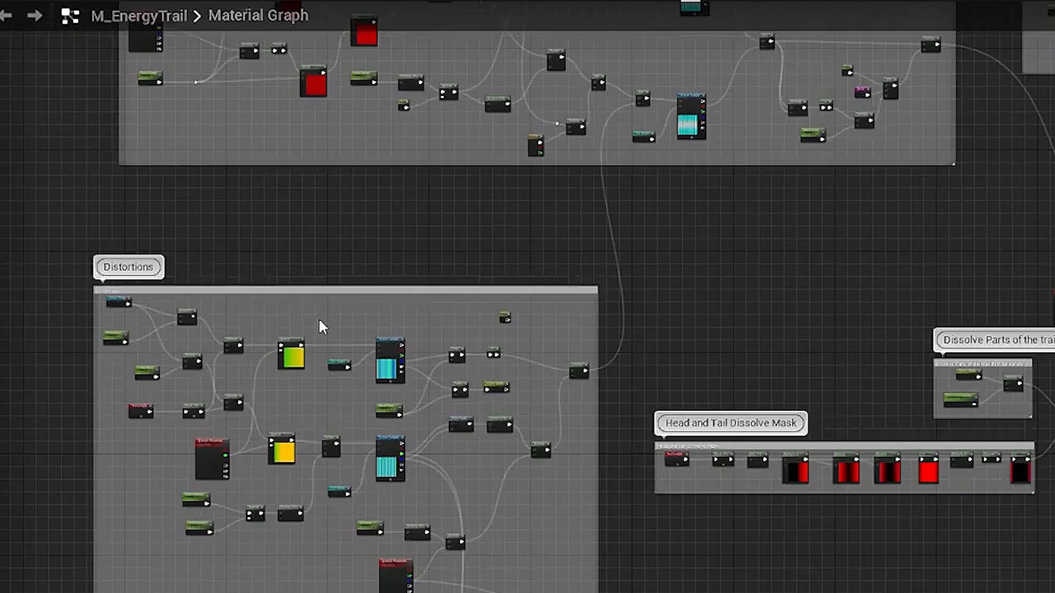
{"action": "right_click_drag", "start_coordinate": [323, 327], "coordinate": [527, 349]}
{"action": "scroll", "coordinate": [527, 348], "scroll_direction": "up", "scroll_amount": 4}
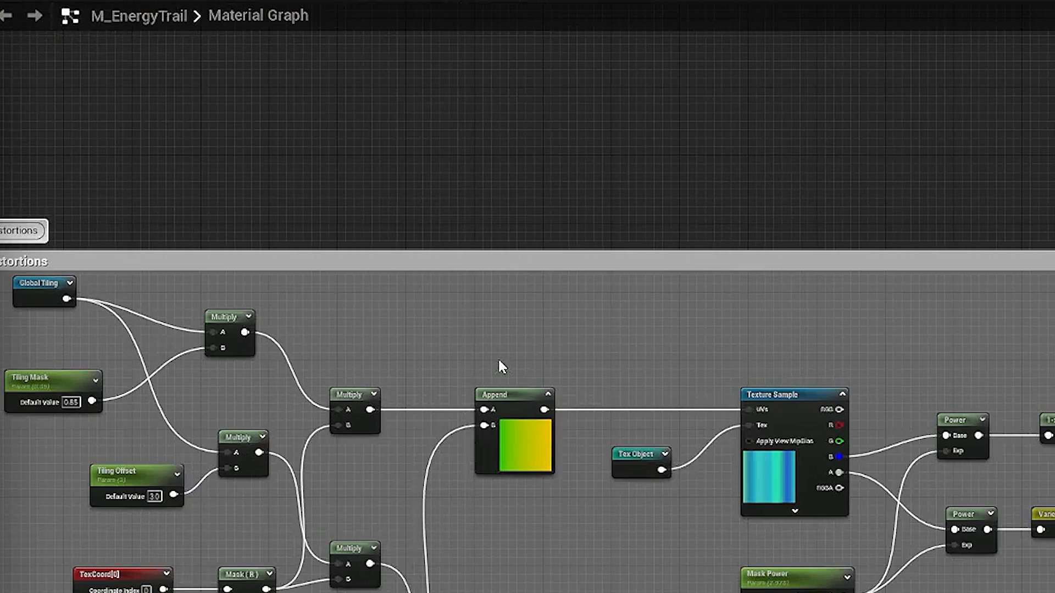
{"action": "scroll", "coordinate": [506, 333], "scroll_direction": "down", "scroll_amount": 2}
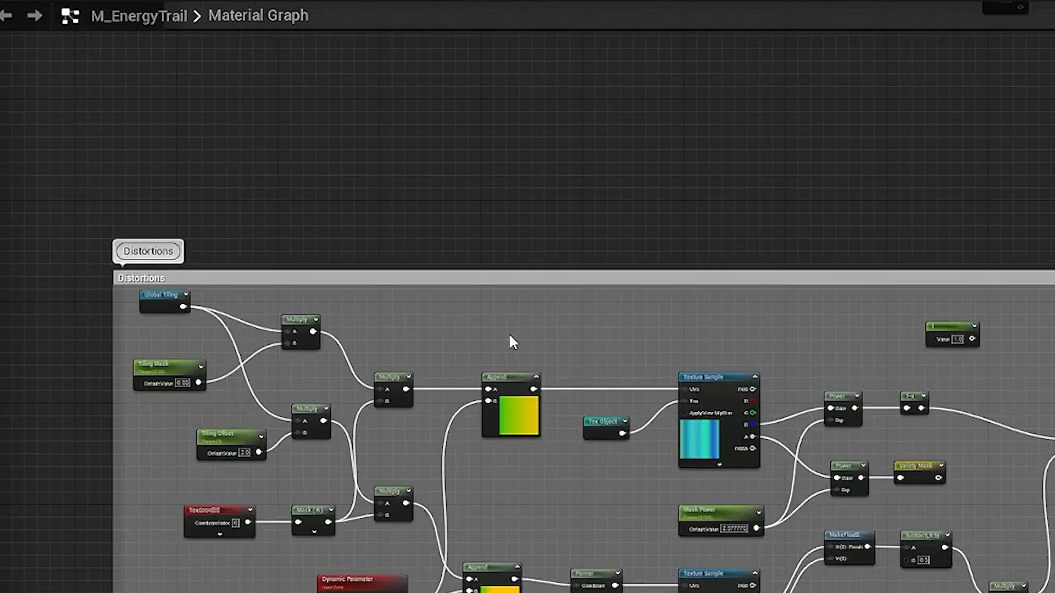
Examine the second, offset Texture Sample in Trails Gradient and how its red channel combines with the first through Max.
{"action": "right_click_drag", "start_coordinate": [779, 152], "coordinate": [188, 554]}
{"action": "scroll", "coordinate": [630, 378], "scroll_direction": "up", "scroll_amount": 4}
{"action": "scroll", "coordinate": [698, 372], "scroll_direction": "down", "scroll_amount": 1}
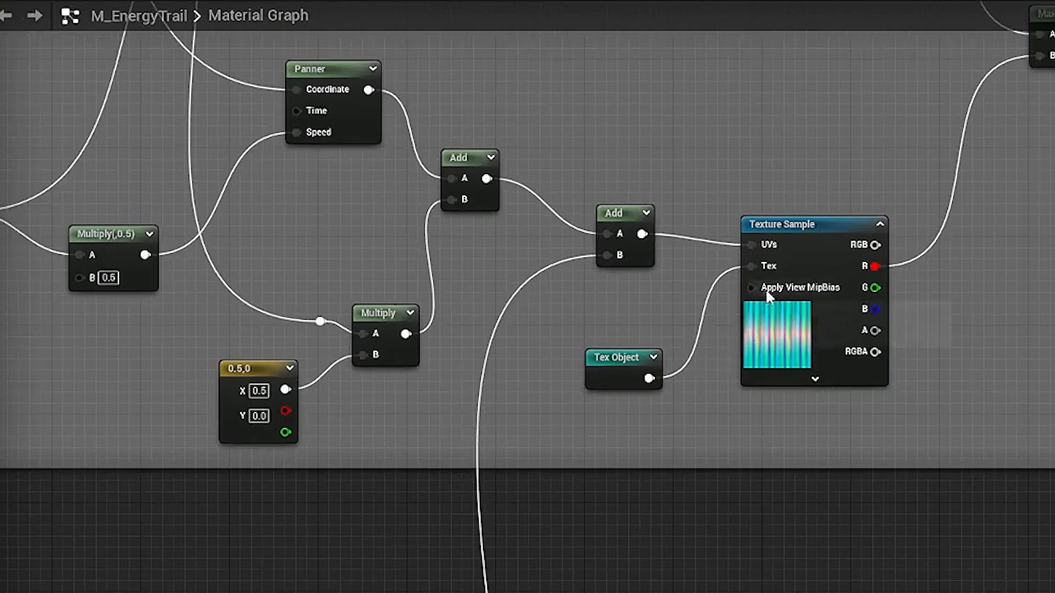
{"action": "scroll", "coordinate": [771, 218], "scroll_direction": "down", "scroll_amount": 2}
{"action": "right_click_drag", "start_coordinate": [814, 57], "coordinate": [662, 281]}
{"action": "scroll", "coordinate": [653, 481], "scroll_direction": "up", "scroll_amount": 1}
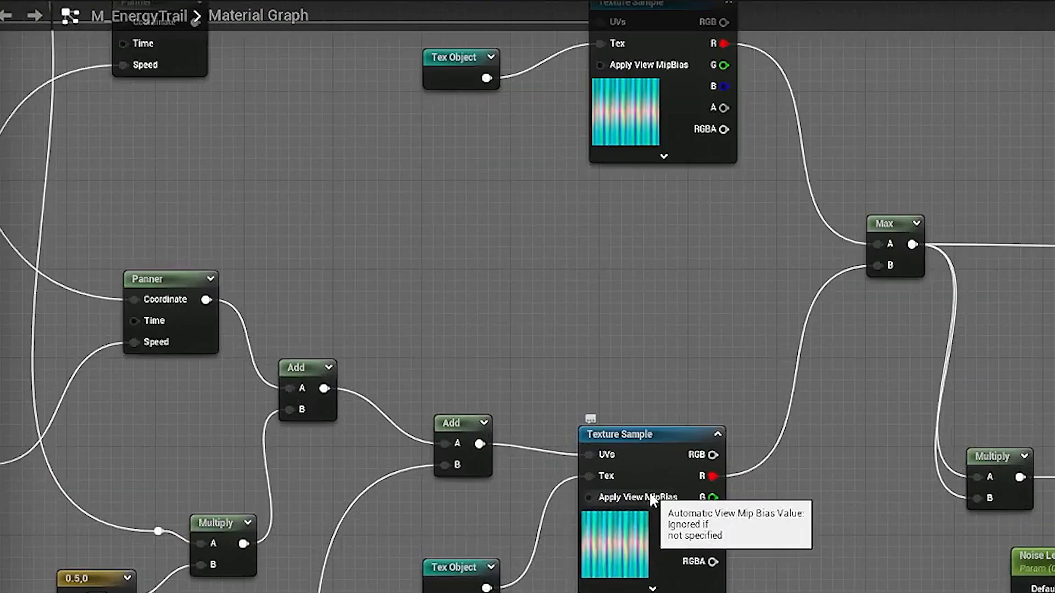
{"action": "right_click_drag", "start_coordinate": [857, 328], "coordinate": [634, 514]}
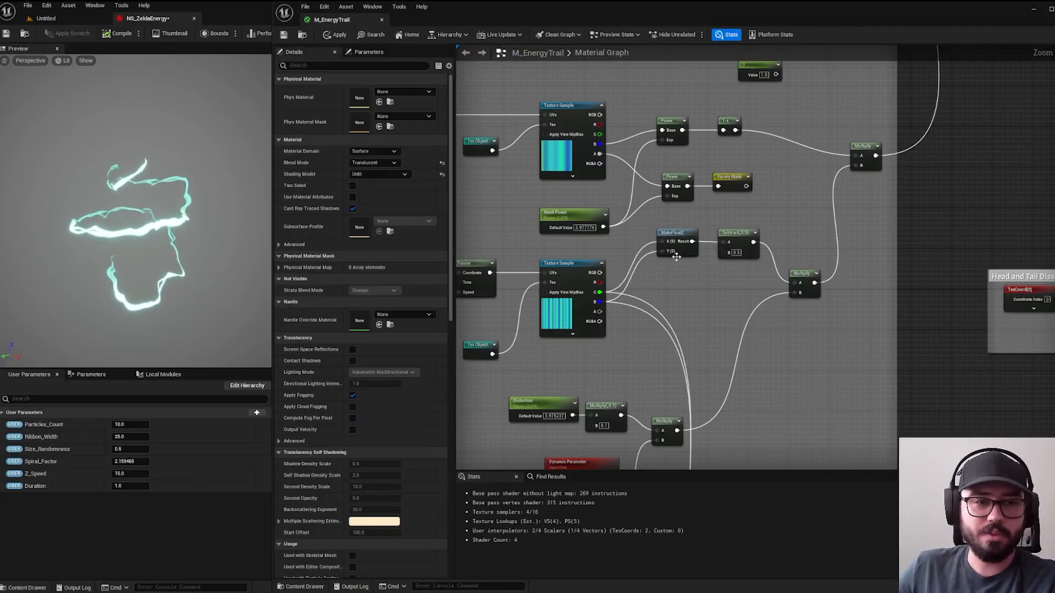
Try default values of 0 and 10 for the Distortion parameter in the Distortions group.
{"action": "right_click_drag", "start_coordinate": [691, 297], "coordinate": [724, 184]}
{"action": "right_click_drag", "start_coordinate": [691, 253], "coordinate": [752, 175]}
{"action": "scroll", "coordinate": [658, 235], "scroll_direction": "up", "scroll_amount": 2}
{"action": "left_click", "coordinate": [642, 211]}
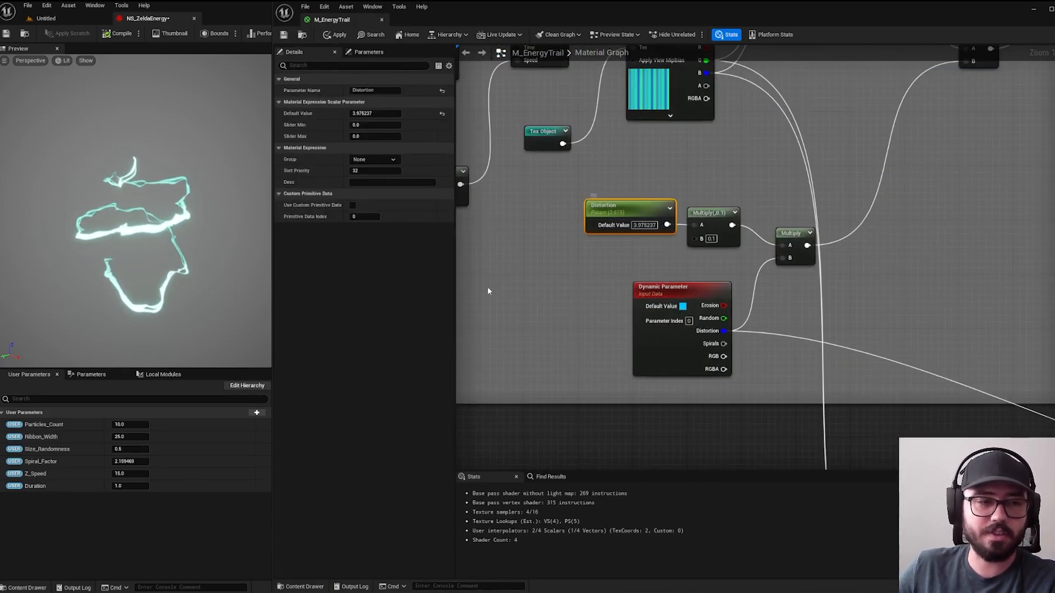
{"action": "left_click", "coordinate": [392, 113]}
{"action": "type", "text": "0"}
{"action": "key", "text": "Return"}
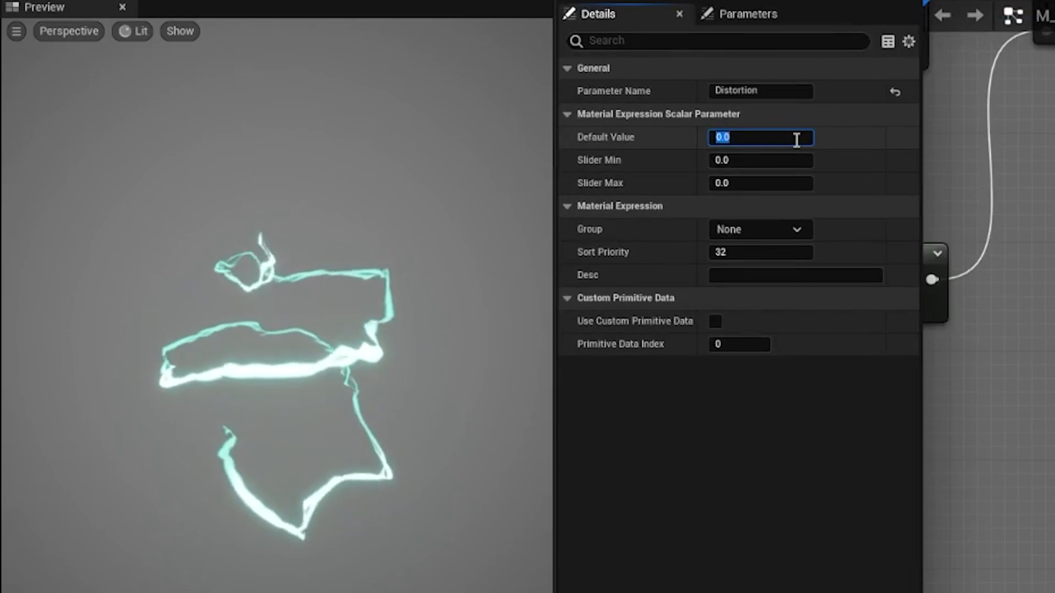
{"action": "type", "text": "10"}
{"action": "key", "text": "Return"}
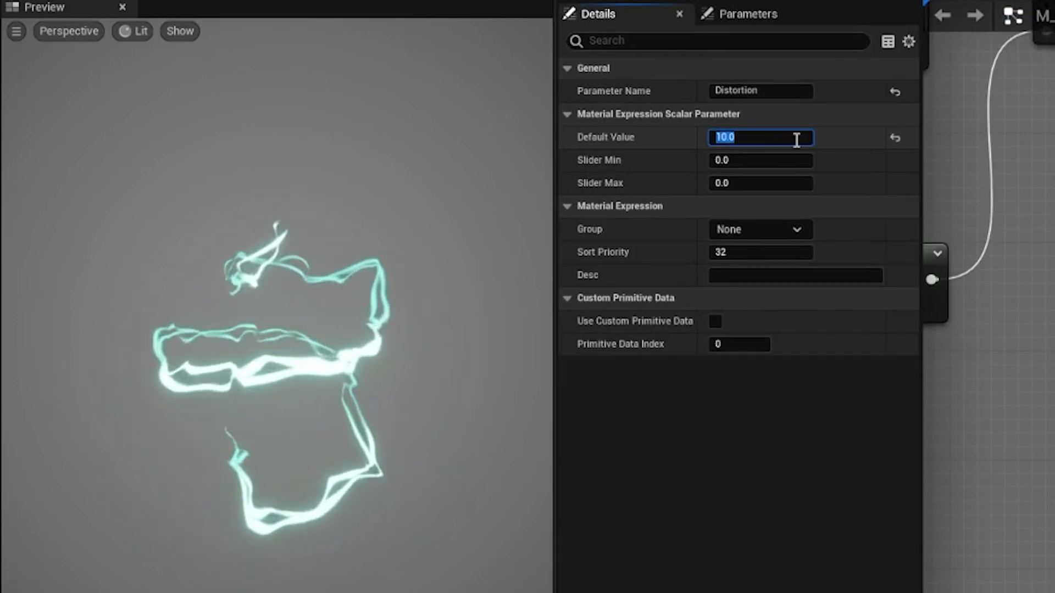
{"action": "left_click", "coordinate": [1020, 327]}
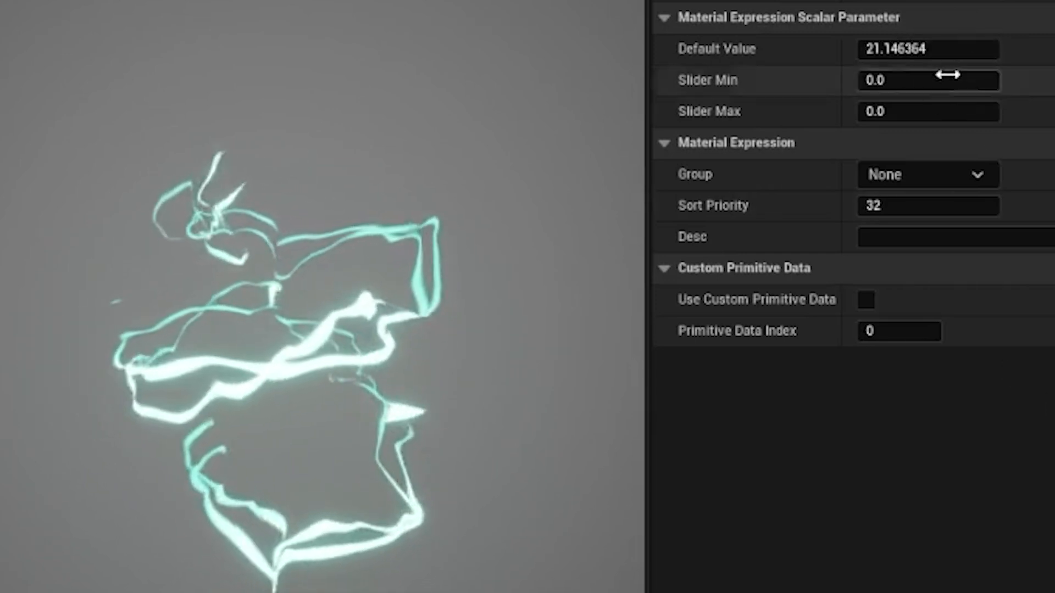
Set the Distortion parameter's default value to 3.
{"action": "left_click", "coordinate": [956, 49]}
{"action": "type", "text": "3"}
{"action": "key", "text": "Return"}
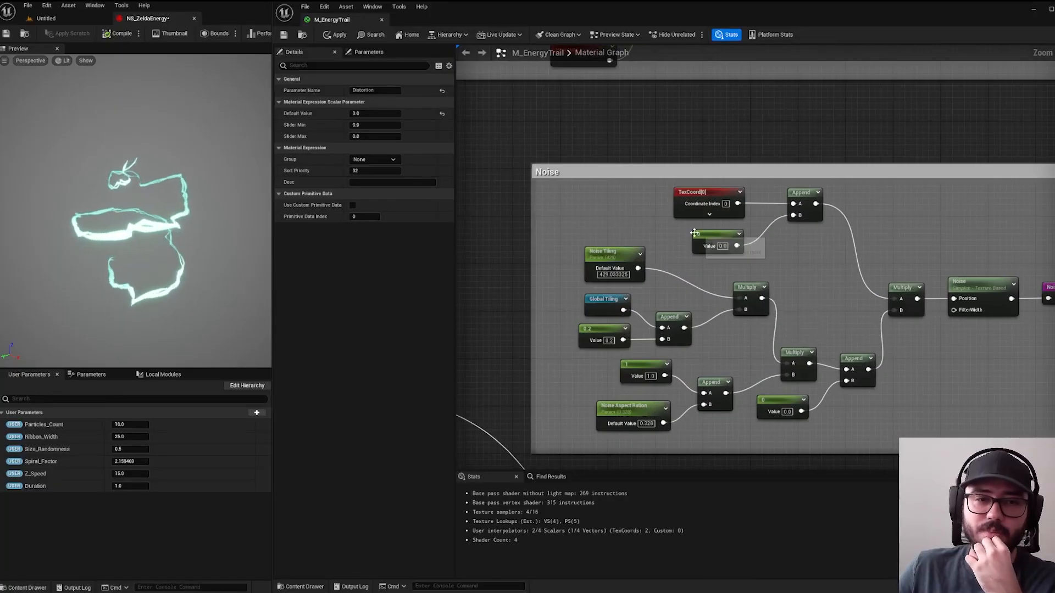
Select the Noise node in the Noise group and examine its Noise Tiling and aspect ratio inputs.
{"action": "scroll", "coordinate": [694, 233], "scroll_direction": "up", "scroll_amount": 1}
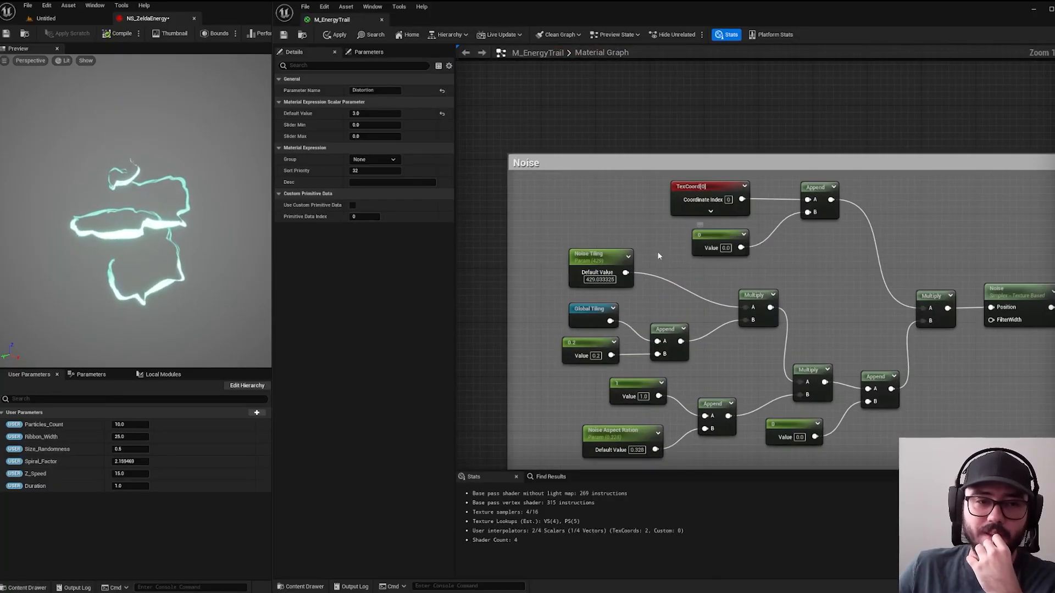
{"action": "right_click_drag", "start_coordinate": [857, 294], "coordinate": [571, 213]}
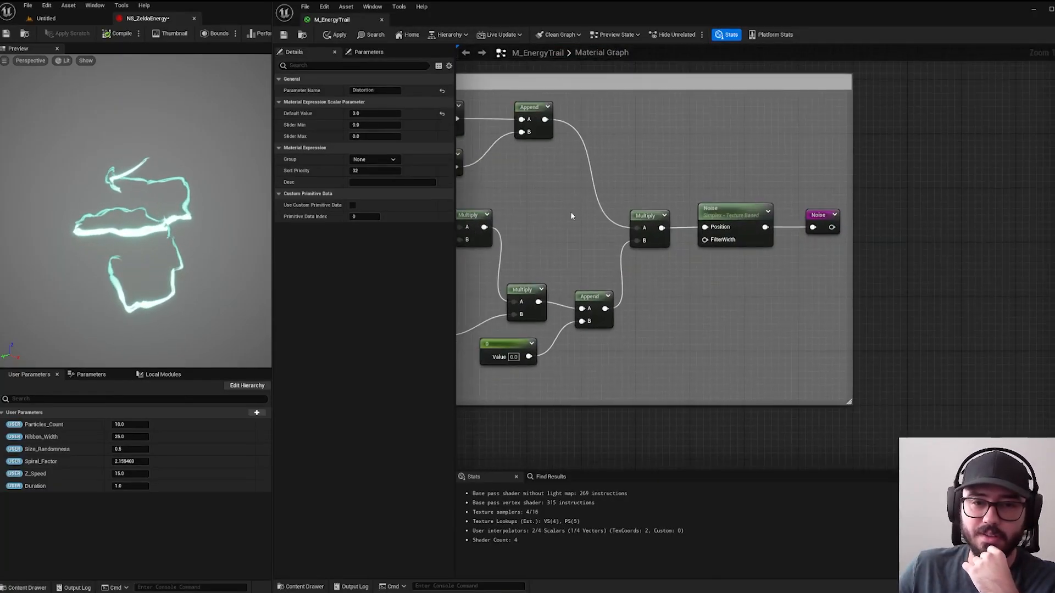
{"action": "left_click", "coordinate": [736, 211]}
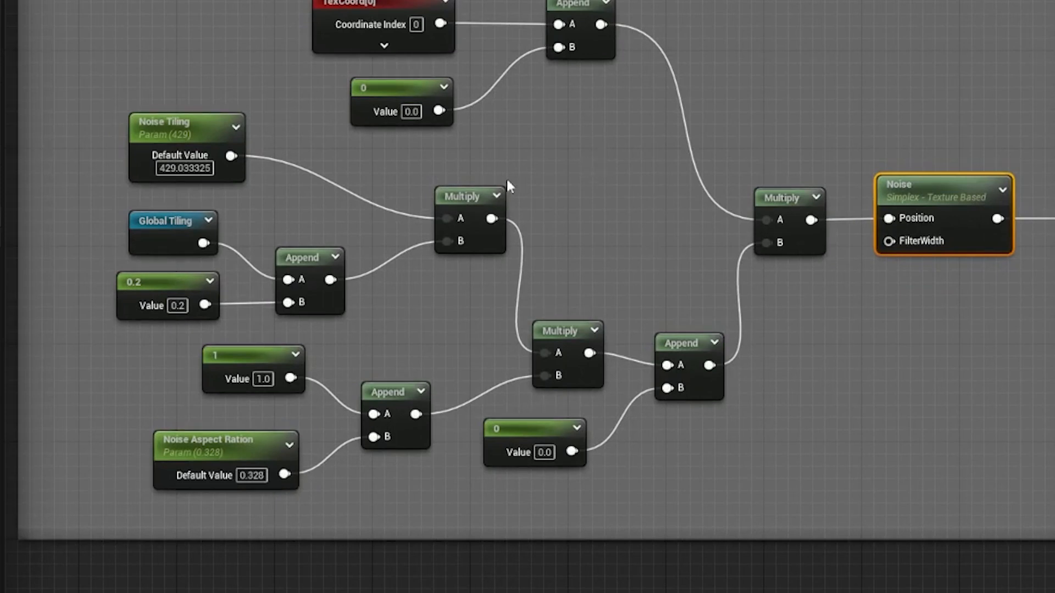
{"action": "left_click", "coordinate": [179, 167]}
{"action": "scroll", "coordinate": [638, 147], "scroll_direction": "down", "scroll_amount": 1}
{"action": "right_click_drag", "start_coordinate": [928, 156], "coordinate": [489, 190]}
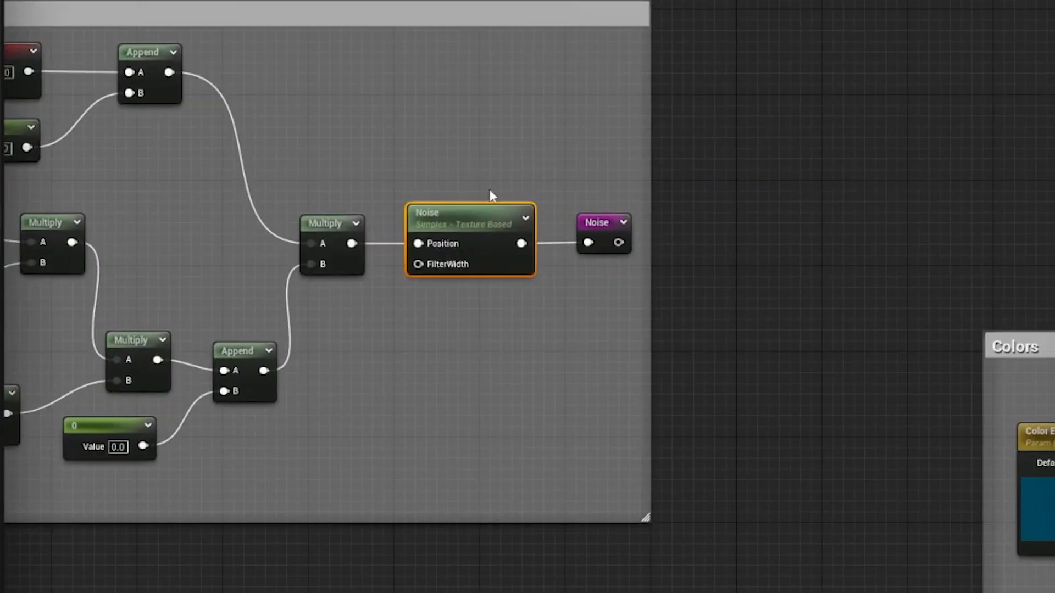
Trace the Noise named reroute to the Lerp in Trails Gradient, where Noise Level controls its blend.
{"action": "left_click", "coordinate": [590, 226]}
{"action": "scroll", "coordinate": [566, 232], "scroll_direction": "down", "scroll_amount": 6}
{"action": "right_click_drag", "start_coordinate": [273, 366], "coordinate": [680, 338]}
{"action": "scroll", "coordinate": [588, 288], "scroll_direction": "up", "scroll_amount": 7}
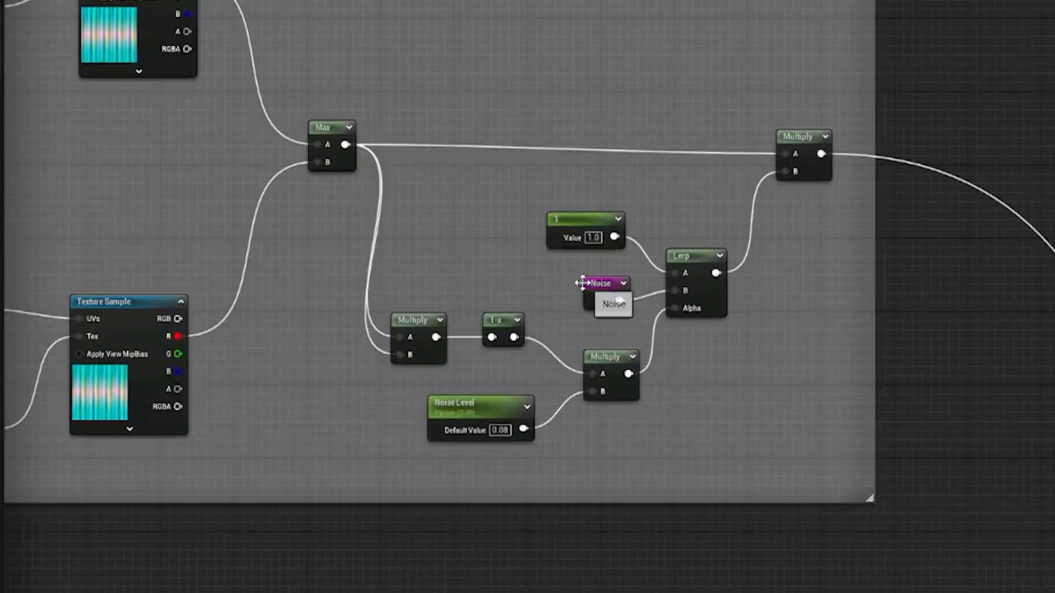
{"action": "right_click_drag", "start_coordinate": [321, 147], "coordinate": [564, 185]}
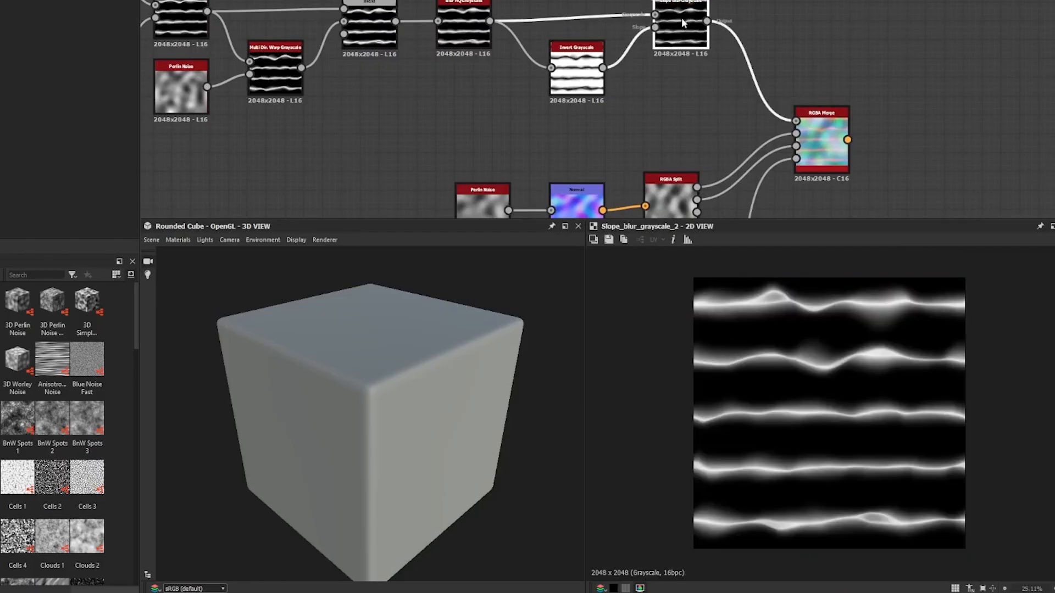
Inspect the glowing strands of the Slope Blur Grayscale output up close in Substance Designer's 2D view.
{"action": "scroll", "coordinate": [777, 330], "scroll_direction": "up", "scroll_amount": 4}
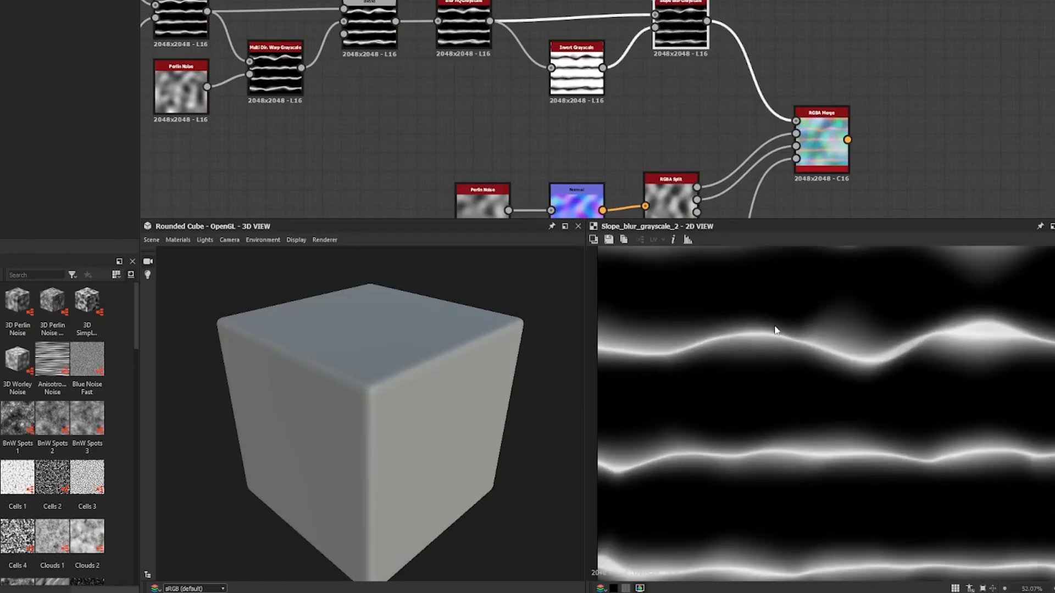
{"action": "scroll", "coordinate": [797, 356], "scroll_direction": "down", "scroll_amount": 3}
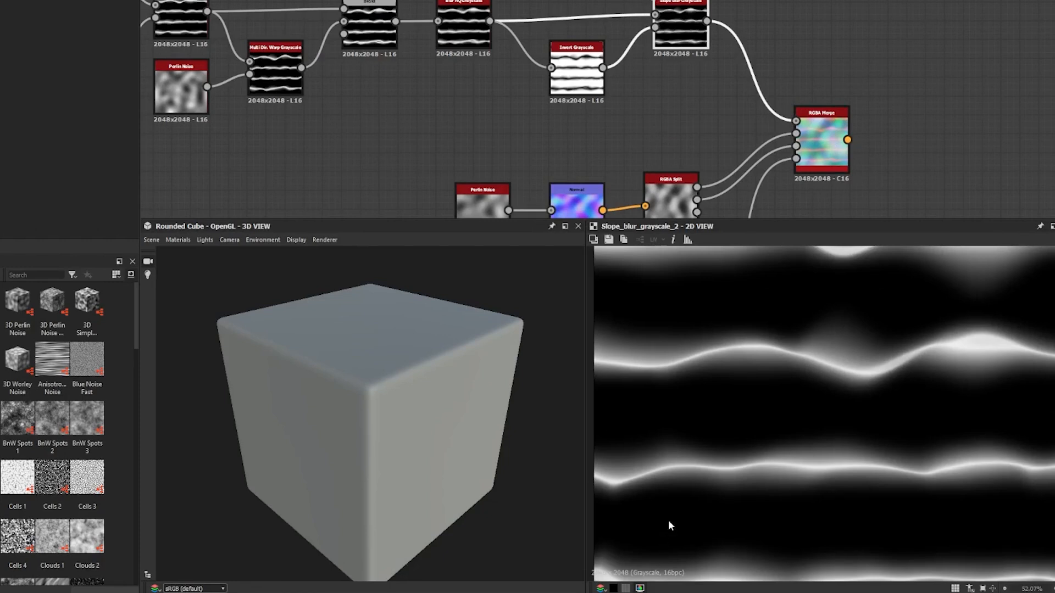
{"action": "mouse_move", "coordinate": [544, 592]}
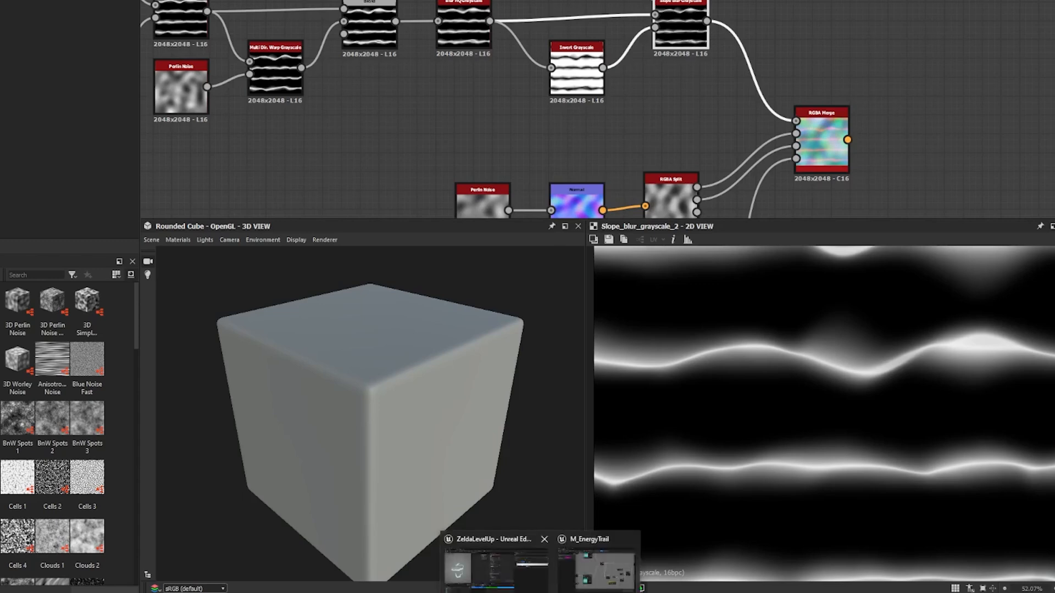
Switch back to M_EnergyTrail in Unreal Engine and examine the Multiply node that combines the Max output with itself.
{"action": "left_click", "coordinate": [599, 569]}
{"action": "scroll", "coordinate": [796, 188], "scroll_direction": "down", "scroll_amount": 2}
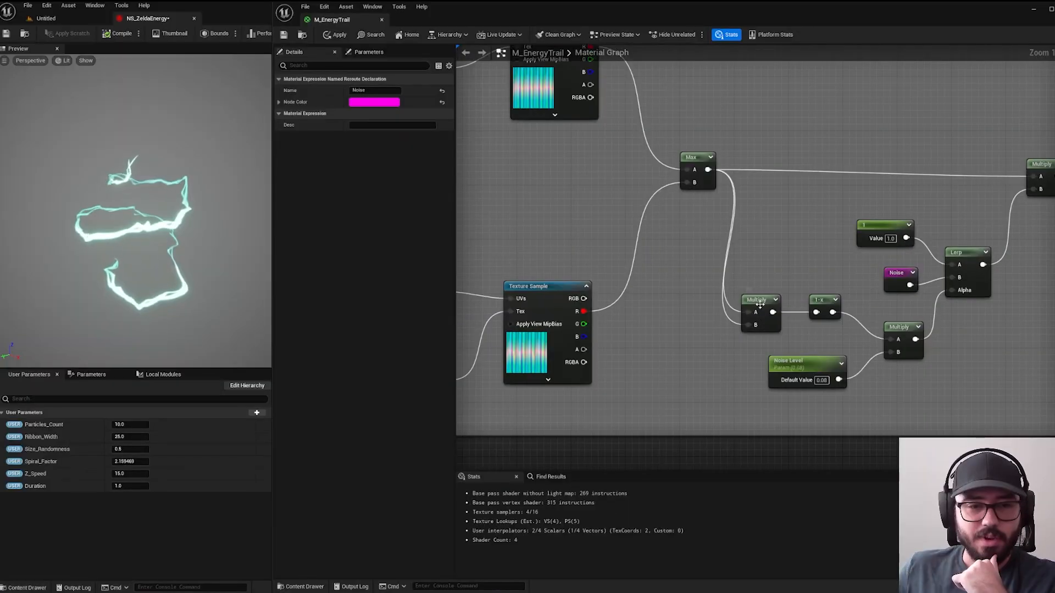
{"action": "left_click", "coordinate": [764, 307]}
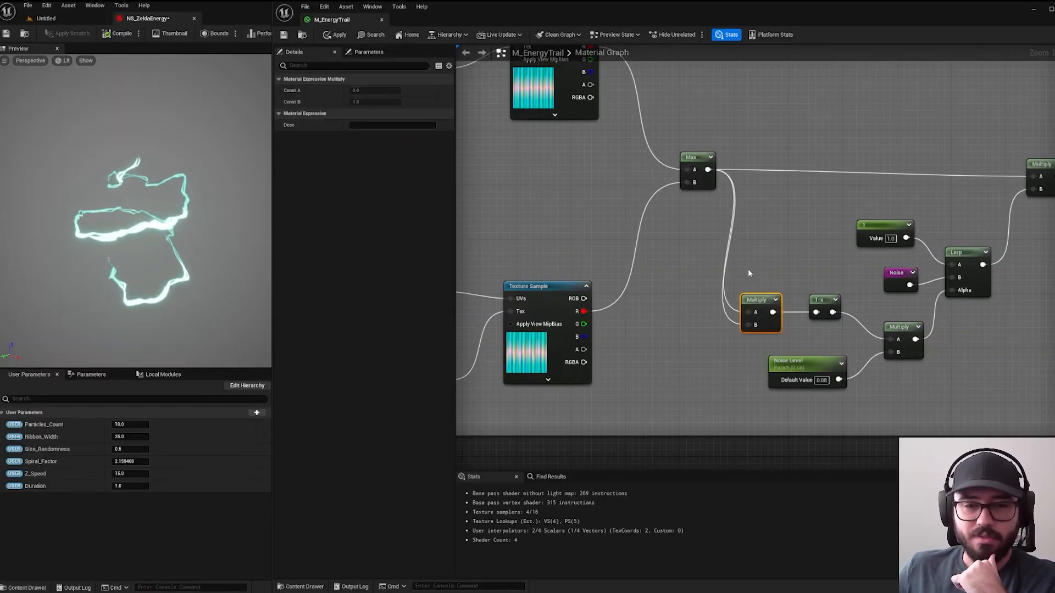
{"action": "right_click_drag", "start_coordinate": [782, 261], "coordinate": [683, 231]}
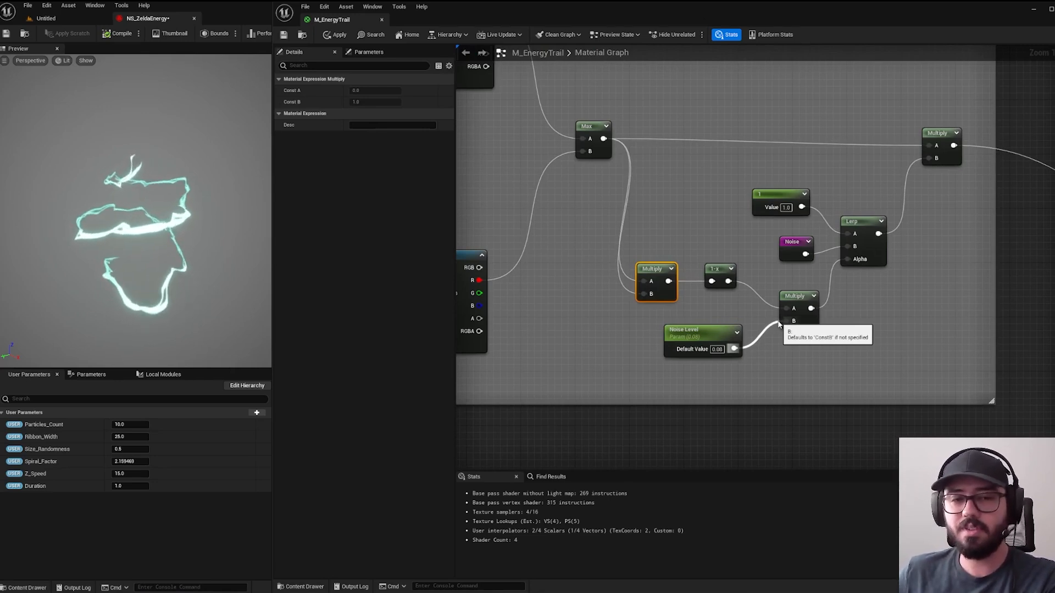
Set the Noise Level parameter's default value to 0.44.
{"action": "left_click", "coordinate": [712, 355]}
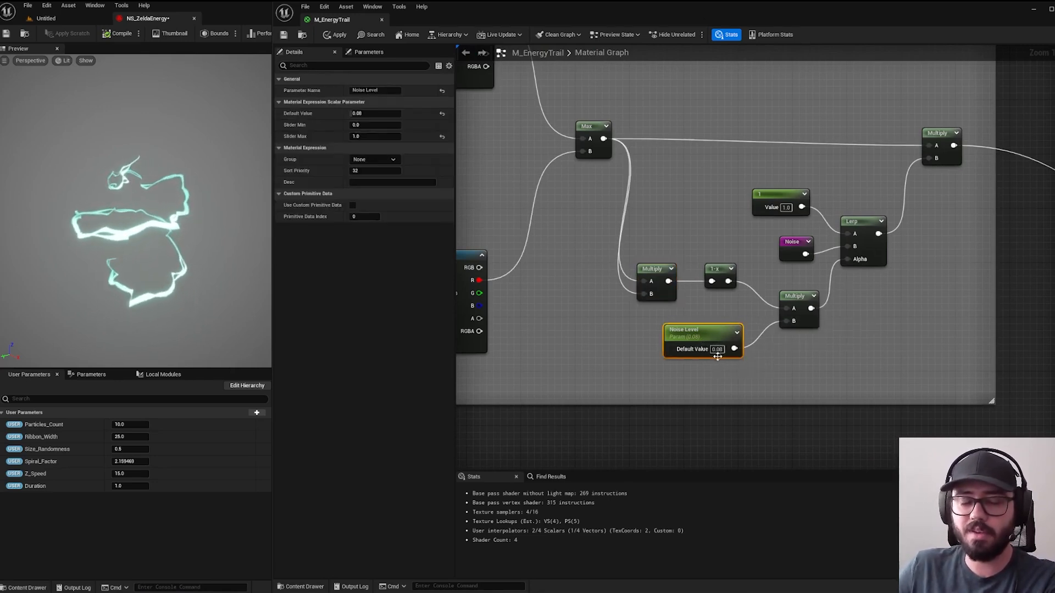
{"action": "key", "text": "F2"}
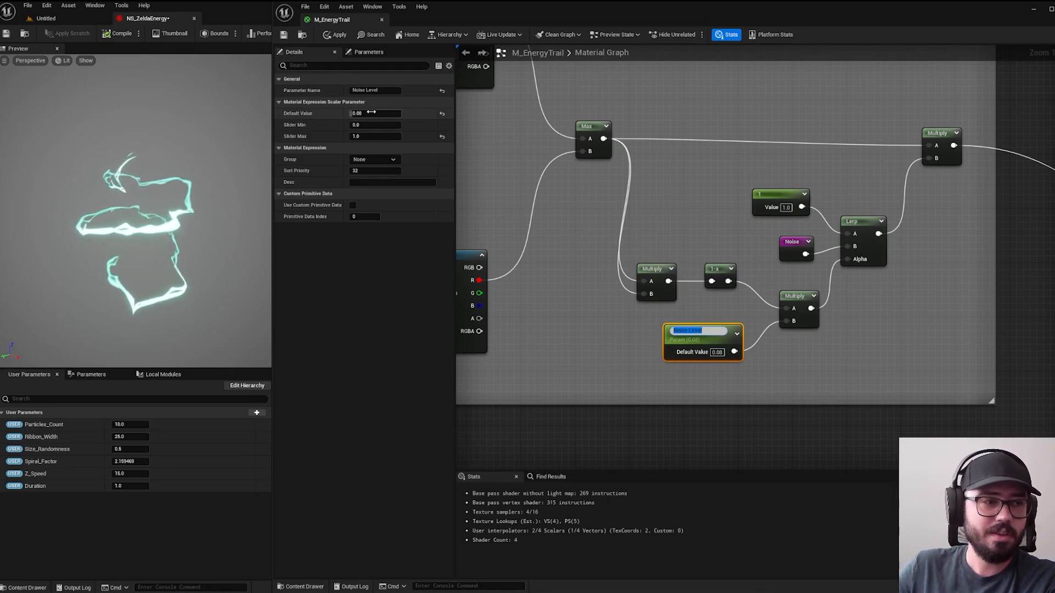
{"action": "left_click_drag", "start_coordinate": [365, 114], "coordinate": [383, 114]}
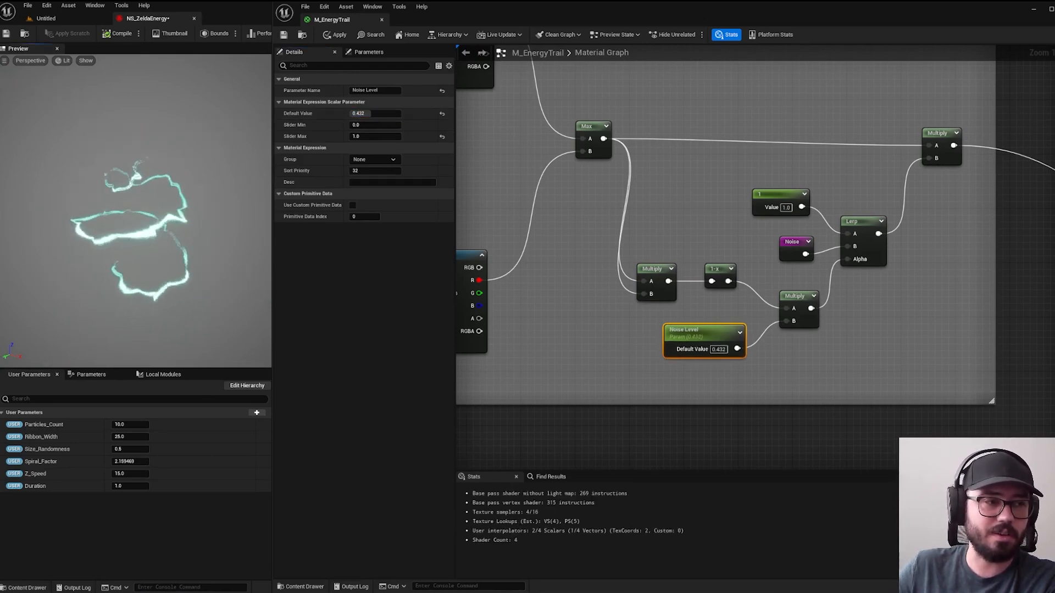
{"action": "left_click_drag", "start_coordinate": [372, 114], "coordinate": [403, 109]}
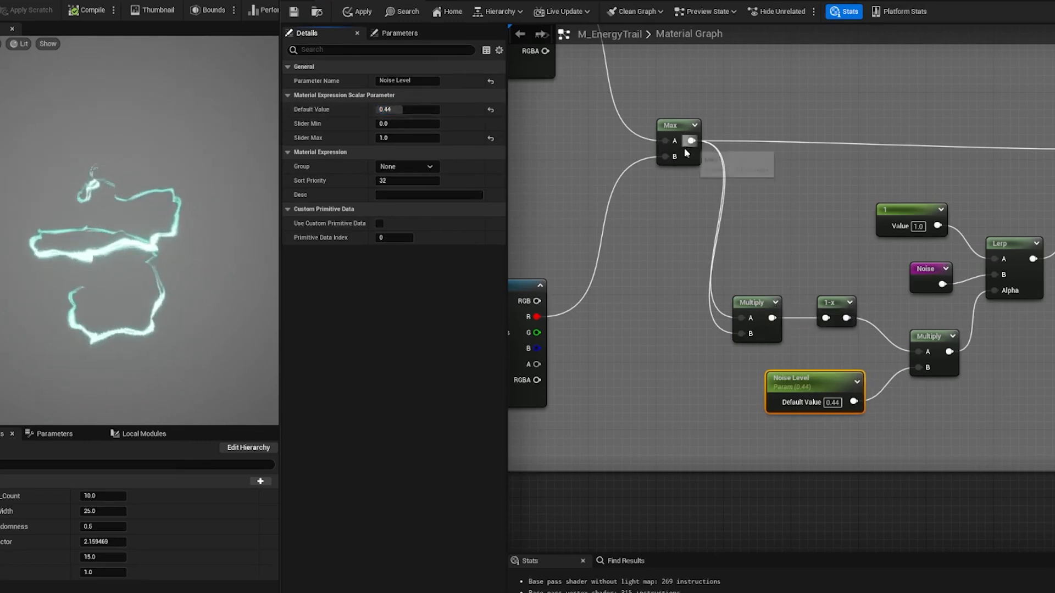
Show the previews of the Multiply and 1-x nodes after Max, and shift both nodes upward to clear Noise Level.
{"action": "left_click", "coordinate": [775, 303]}
{"action": "left_click_drag", "start_coordinate": [778, 382], "coordinate": [760, 348]}
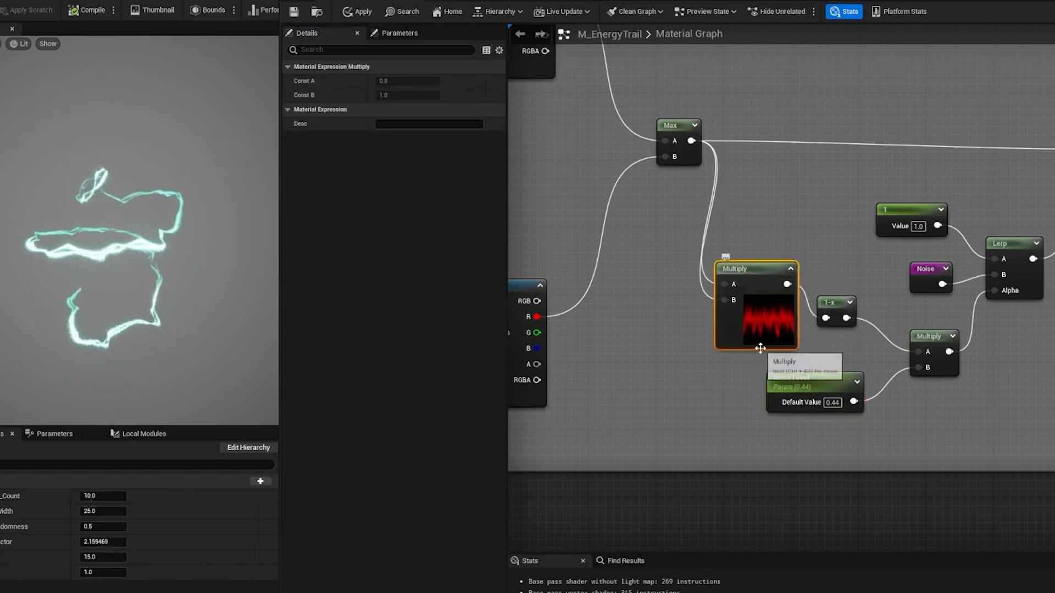
{"action": "left_click", "coordinate": [850, 302]}
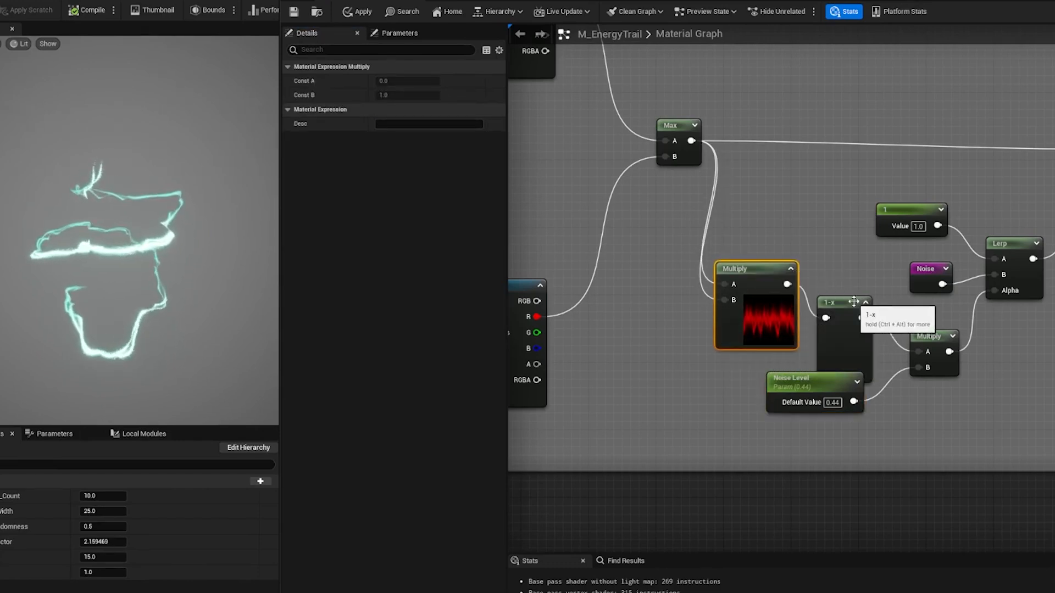
{"action": "left_click_drag", "start_coordinate": [853, 301], "coordinate": [843, 268]}
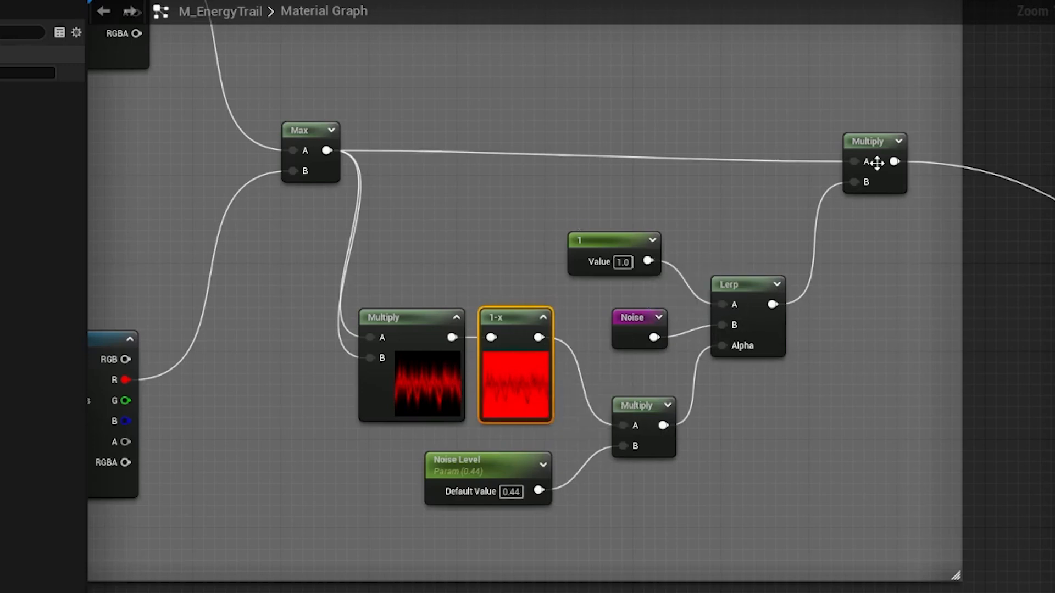
Follow the masked trail gradient from the final Multiply into the Dissolve group and examine its MakeFloat2 nodes.
{"action": "right_click_drag", "start_coordinate": [488, 197], "coordinate": [776, 310]}
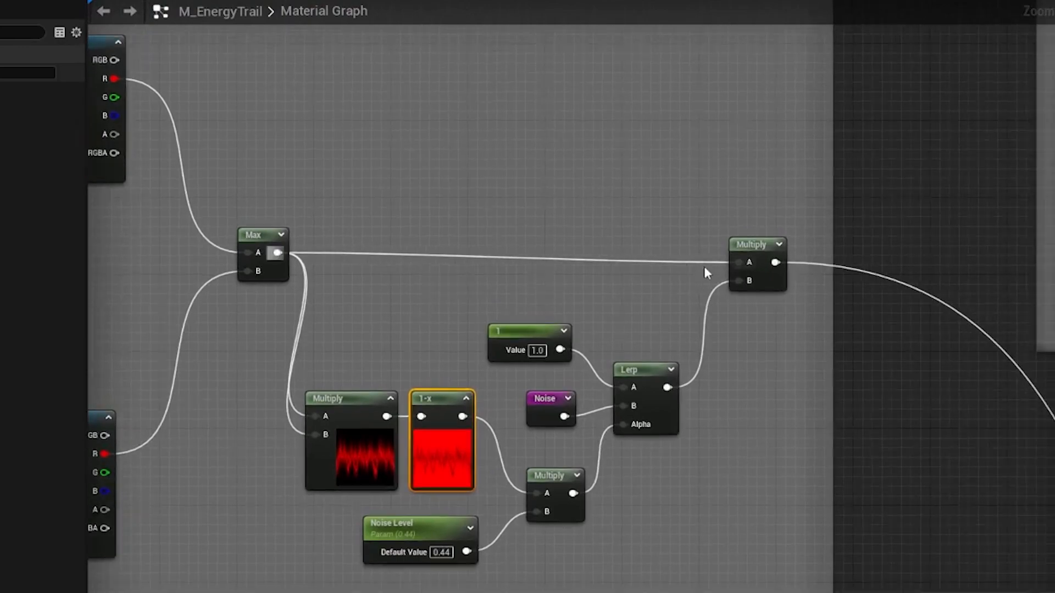
{"action": "scroll", "coordinate": [742, 283], "scroll_direction": "down", "scroll_amount": 5}
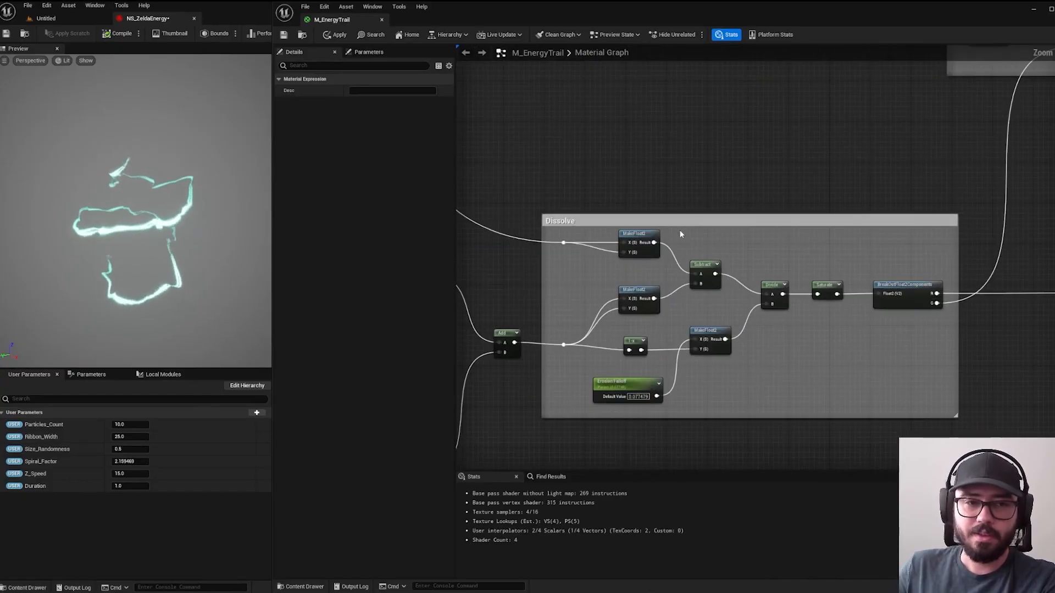
{"action": "right_click_drag", "start_coordinate": [624, 195], "coordinate": [677, 126]}
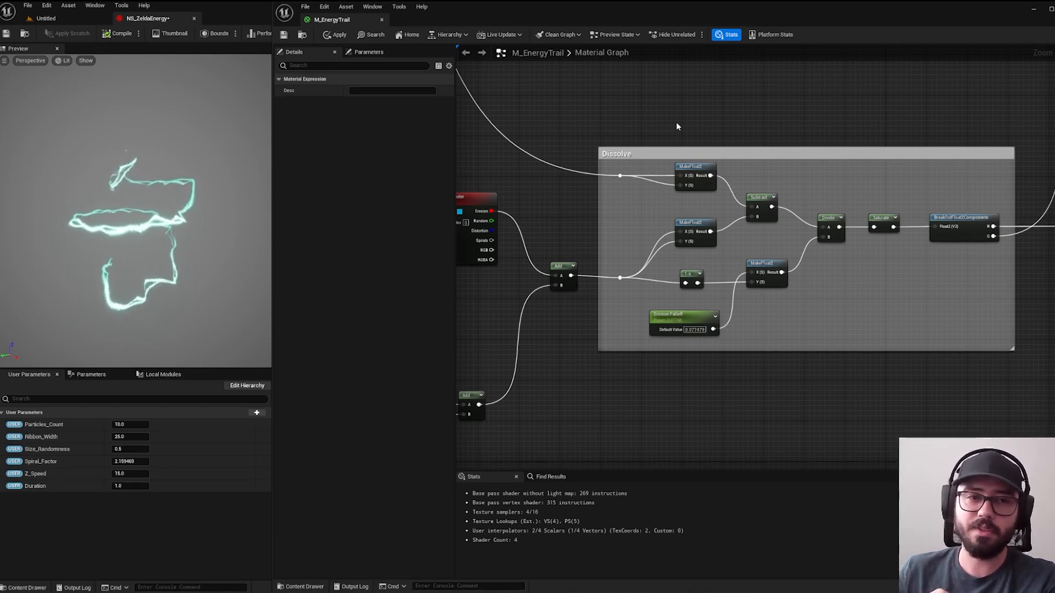
{"action": "scroll", "coordinate": [679, 119], "scroll_direction": "down", "scroll_amount": 1}
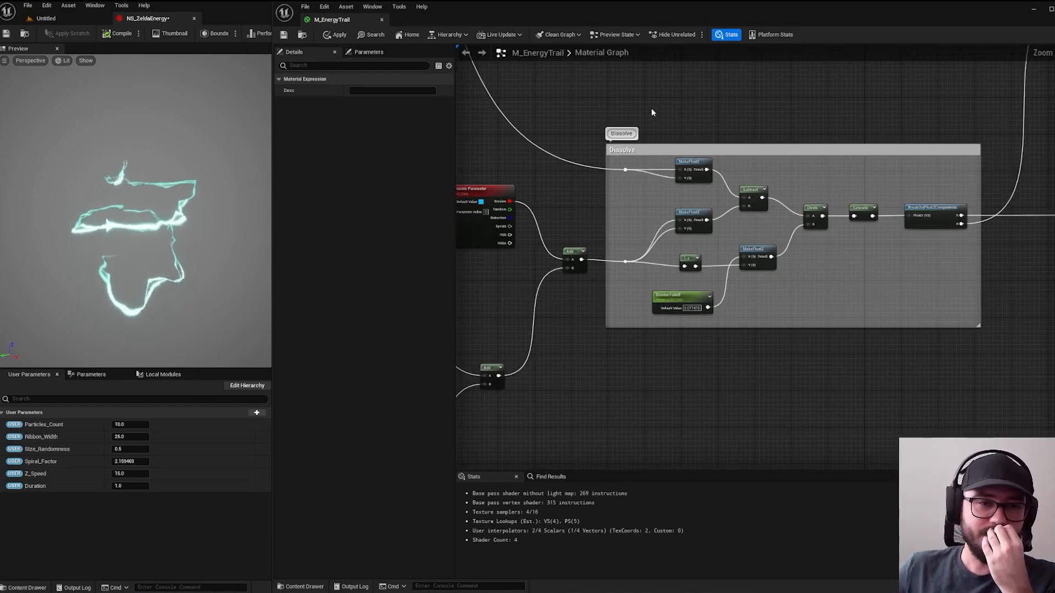
{"action": "right_click_drag", "start_coordinate": [651, 108], "coordinate": [652, 199]}
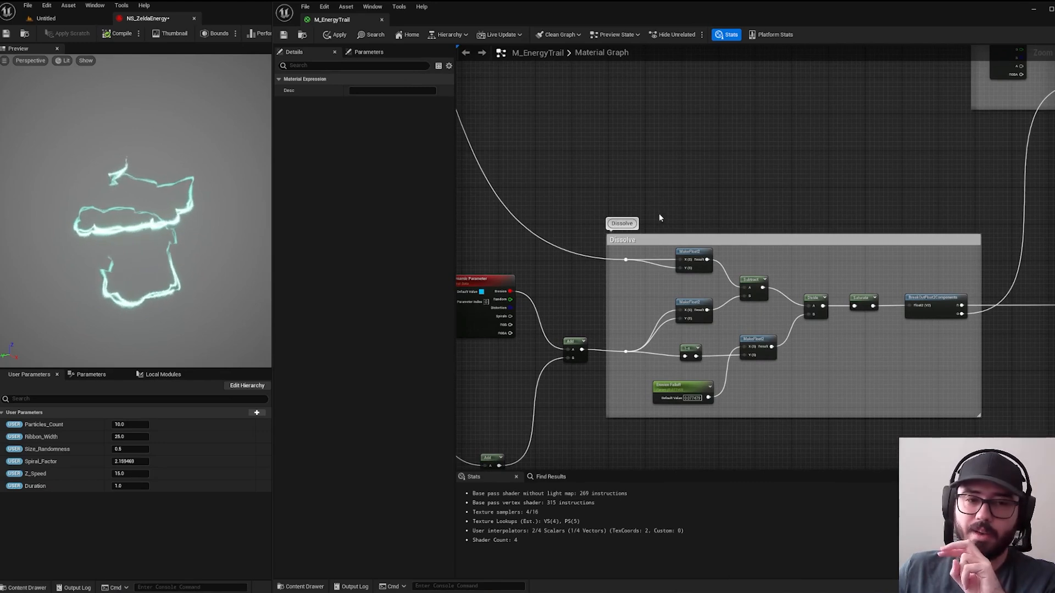
{"action": "scroll", "coordinate": [686, 277], "scroll_direction": "up", "scroll_amount": 2}
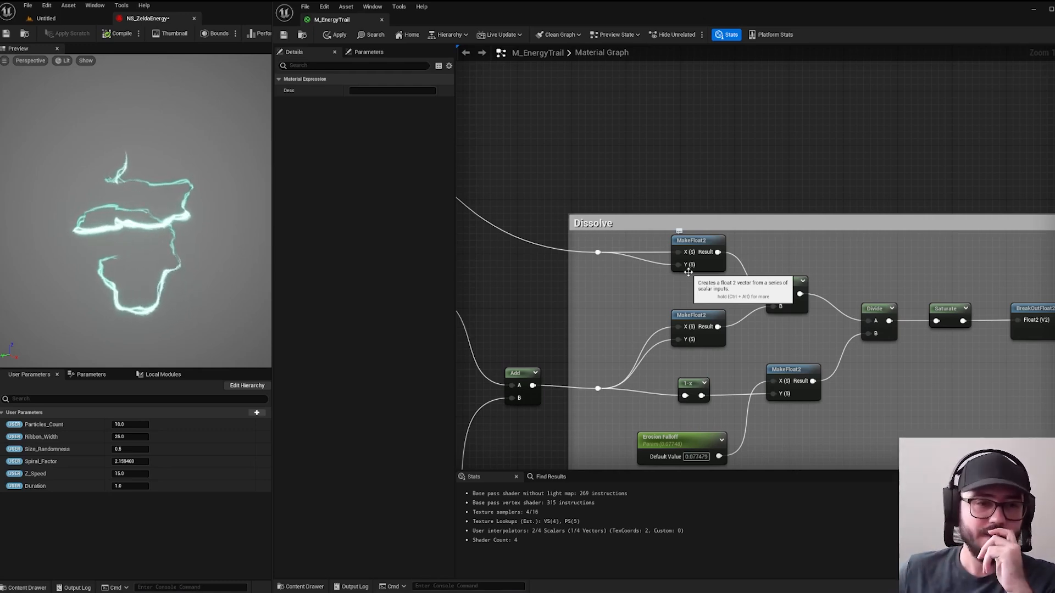
{"action": "scroll", "coordinate": [714, 255], "scroll_direction": "down", "scroll_amount": 2}
{"action": "scroll", "coordinate": [723, 272], "scroll_direction": "up", "scroll_amount": 2}
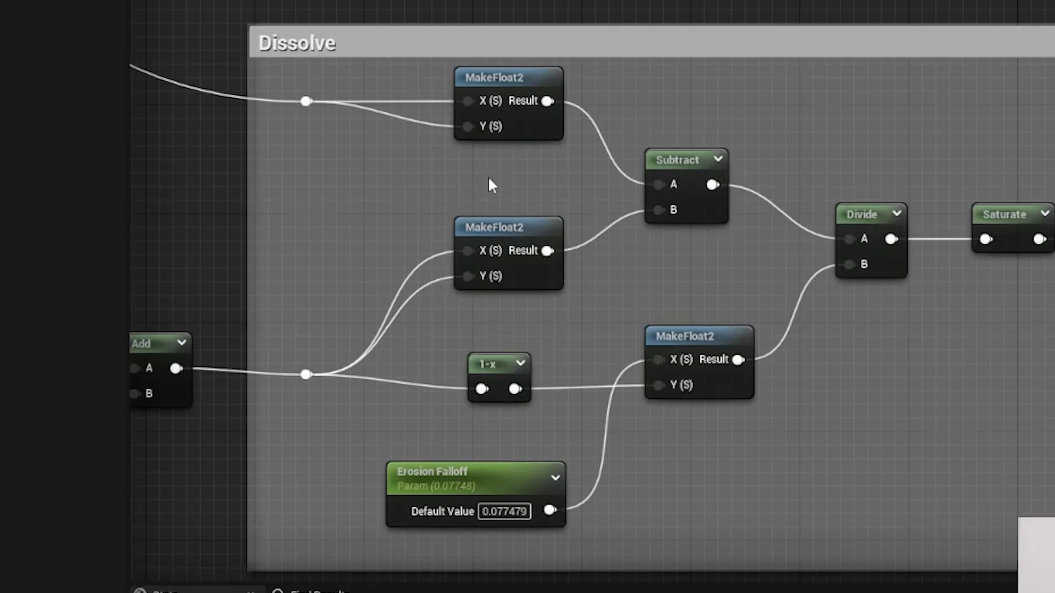
Examine how the Add result and Erosion Falloff feed the Subtract and Divide nodes in the Dissolve group.
{"action": "scroll", "coordinate": [418, 189], "scroll_direction": "down", "scroll_amount": 4}
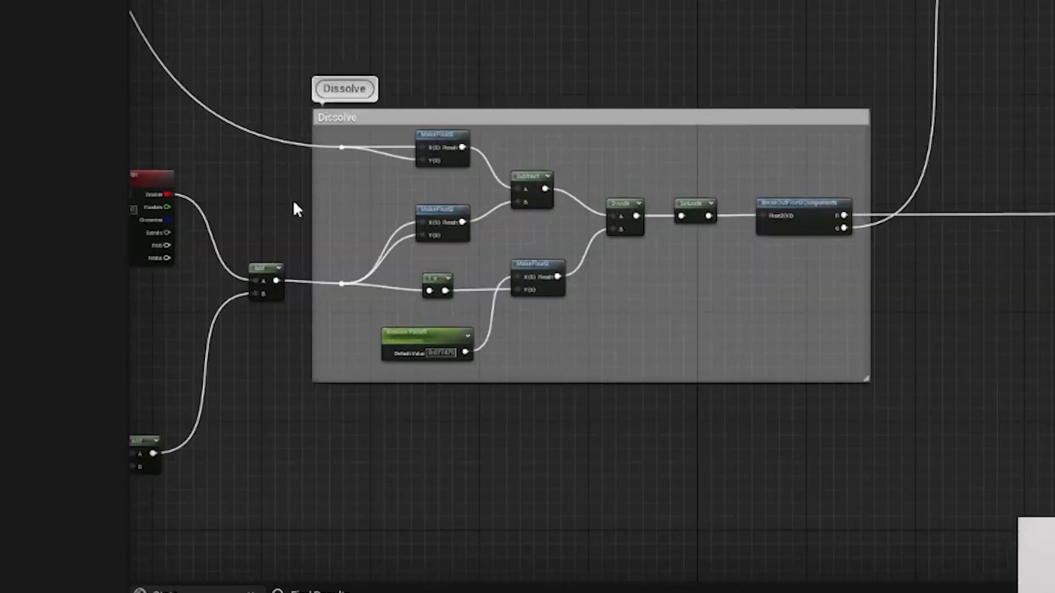
{"action": "right_click_drag", "start_coordinate": [297, 209], "coordinate": [634, 137]}
{"action": "scroll", "coordinate": [604, 138], "scroll_direction": "up", "scroll_amount": 3}
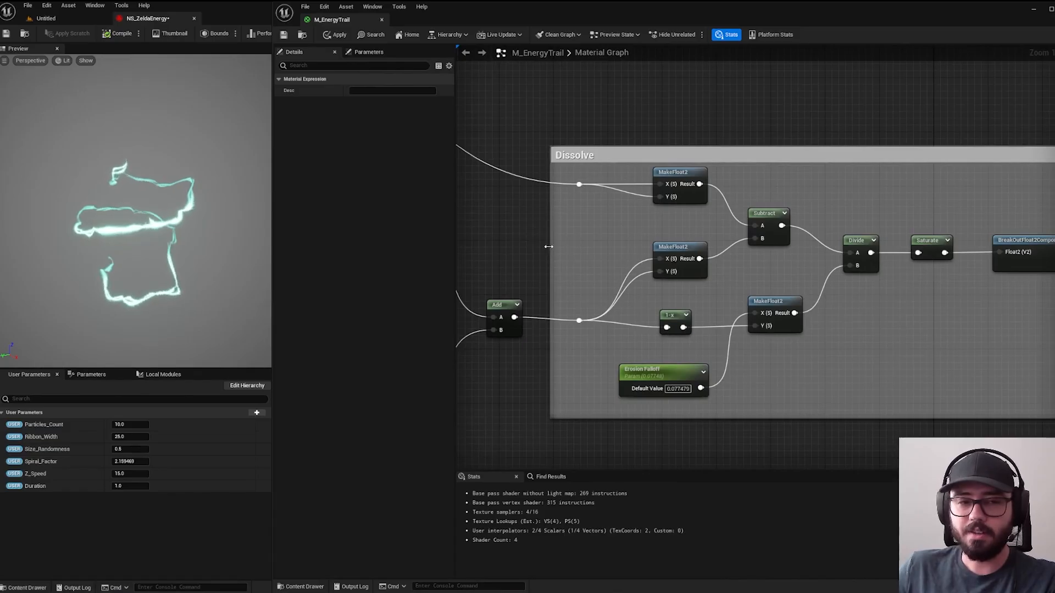
{"action": "right_click_drag", "start_coordinate": [503, 277], "coordinate": [645, 286]}
{"action": "right_click_drag", "start_coordinate": [791, 220], "coordinate": [699, 265]}
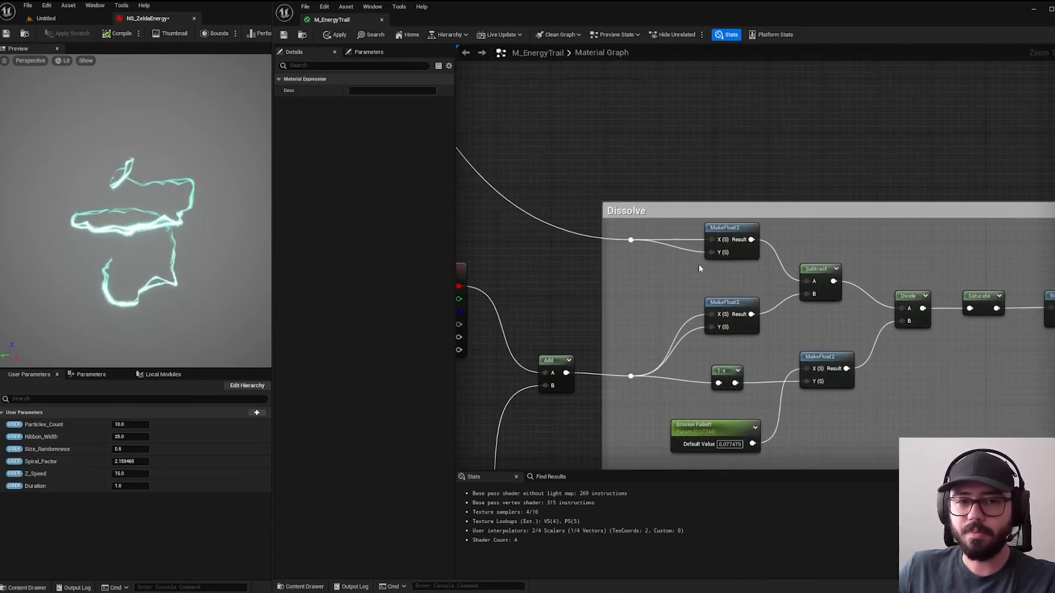
{"action": "scroll", "coordinate": [744, 245], "scroll_direction": "up", "scroll_amount": 1}
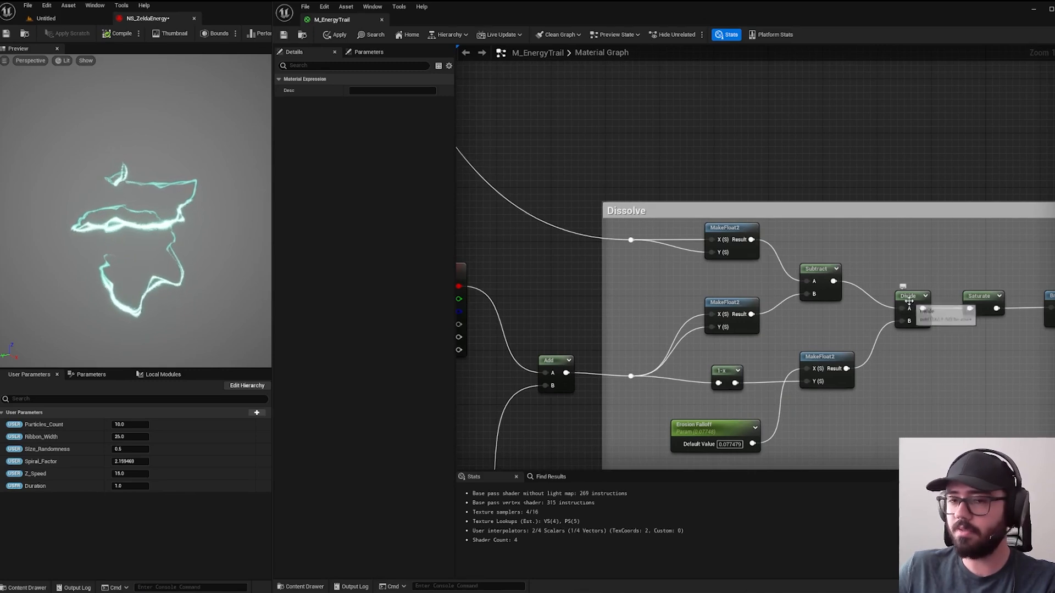
{"action": "right_click_drag", "start_coordinate": [883, 389], "coordinate": [890, 329]}
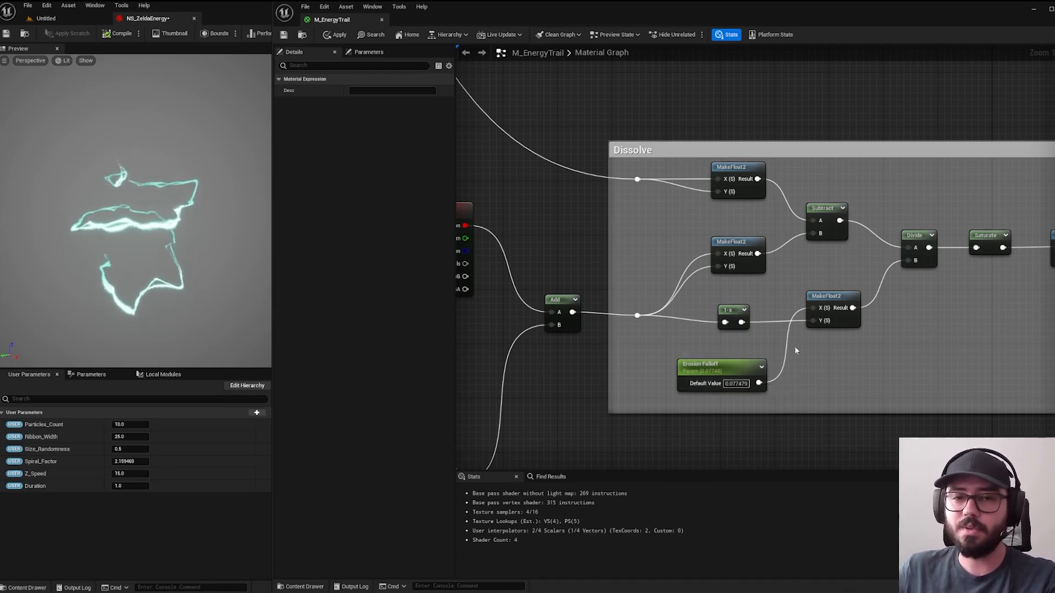
{"action": "right_click_drag", "start_coordinate": [967, 308], "coordinate": [812, 337]}
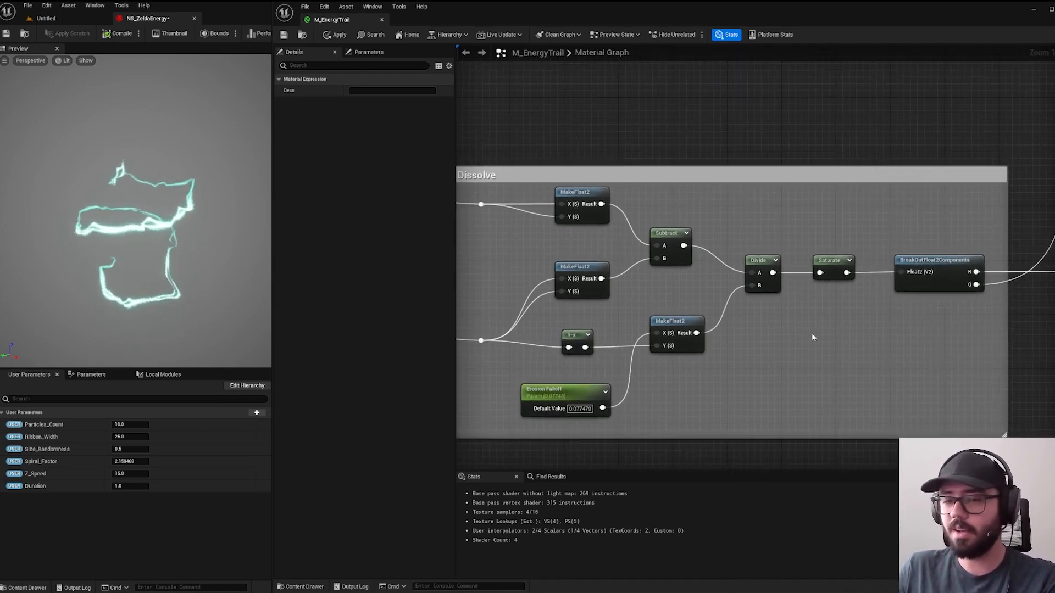
Trace the R output of BreakOutFloat2Components through the Particle Color alpha Multiply to the material's Opacity input.
{"action": "scroll", "coordinate": [862, 282], "scroll_direction": "down", "scroll_amount": 3}
{"action": "right_click_drag", "start_coordinate": [957, 296], "coordinate": [619, 253]}
{"action": "scroll", "coordinate": [659, 258], "scroll_direction": "up", "scroll_amount": 2}
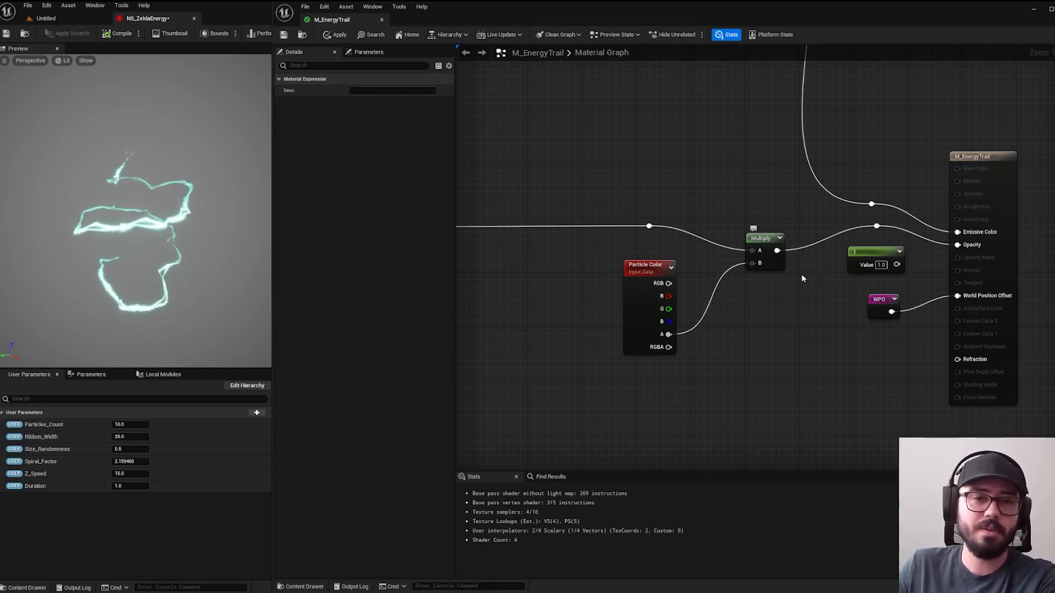
Return to the Dissolve group and review the paths from the Dynamic Parameter's Erosion output and Erosion Falloff.
{"action": "scroll", "coordinate": [957, 251], "scroll_direction": "down", "scroll_amount": 6}
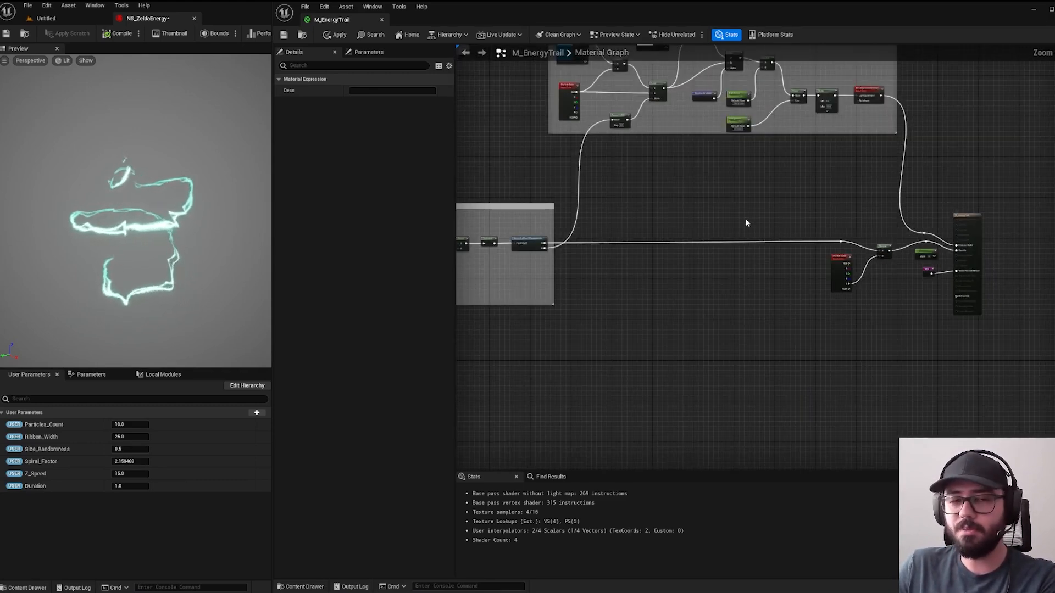
{"action": "right_click_drag", "start_coordinate": [745, 218], "coordinate": [941, 213]}
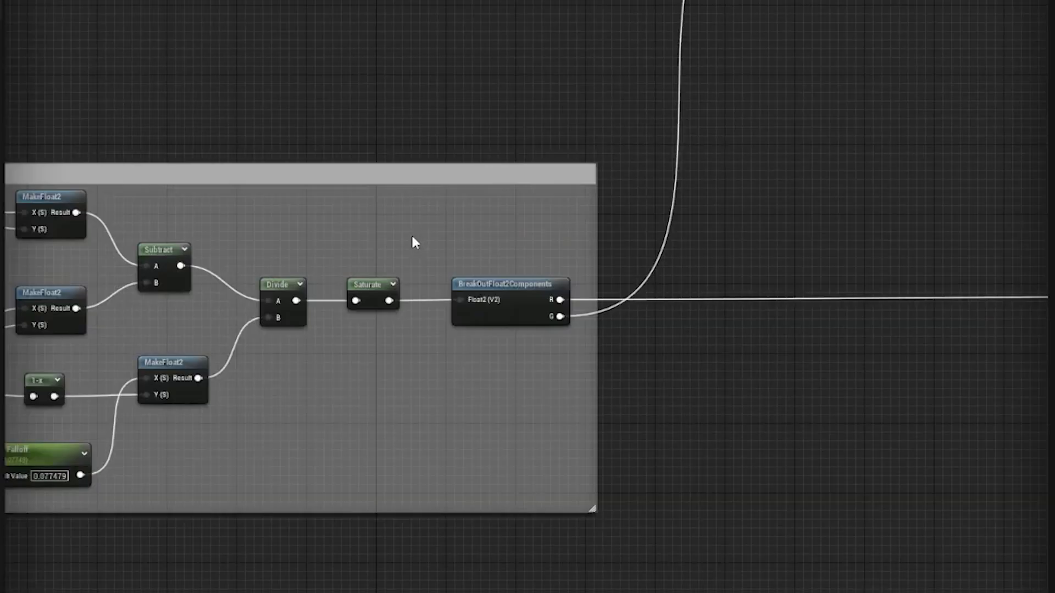
{"action": "scroll", "coordinate": [414, 236], "scroll_direction": "down", "scroll_amount": 2}
{"action": "right_click_drag", "start_coordinate": [354, 469], "coordinate": [600, 504]}
{"action": "scroll", "coordinate": [498, 374], "scroll_direction": "up", "scroll_amount": 4}
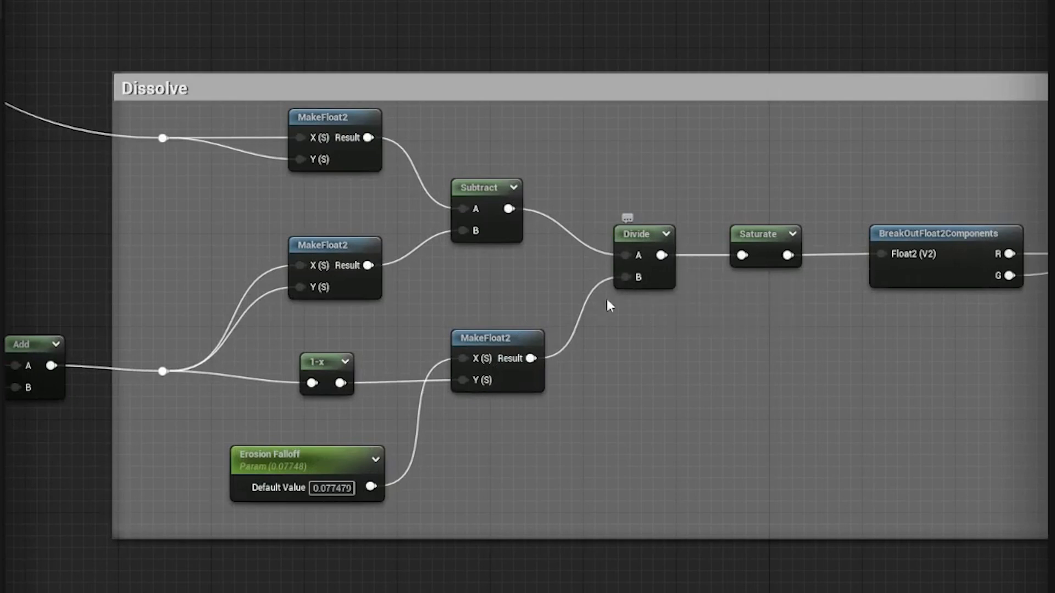
{"action": "right_click_drag", "start_coordinate": [616, 286], "coordinate": [727, 321]}
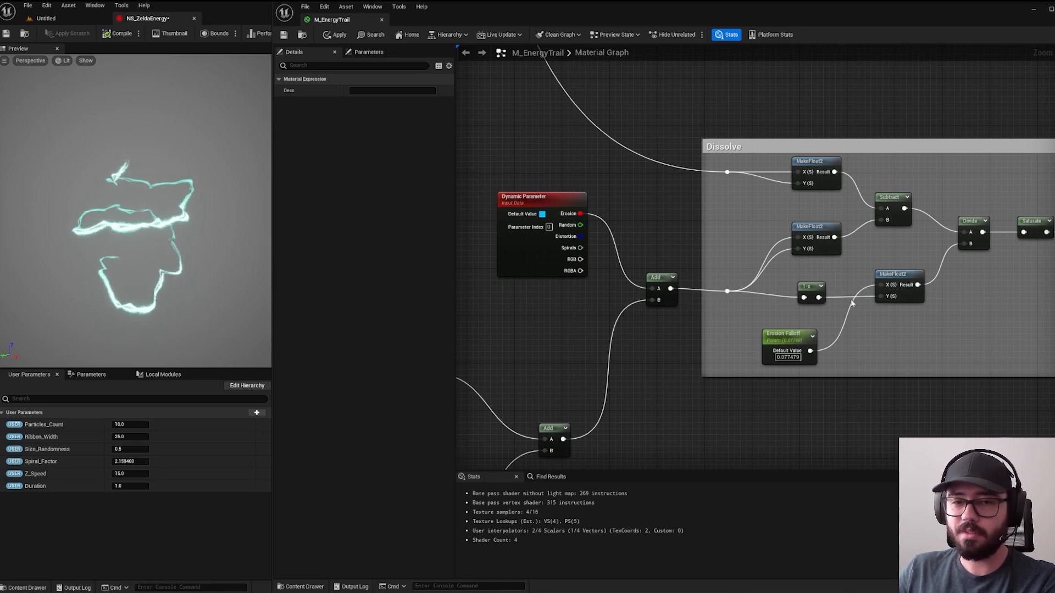
{"action": "right_click_drag", "start_coordinate": [880, 312], "coordinate": [738, 329]}
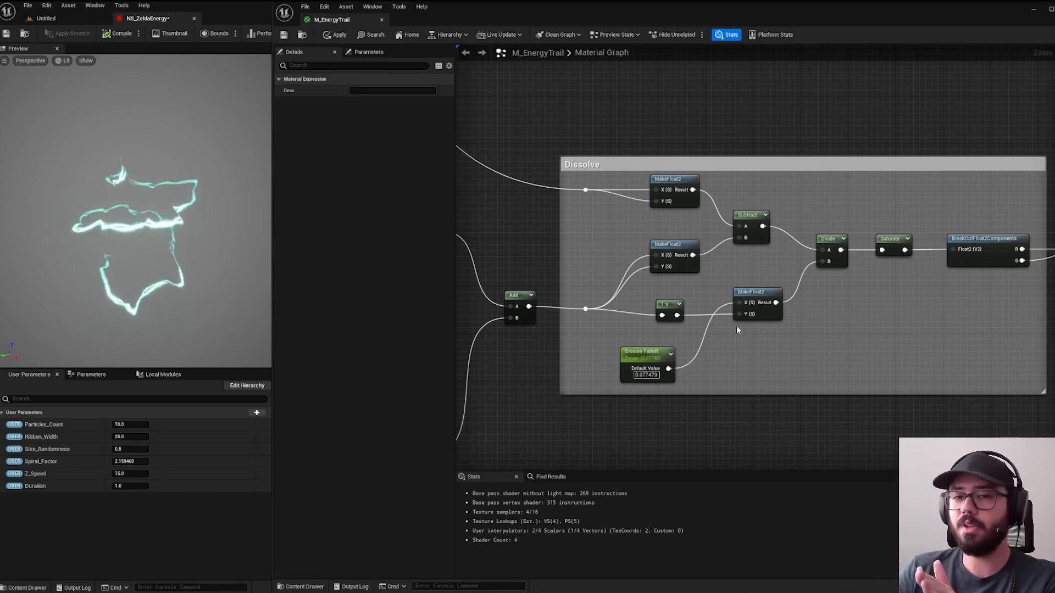
Examine the Dissolve result from Divide through Saturate, and where the R and G outputs of BreakOutFloat2Components lead.
{"action": "right_click_drag", "start_coordinate": [878, 292], "coordinate": [604, 304]}
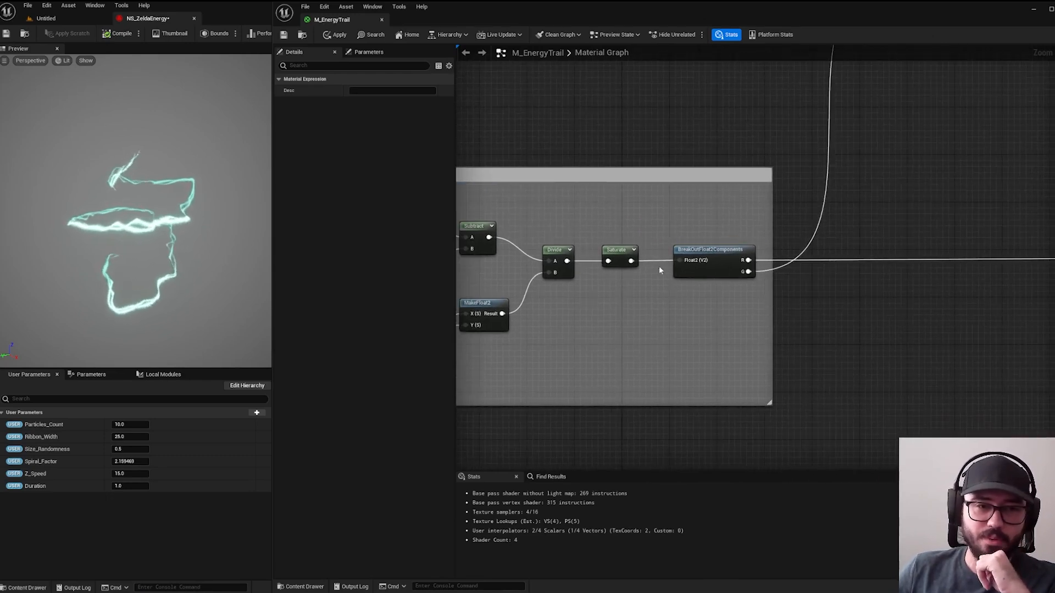
{"action": "right_click_drag", "start_coordinate": [658, 266], "coordinate": [798, 290]}
{"action": "scroll", "coordinate": [857, 276], "scroll_direction": "up", "scroll_amount": 1}
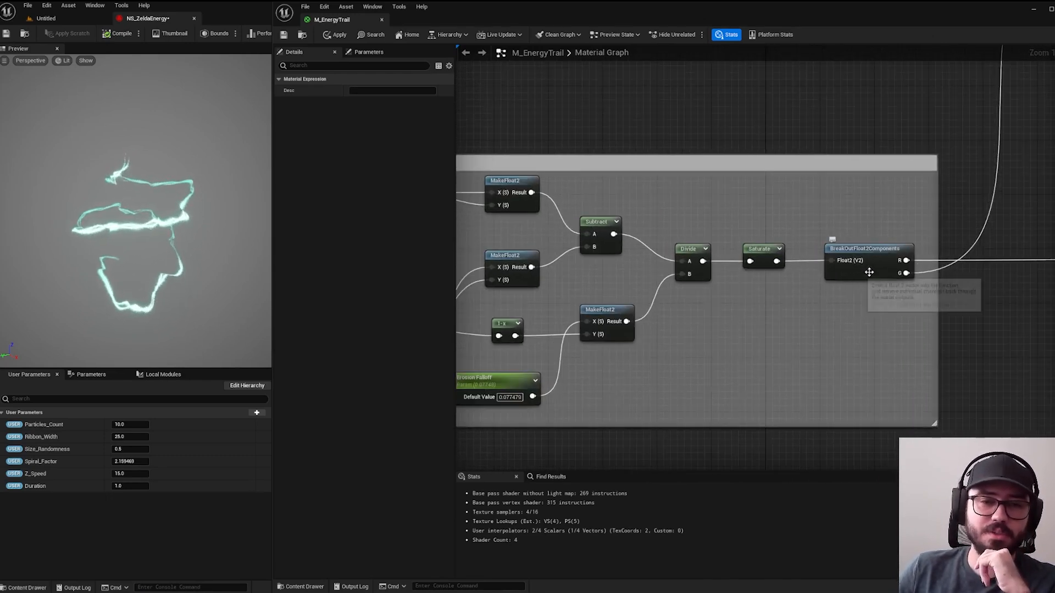
{"action": "right_click_drag", "start_coordinate": [916, 318], "coordinate": [731, 328]}
{"action": "scroll", "coordinate": [727, 269], "scroll_direction": "down", "scroll_amount": 2}
{"action": "right_click_drag", "start_coordinate": [925, 276], "coordinate": [572, 328]}
{"action": "scroll", "coordinate": [745, 326], "scroll_direction": "down", "scroll_amount": 2}
{"action": "scroll", "coordinate": [650, 353], "scroll_direction": "up", "scroll_amount": 5}
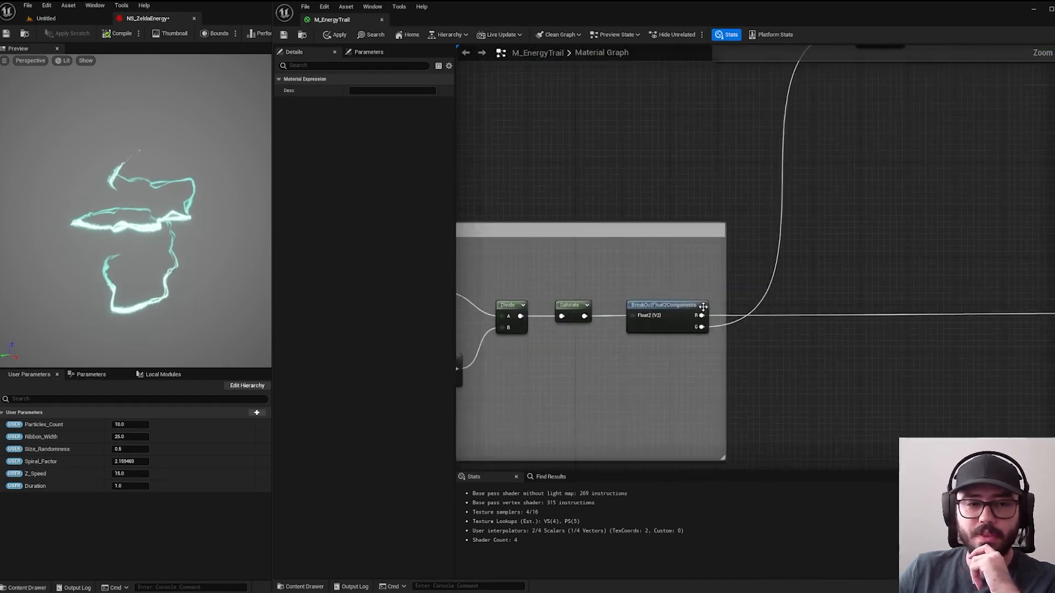
{"action": "right_click_drag", "start_coordinate": [695, 325], "coordinate": [923, 300]}
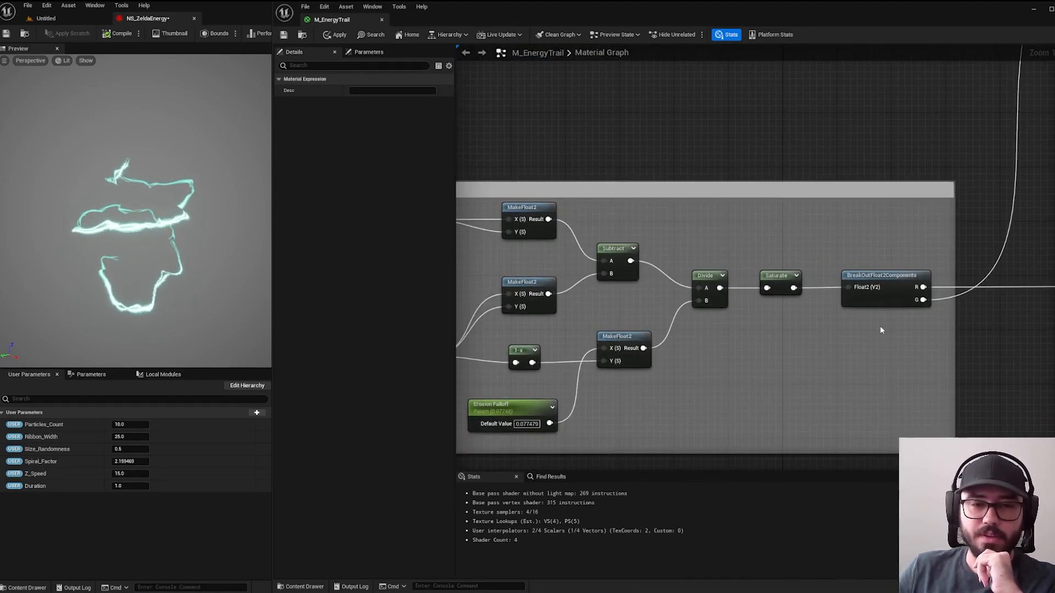
{"action": "right_click_drag", "start_coordinate": [845, 344], "coordinate": [696, 418]}
{"action": "scroll", "coordinate": [923, 324], "scroll_direction": "down", "scroll_amount": 2}
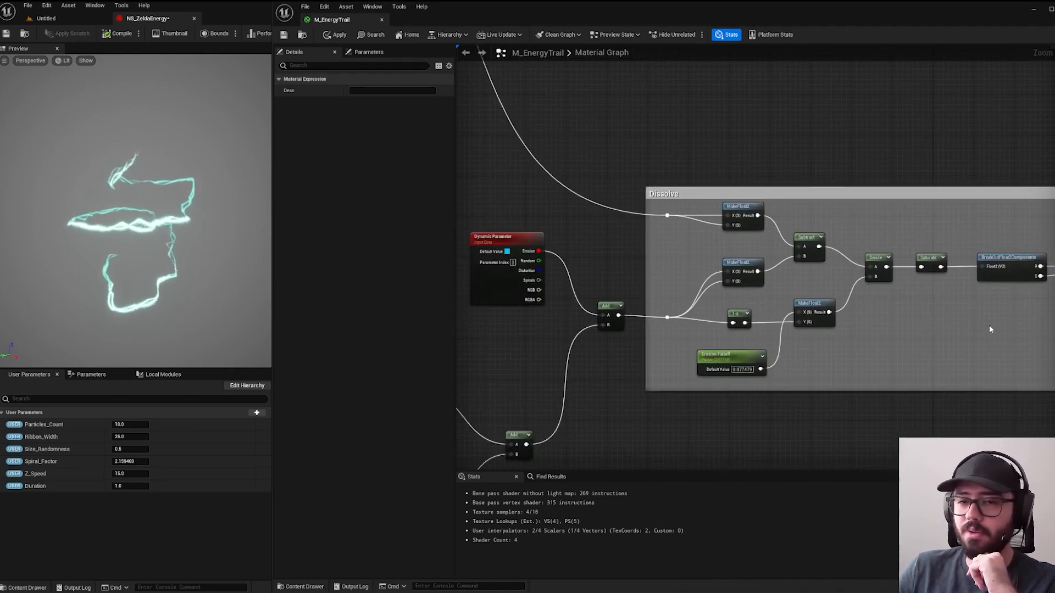
Follow the G output of BreakOutFloat2Components to the Colors group and inspect the group's overall layout.
{"action": "scroll", "coordinate": [829, 311], "scroll_direction": "down", "scroll_amount": 3}
{"action": "right_click_drag", "start_coordinate": [938, 198], "coordinate": [697, 266]}
{"action": "scroll", "coordinate": [672, 269], "scroll_direction": "up", "scroll_amount": 2}
{"action": "scroll", "coordinate": [669, 275], "scroll_direction": "down", "scroll_amount": 1}
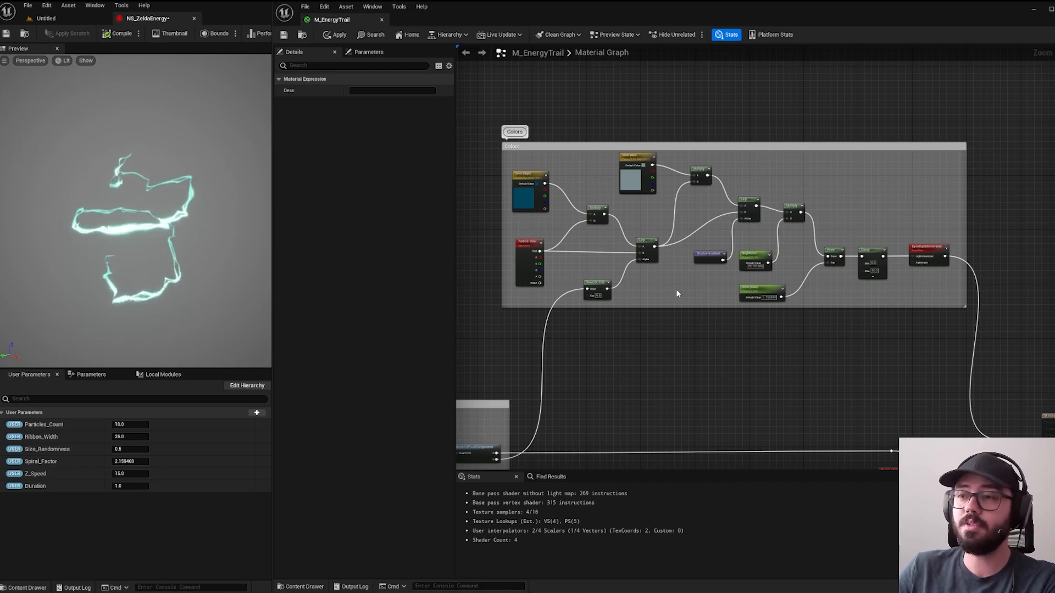
Examine how Color Edges, Particle Color and the Power node feed the first Lerp in the Colors group.
{"action": "scroll", "coordinate": [563, 272], "scroll_direction": "up", "scroll_amount": 3}
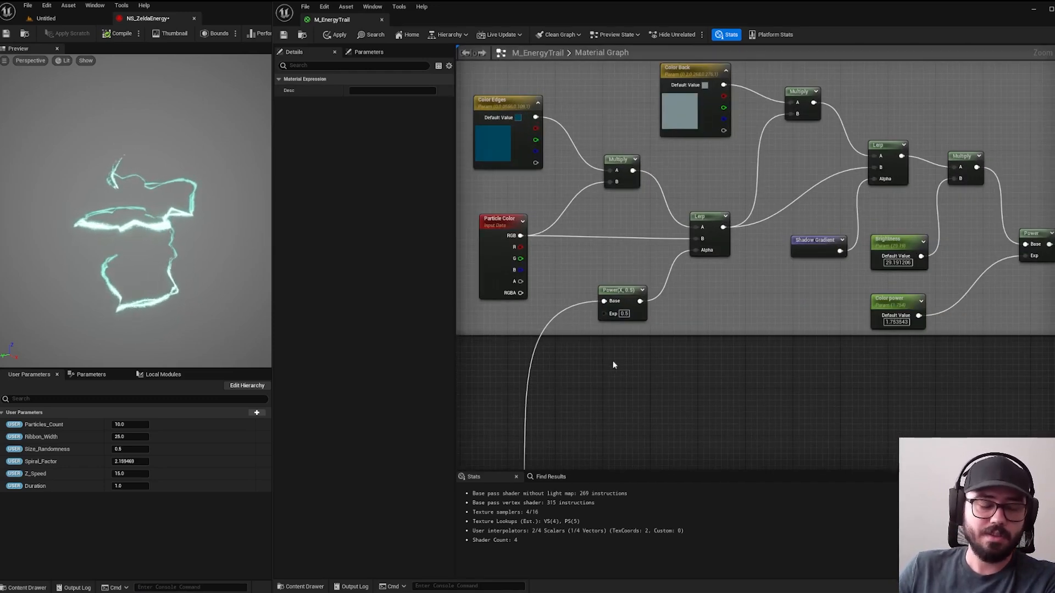
{"action": "right_click_drag", "start_coordinate": [612, 363], "coordinate": [637, 357]}
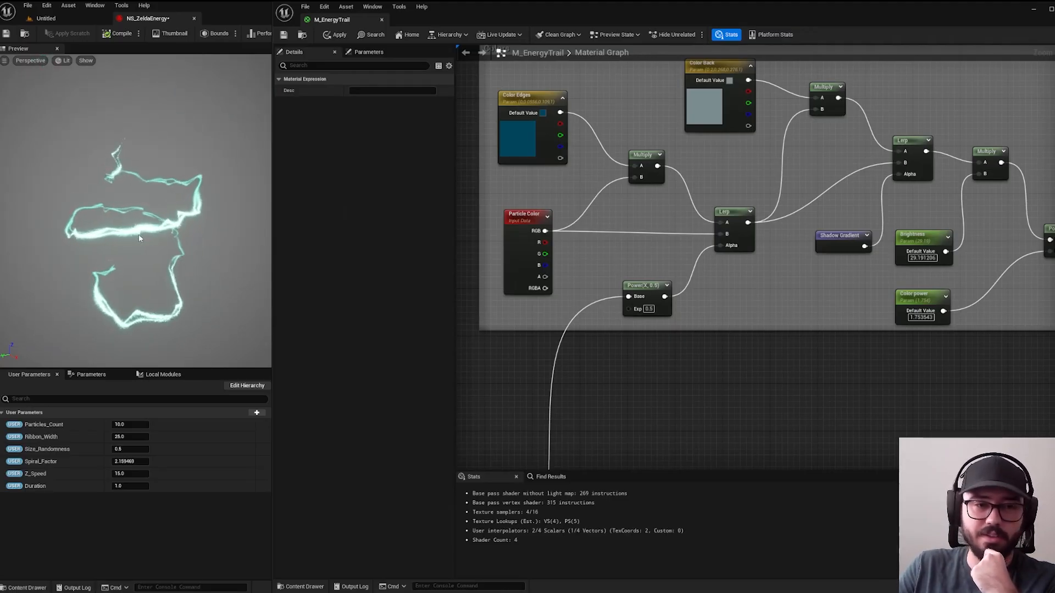
{"action": "right_click_drag", "start_coordinate": [789, 267], "coordinate": [679, 344]}
Try a more saturated blue as the Color Back parameter's default color and discard the change.
{"action": "left_click", "coordinate": [594, 139]}
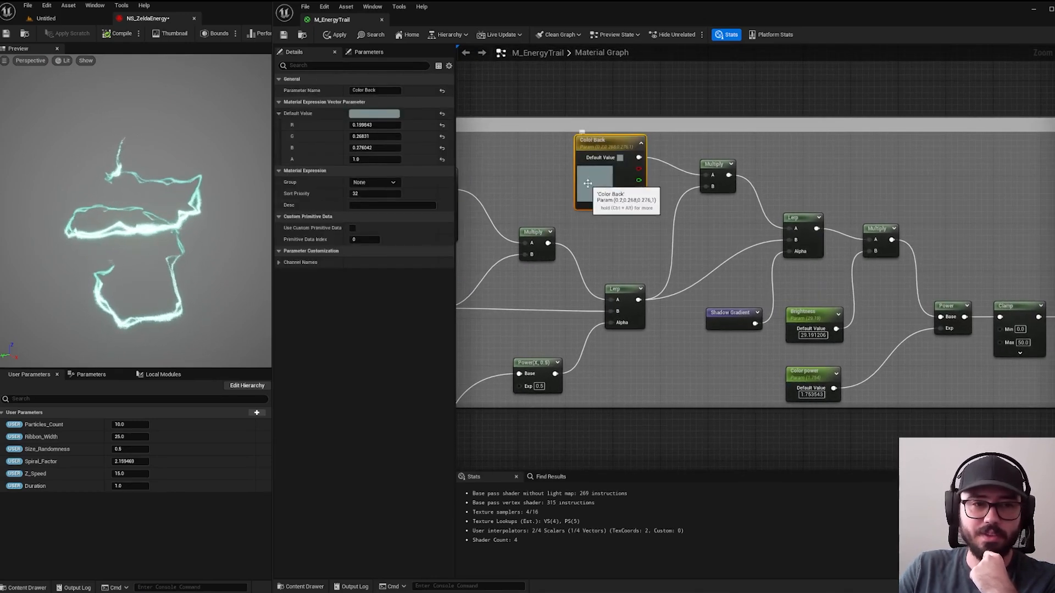
{"action": "left_click", "coordinate": [368, 113]}
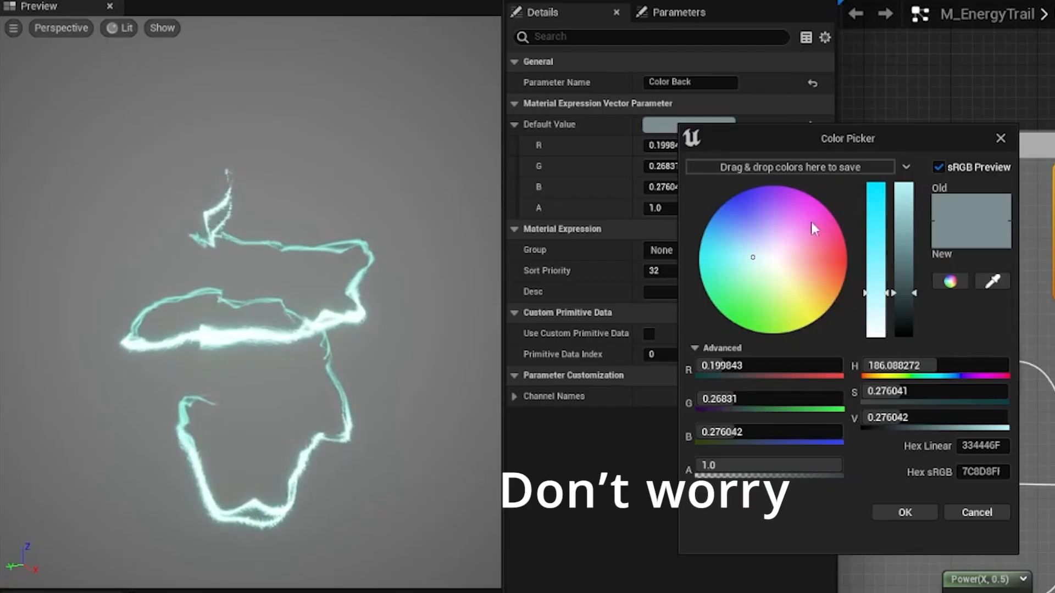
{"action": "left_click_drag", "start_coordinate": [441, 167], "coordinate": [429, 174]}
{"action": "mouse_move", "coordinate": [783, 249]}
{"action": "left_mouse_down"}
{"action": "mouse_move", "coordinate": [687, 222]}
{"action": "mouse_move", "coordinate": [806, 189]}
{"action": "mouse_move", "coordinate": [745, 342]}
{"action": "mouse_move", "coordinate": [734, 242]}
{"action": "mouse_move", "coordinate": [718, 242]}
{"action": "left_mouse_up"}
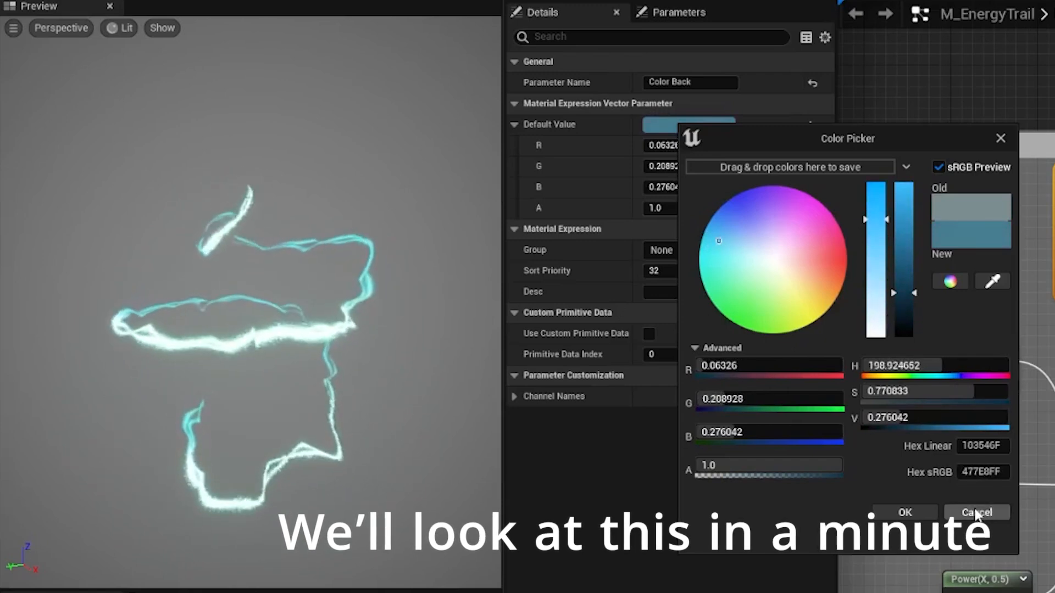
{"action": "left_click", "coordinate": [973, 513]}
Examine the end of the Colors group from Brightness and Color power through Power and Clamp to EyeAdaptationInverse.
{"action": "right_click_drag", "start_coordinate": [812, 300], "coordinate": [649, 292]}
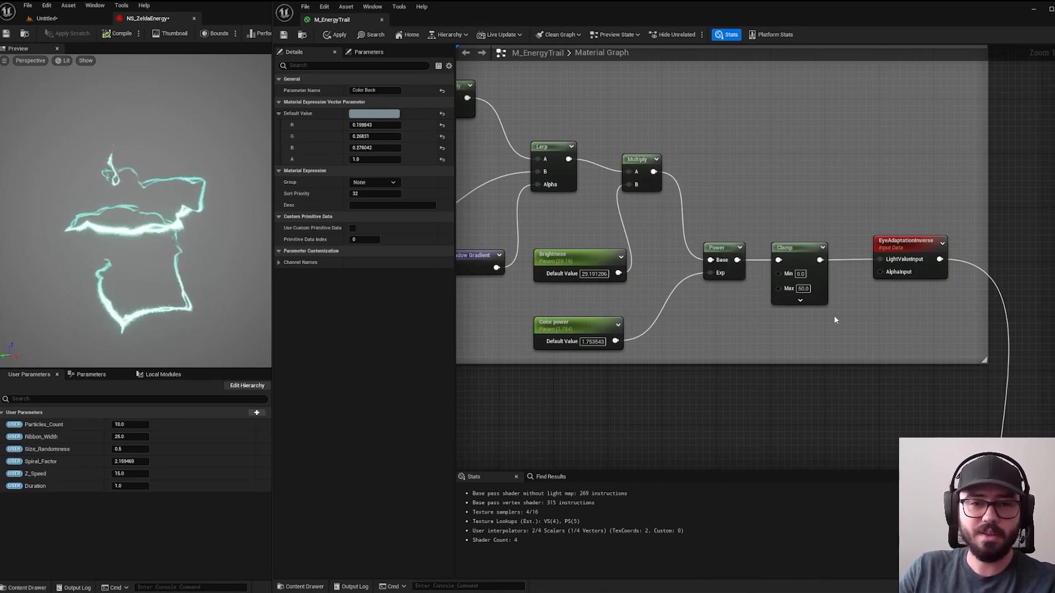
{"action": "scroll", "coordinate": [835, 315], "scroll_direction": "down", "scroll_amount": 3}
{"action": "scroll", "coordinate": [776, 248], "scroll_direction": "up", "scroll_amount": 2}
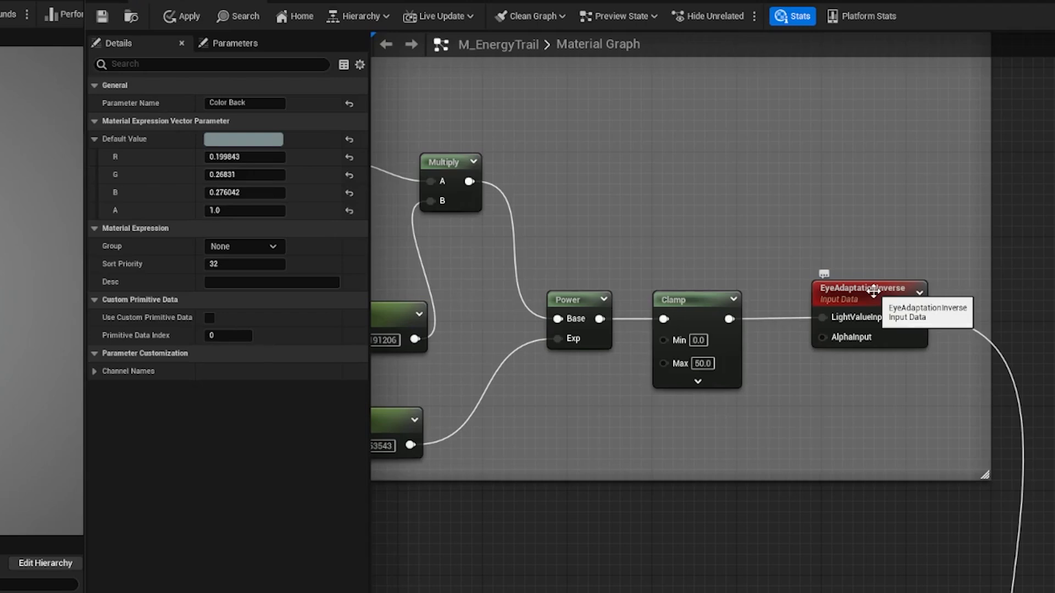
{"action": "scroll", "coordinate": [728, 490], "scroll_direction": "down", "scroll_amount": 1}
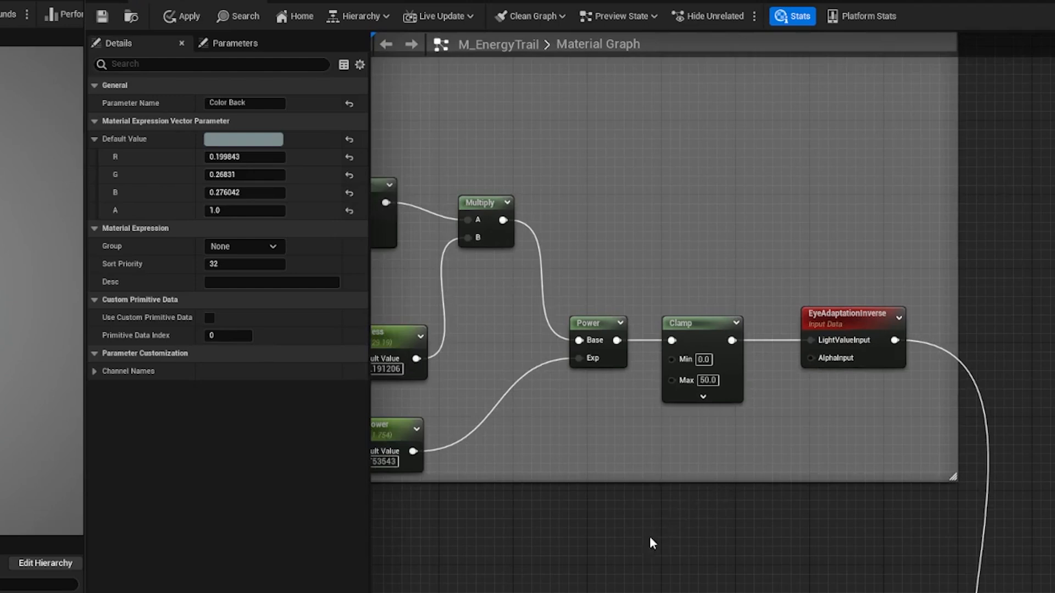
Try wiring the Clamp output directly to the material's Emissive Color path, bypassing EyeAdaptationInverse.
{"action": "right_click_drag", "start_coordinate": [650, 542], "coordinate": [739, 497]}
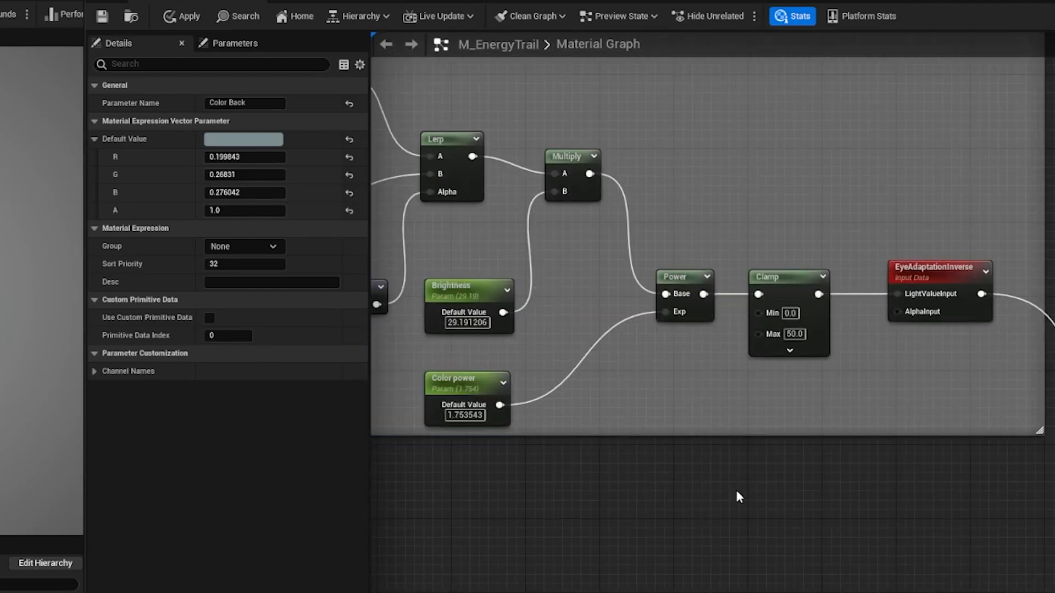
{"action": "scroll", "coordinate": [813, 446], "scroll_direction": "down", "scroll_amount": 3}
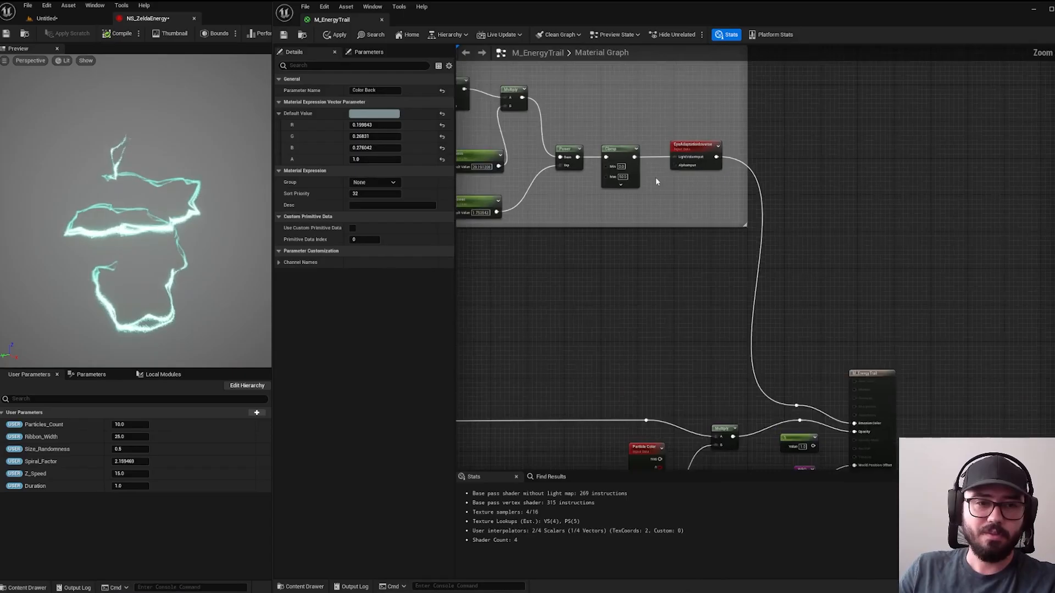
{"action": "left_click_drag", "start_coordinate": [633, 155], "coordinate": [813, 434]}
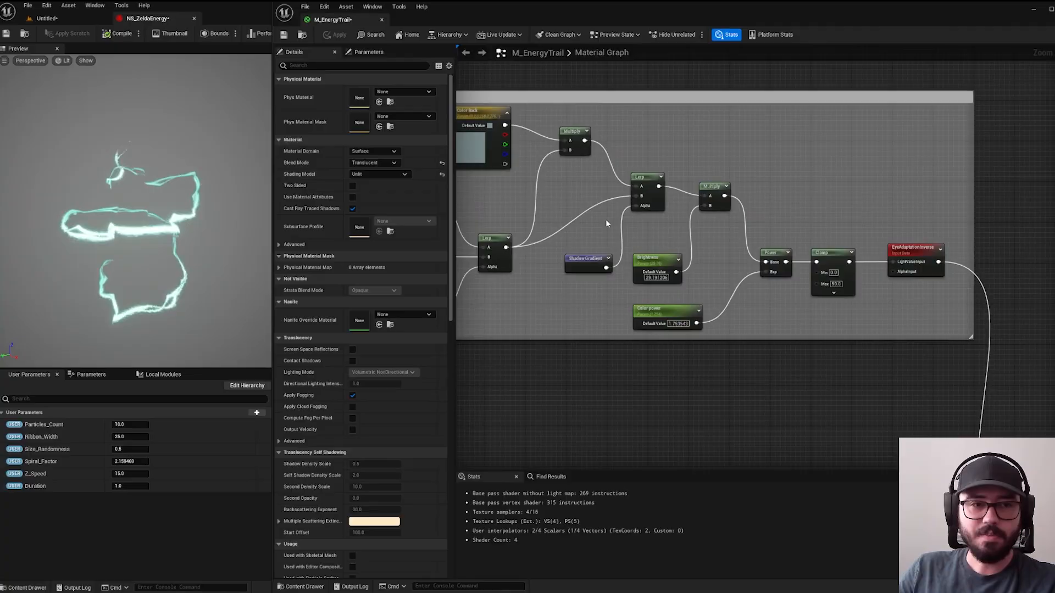
Go to the Finding Back and Front Trails group and examine how Actor Position and Absolute World Position pass through TransformPosition.
{"action": "scroll", "coordinate": [586, 243], "scroll_direction": "up", "scroll_amount": 1}
{"action": "scroll", "coordinate": [554, 132], "scroll_direction": "up", "scroll_amount": 1}
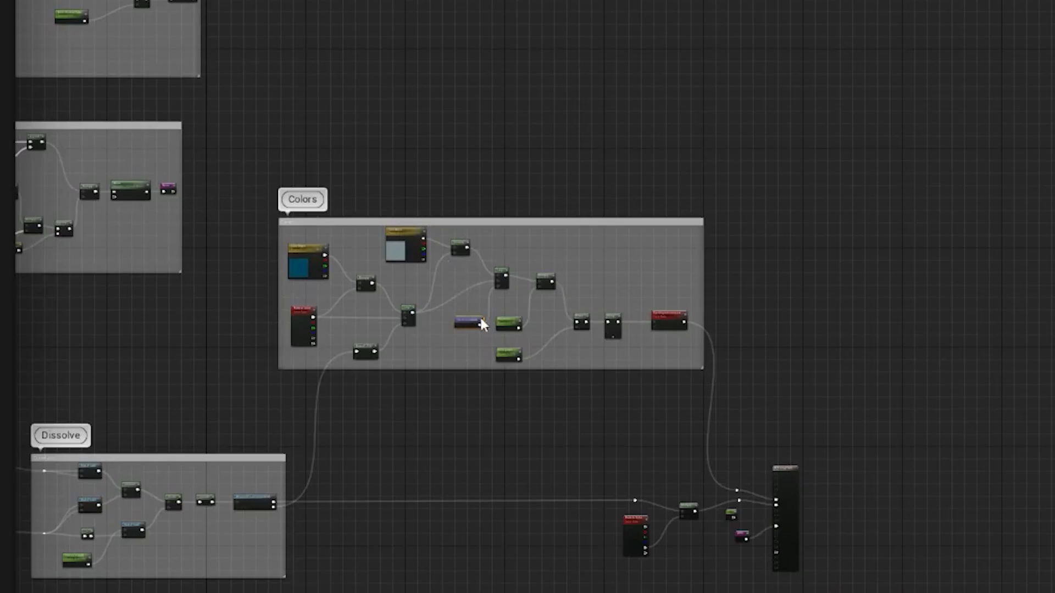
{"action": "right_click_drag", "start_coordinate": [345, 116], "coordinate": [670, 255]}
{"action": "scroll", "coordinate": [283, 101], "scroll_direction": "up", "scroll_amount": 2}
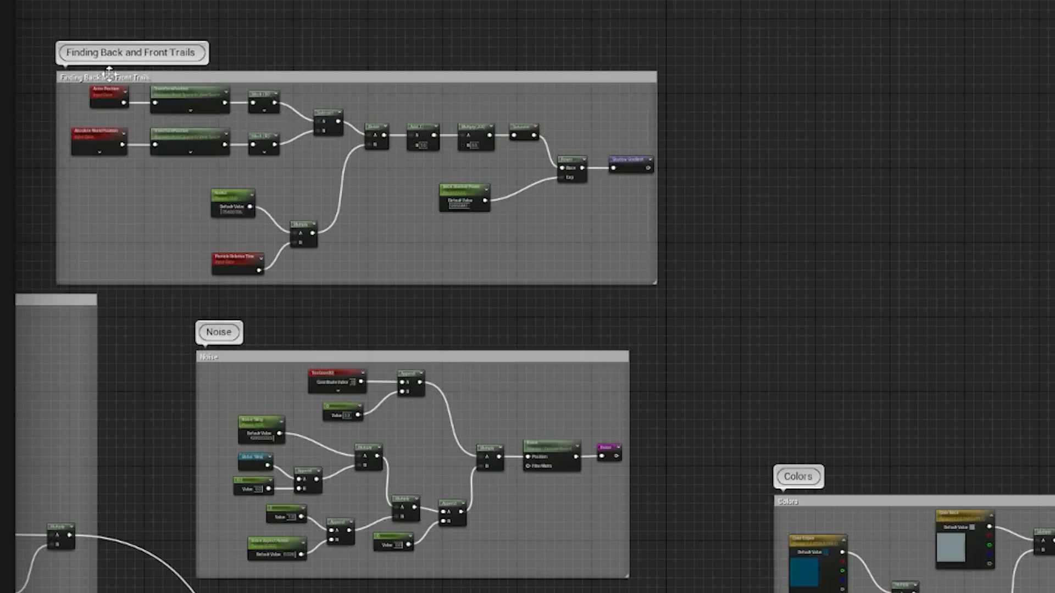
{"action": "scroll", "coordinate": [116, 96], "scroll_direction": "up", "scroll_amount": 2}
{"action": "scroll", "coordinate": [149, 139], "scroll_direction": "up", "scroll_amount": 2}
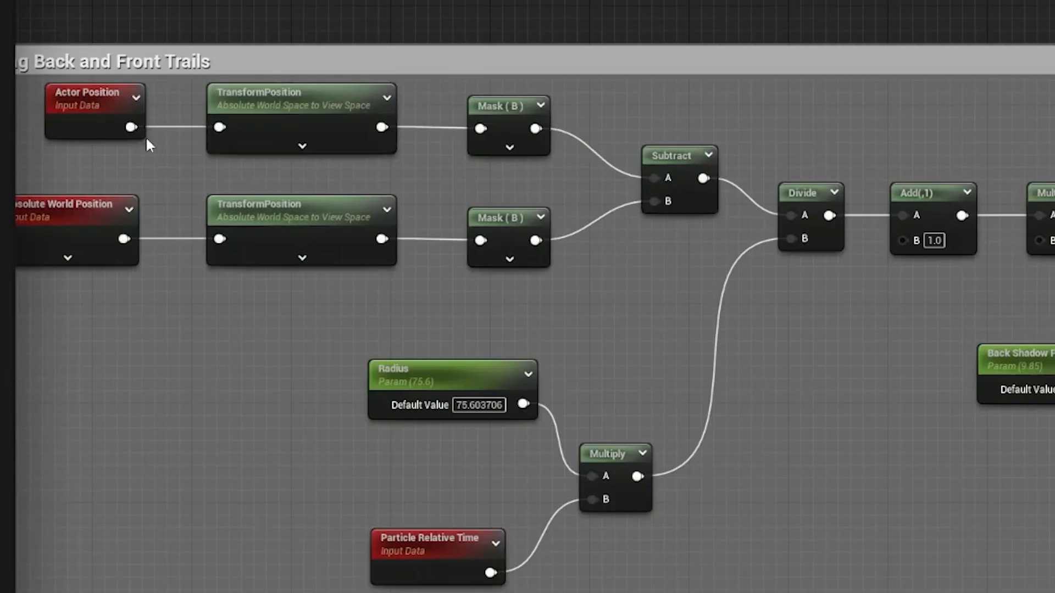
{"action": "right_click_drag", "start_coordinate": [163, 280], "coordinate": [299, 296]}
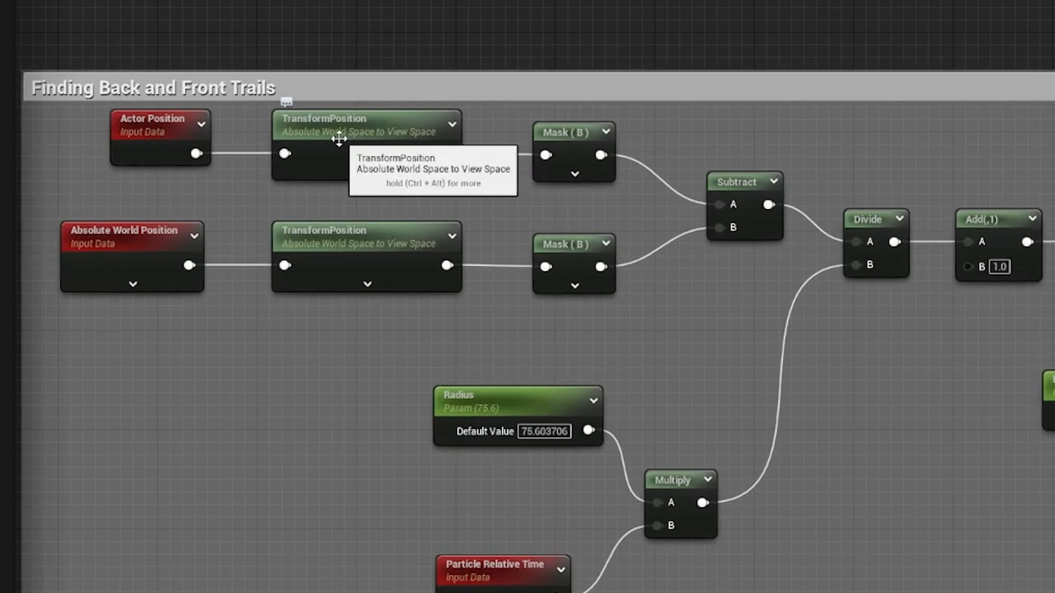
Inspect the Mask (B) node and how Radius multiplied by Particle Relative Time divides the subtracted positions.
{"action": "left_click", "coordinate": [583, 134]}
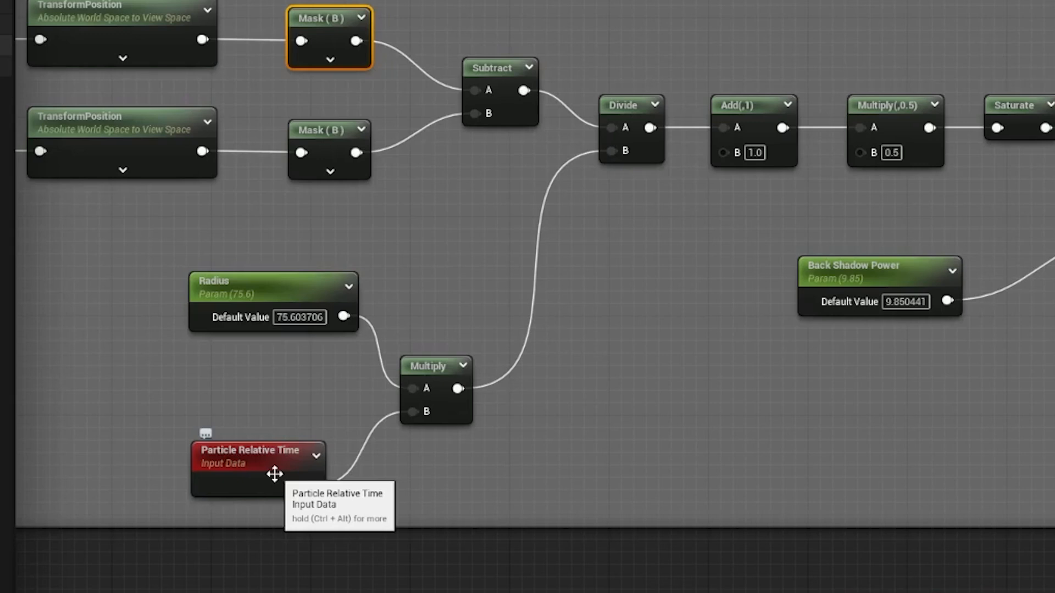
{"action": "left_click", "coordinate": [287, 289]}
{"action": "mouse_move", "coordinate": [520, 176]}
{"action": "right_mouse_down"}
{"action": "mouse_move", "coordinate": [431, 265]}
{"action": "mouse_move", "coordinate": [524, 156]}
{"action": "right_mouse_up"}
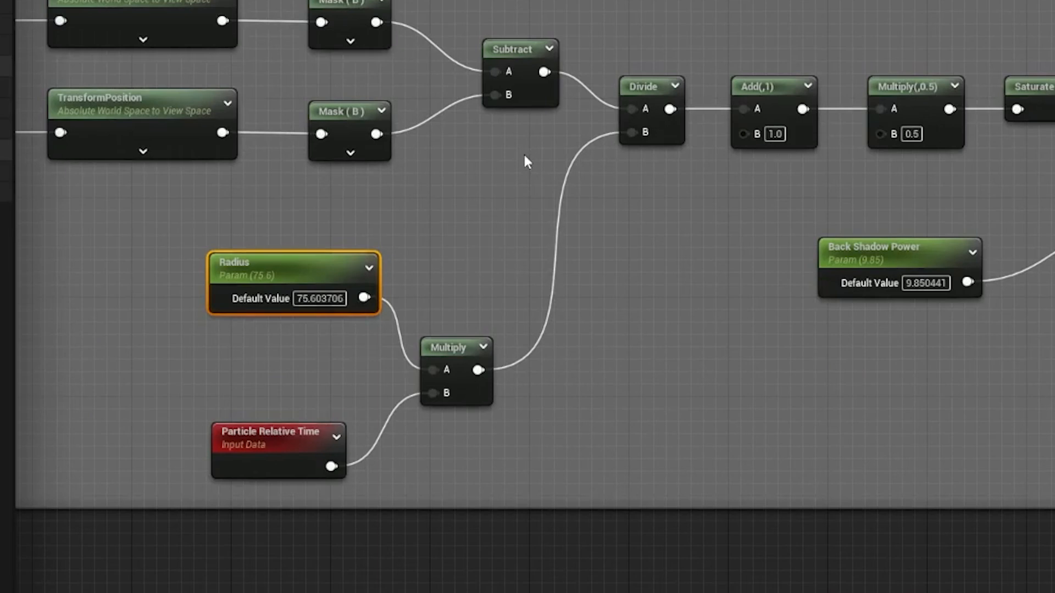
Review the Add, Multiply and Saturate chain, and move the Back Shadow Power parameter closer to the Power node.
{"action": "right_click_drag", "start_coordinate": [698, 175], "coordinate": [356, 213]}
{"action": "left_click_drag", "start_coordinate": [376, 104], "coordinate": [572, 199]}
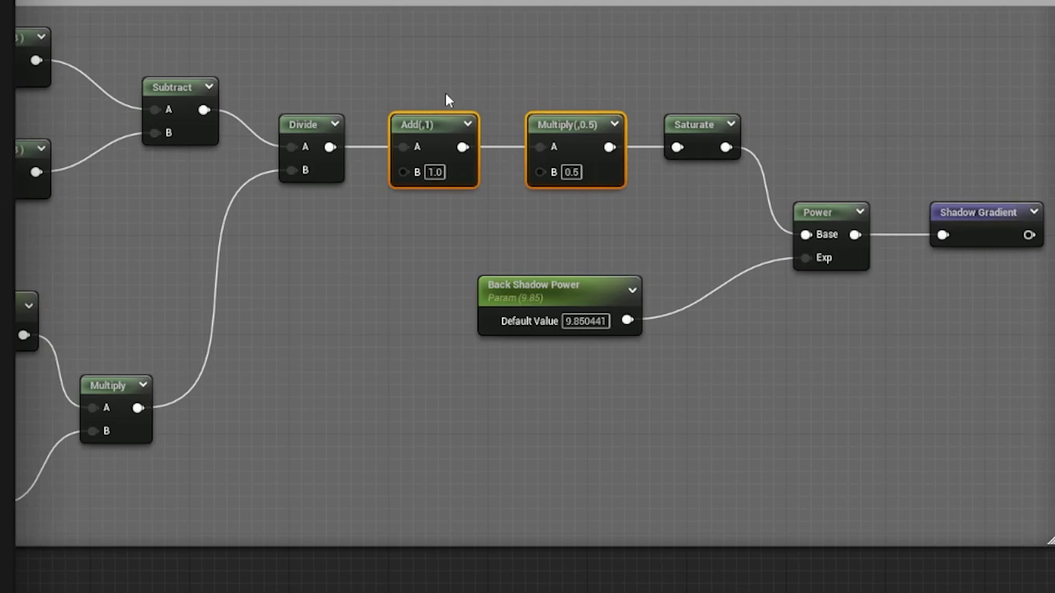
{"action": "left_click", "coordinate": [700, 146]}
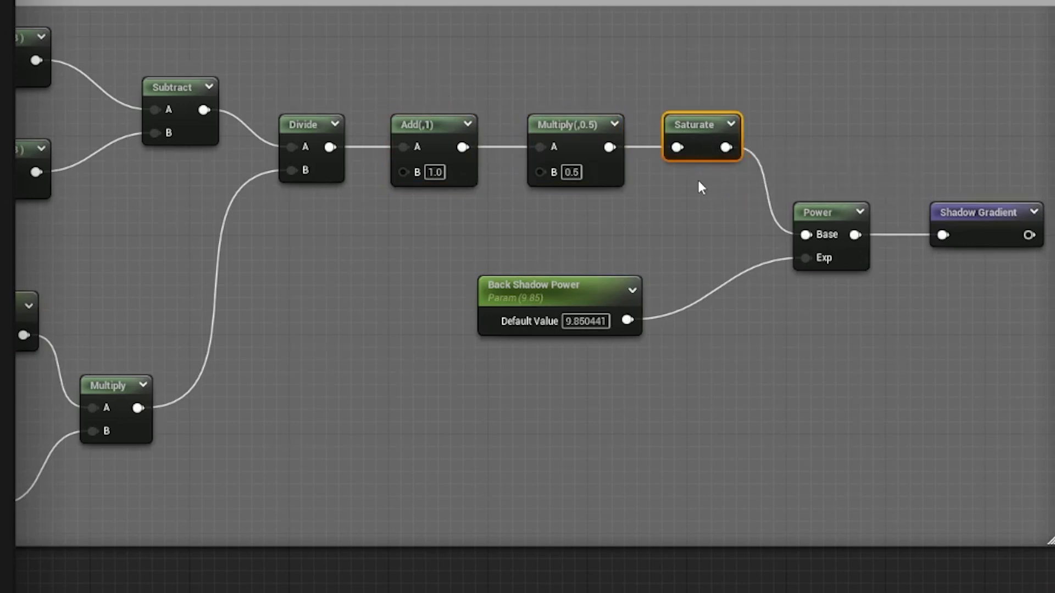
{"action": "left_click_drag", "start_coordinate": [570, 293], "coordinate": [640, 266]}
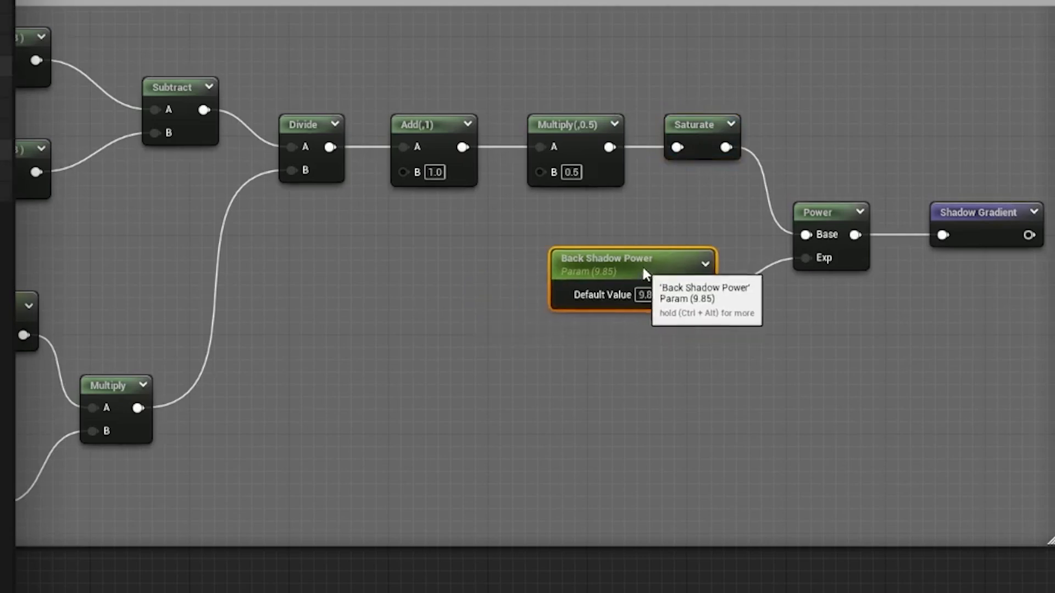
Preview the Shadow Gradient by wiring a new usage of it to Emissive Color and the constant 1 to Opacity.
{"action": "scroll", "coordinate": [662, 359], "scroll_direction": "down", "scroll_amount": 3}
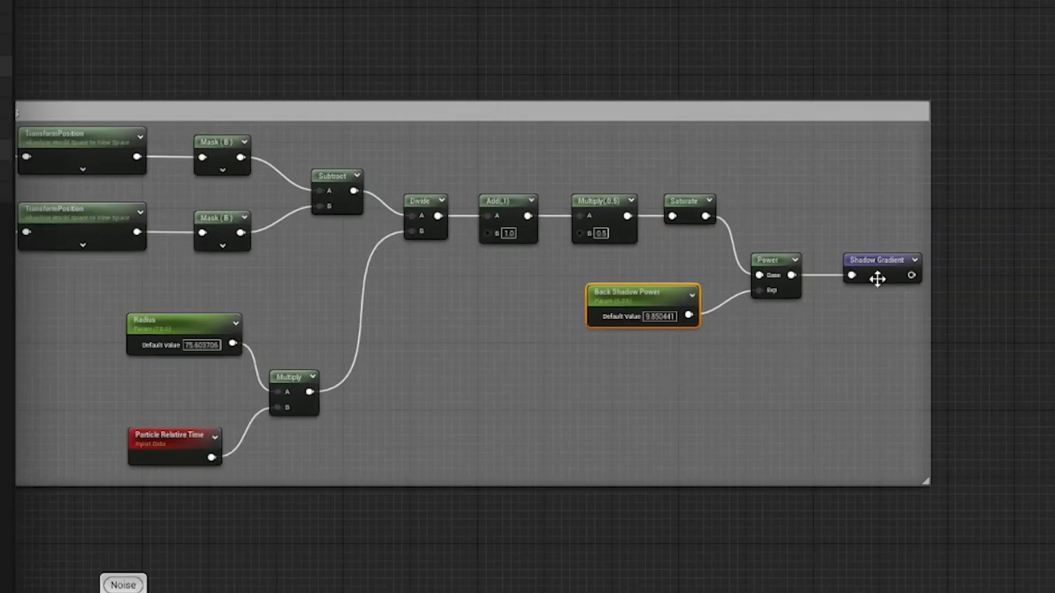
{"action": "scroll", "coordinate": [869, 363], "scroll_direction": "down", "scroll_amount": 2}
{"action": "right_click_drag", "start_coordinate": [1012, 388], "coordinate": [532, 135]}
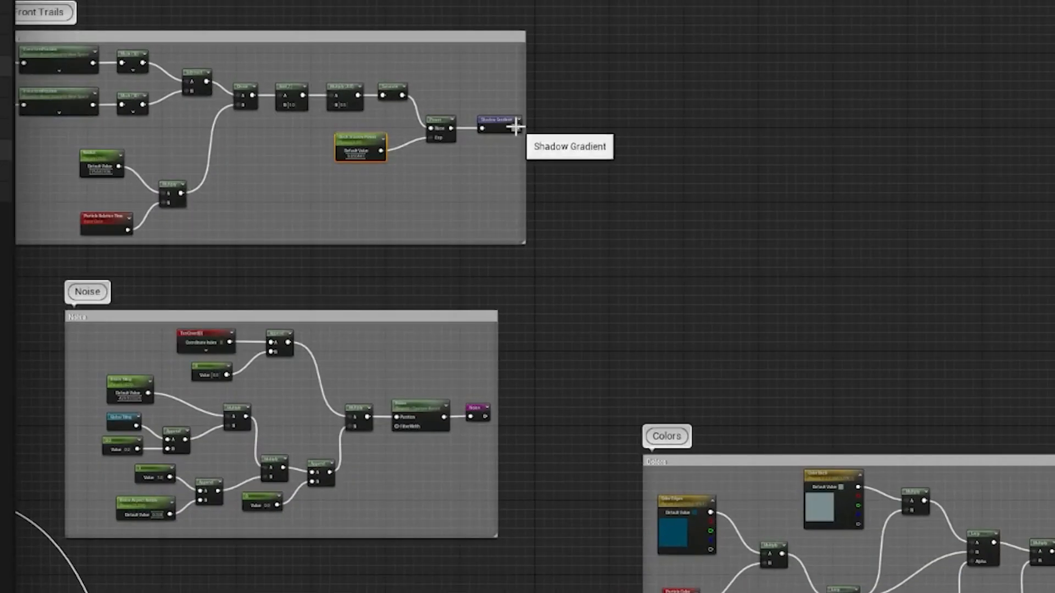
{"action": "right_click_drag", "start_coordinate": [989, 445], "coordinate": [423, 138]}
{"action": "scroll", "coordinate": [679, 175], "scroll_direction": "down", "scroll_amount": 2}
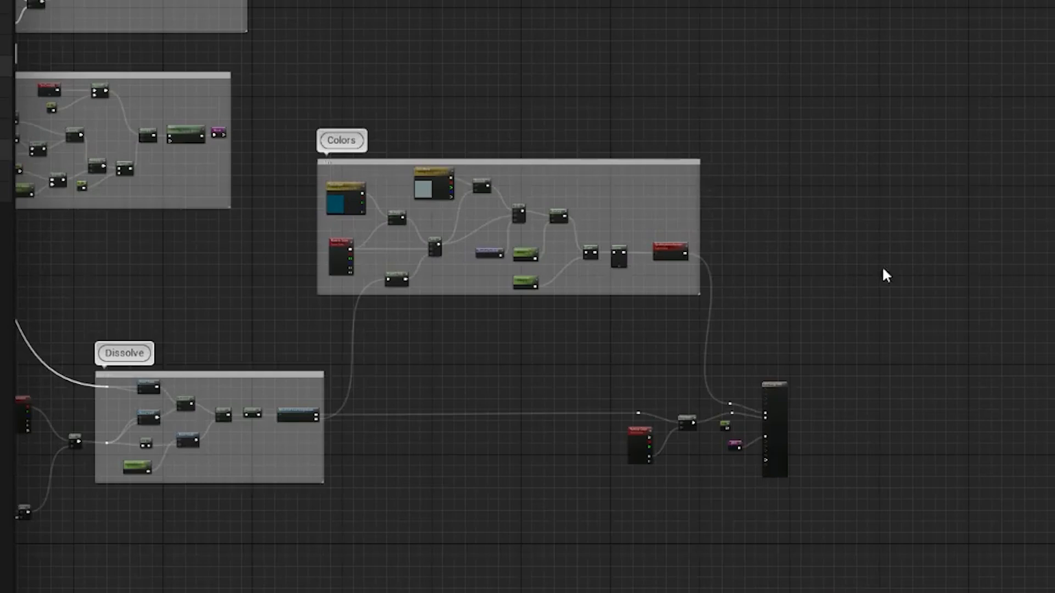
{"action": "scroll", "coordinate": [814, 307], "scroll_direction": "up", "scroll_amount": 5}
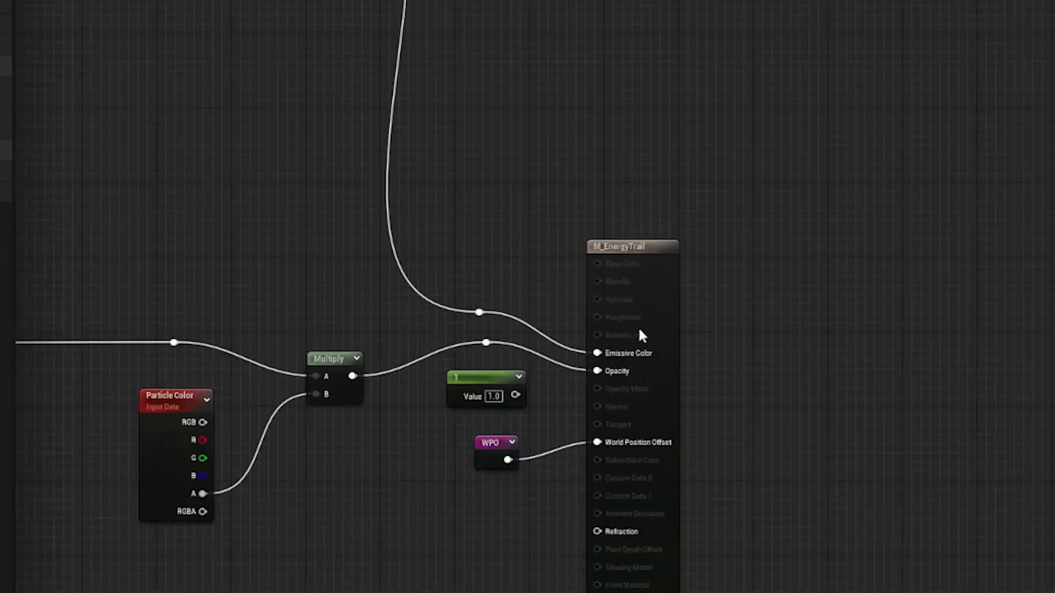
{"action": "scroll", "coordinate": [463, 276], "scroll_direction": "up", "scroll_amount": 2}
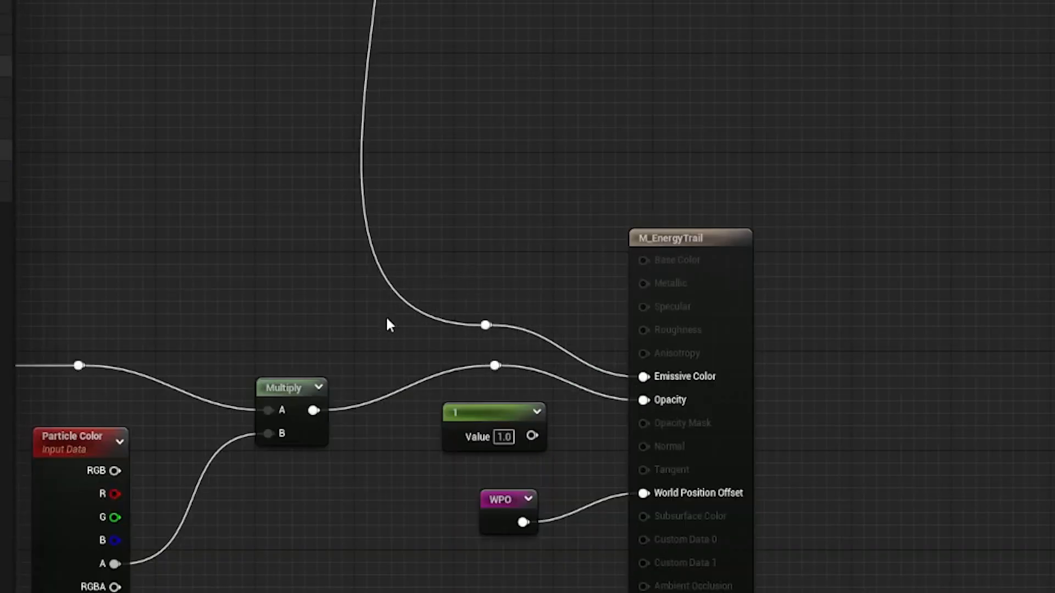
{"action": "right_click", "coordinate": [423, 242]}
{"action": "left_click", "coordinate": [434, 268]}
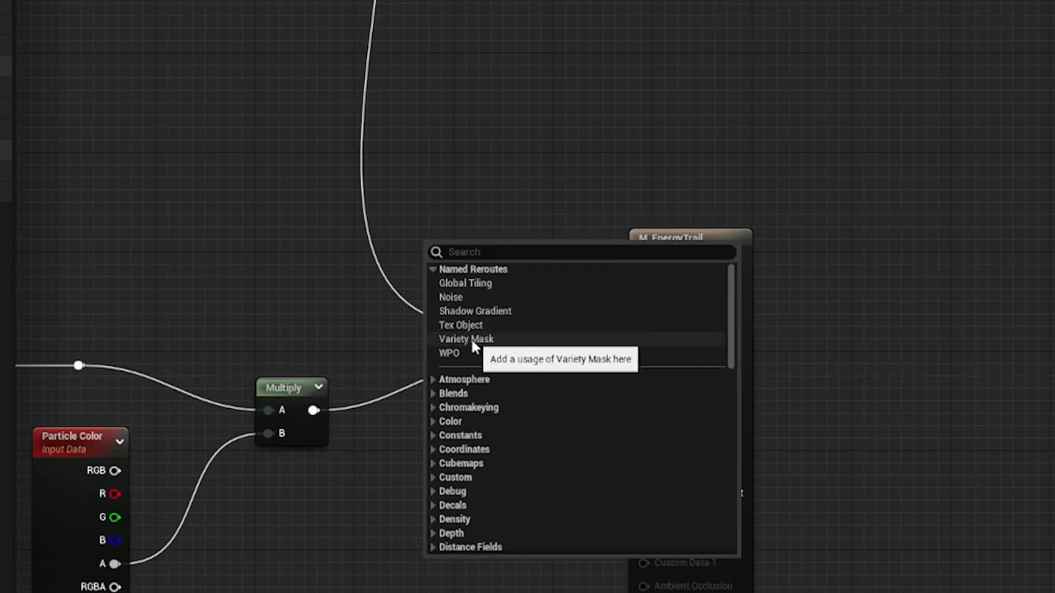
{"action": "left_click", "coordinate": [475, 311]}
{"action": "left_click_drag", "start_coordinate": [490, 261], "coordinate": [485, 325]}
{"action": "left_click_drag", "start_coordinate": [531, 436], "coordinate": [652, 401]}
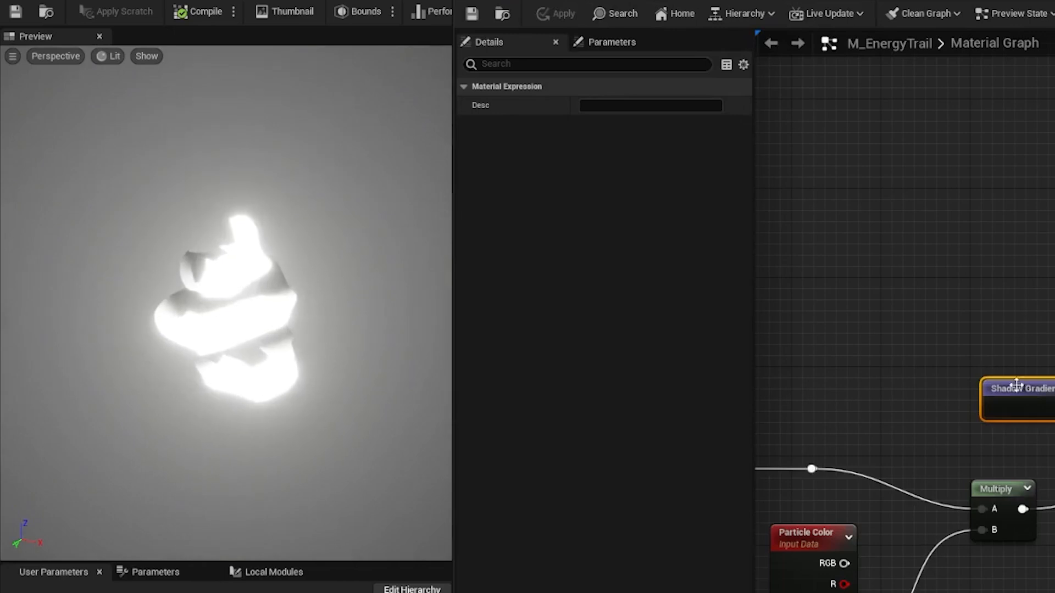
Examine the Distortions group's layout from Global Tiling through the two Texture Samples to the final Multiply.
{"action": "scroll", "coordinate": [894, 303], "scroll_direction": "down", "scroll_amount": 2}
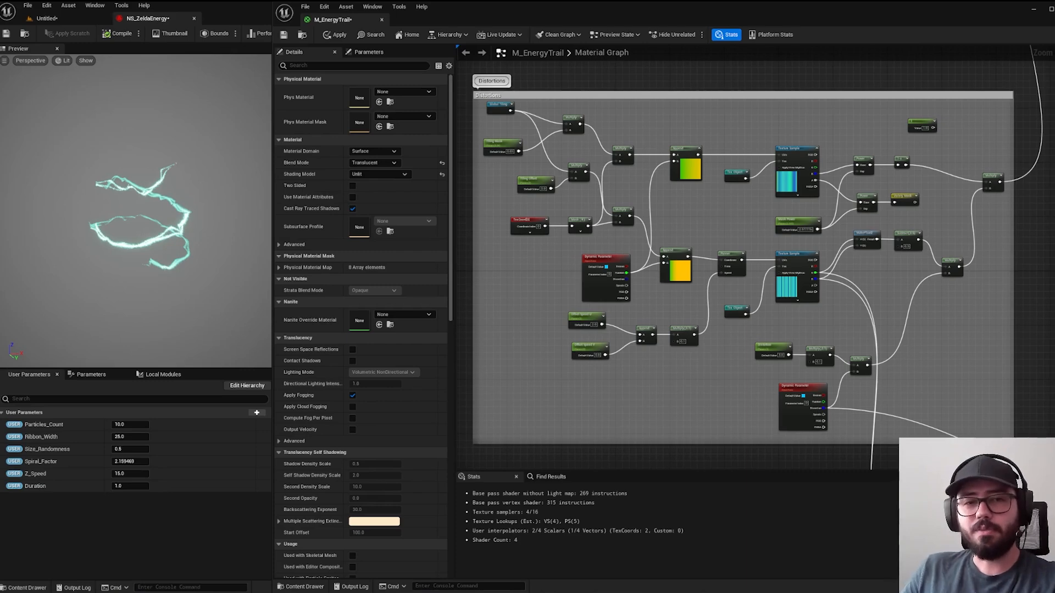
{"action": "scroll", "coordinate": [599, 113], "scroll_direction": "up", "scroll_amount": 2}
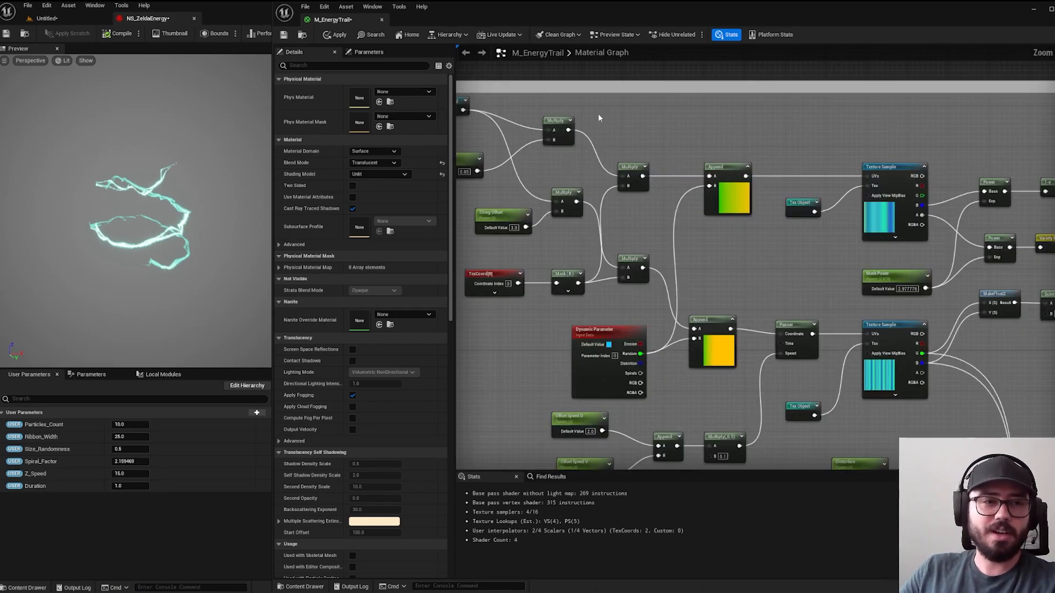
{"action": "scroll", "coordinate": [794, 243], "scroll_direction": "down", "scroll_amount": 1}
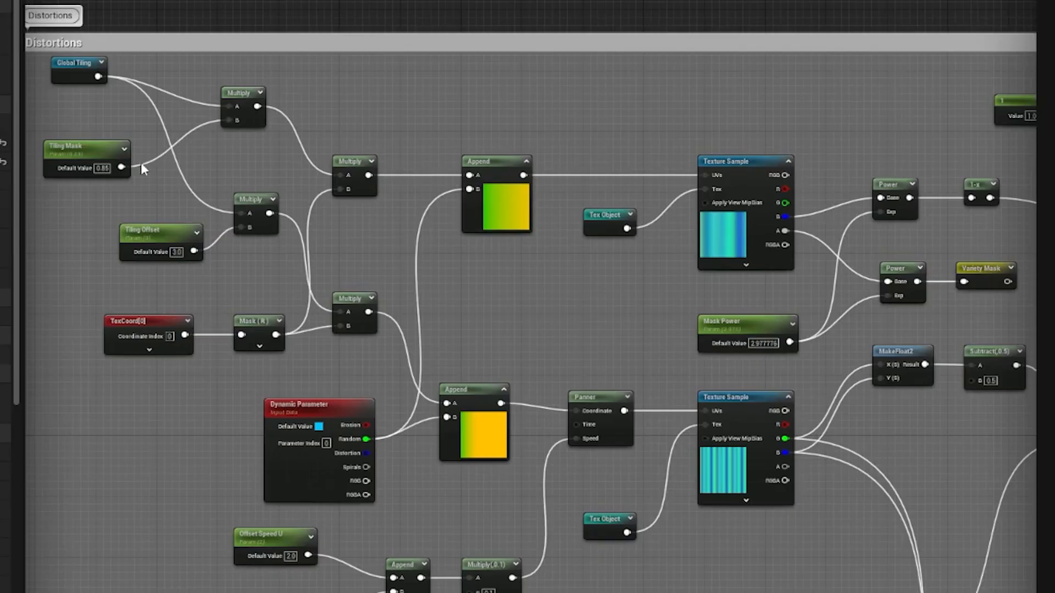
{"action": "scroll", "coordinate": [141, 164], "scroll_direction": "up", "scroll_amount": 1}
{"action": "scroll", "coordinate": [80, 148], "scroll_direction": "up", "scroll_amount": 1}
{"action": "scroll", "coordinate": [352, 167], "scroll_direction": "down", "scroll_amount": 2}
{"action": "right_click_drag", "start_coordinate": [725, 305], "coordinate": [360, 308]}
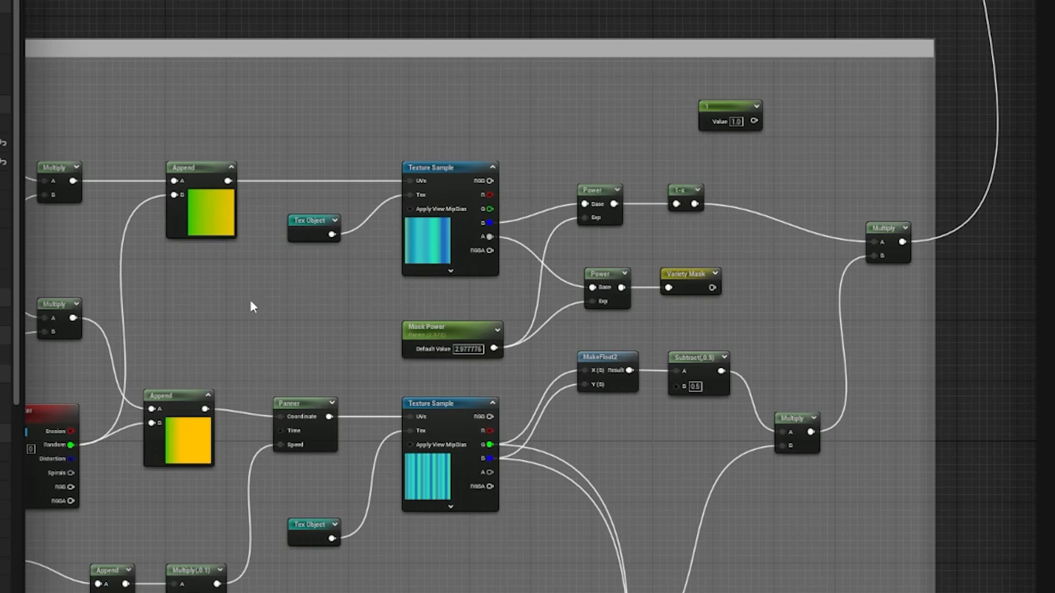
Tidy the start of the Distortions group by moving Tiling Mask up and Tiling Offset and its Multiply node left.
{"action": "right_click_drag", "start_coordinate": [222, 289], "coordinate": [542, 332]}
{"action": "scroll", "coordinate": [296, 199], "scroll_direction": "up", "scroll_amount": 2}
{"action": "right_click_drag", "start_coordinate": [271, 197], "coordinate": [495, 196]}
{"action": "scroll", "coordinate": [340, 125], "scroll_direction": "up", "scroll_amount": 1}
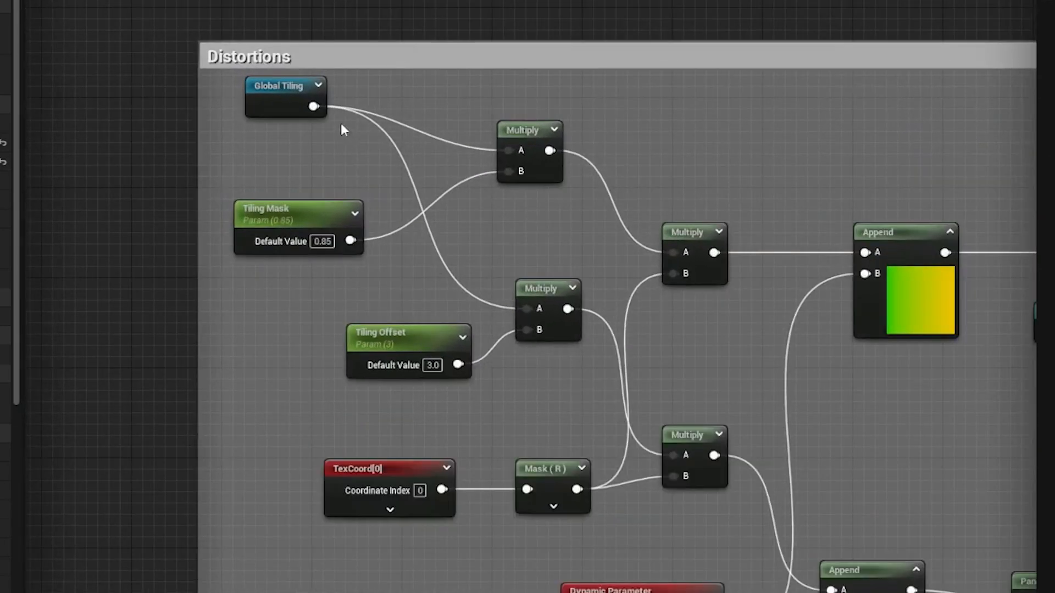
{"action": "right_click_drag", "start_coordinate": [365, 196], "coordinate": [243, 157]}
{"action": "left_click_drag", "start_coordinate": [207, 191], "coordinate": [207, 168]}
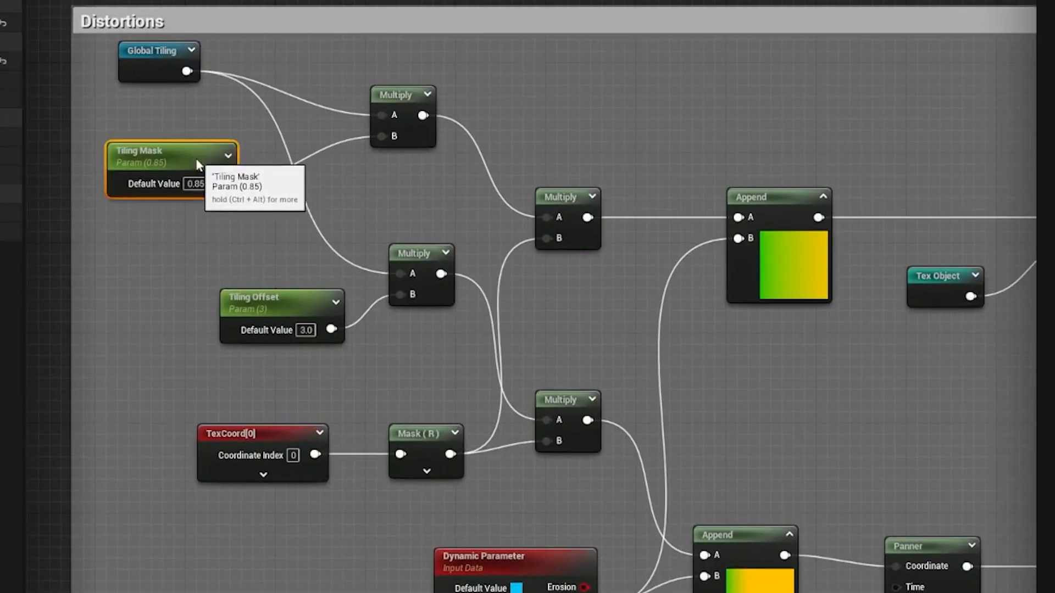
{"action": "left_click_drag", "start_coordinate": [295, 311], "coordinate": [203, 311]}
{"action": "left_click_drag", "start_coordinate": [416, 255], "coordinate": [381, 253]}
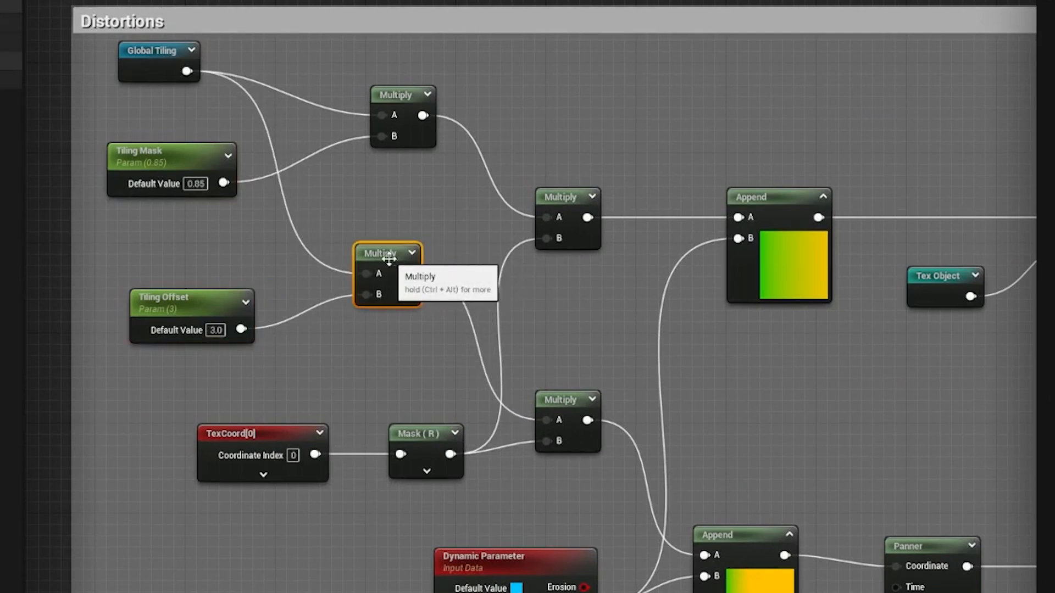
{"action": "right_click_drag", "start_coordinate": [424, 342], "coordinate": [419, 235]}
{"action": "right_click_drag", "start_coordinate": [251, 284], "coordinate": [270, 410]}
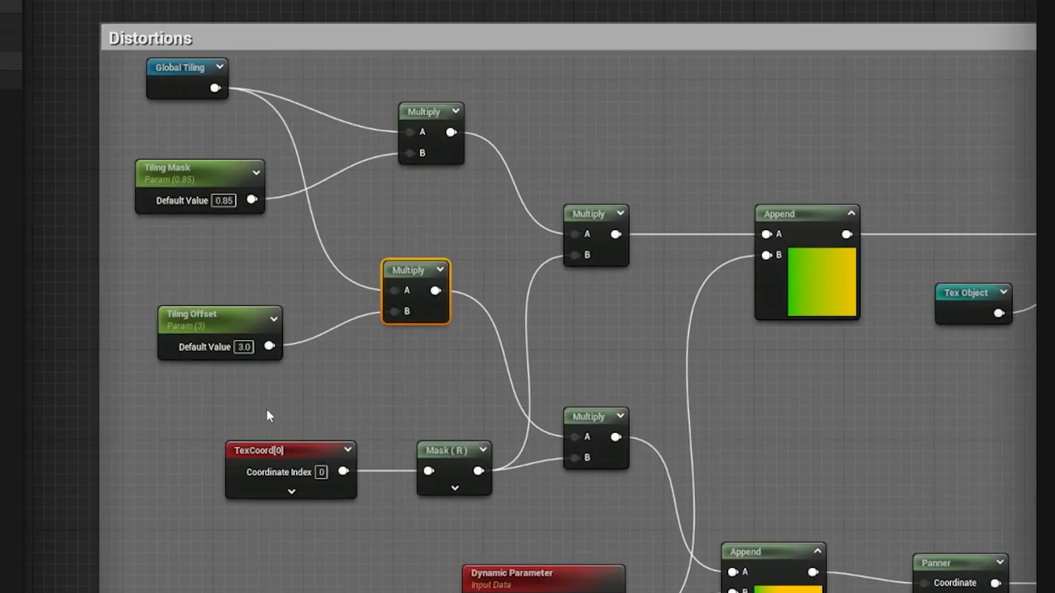
Select TexCoord and Mask (R) in the Distortions group and examine how the tiled coordinates reach the Append and Texture Sample nodes.
{"action": "left_click_drag", "start_coordinate": [266, 411], "coordinate": [435, 481]}
{"action": "scroll", "coordinate": [456, 418], "scroll_direction": "down", "scroll_amount": 2}
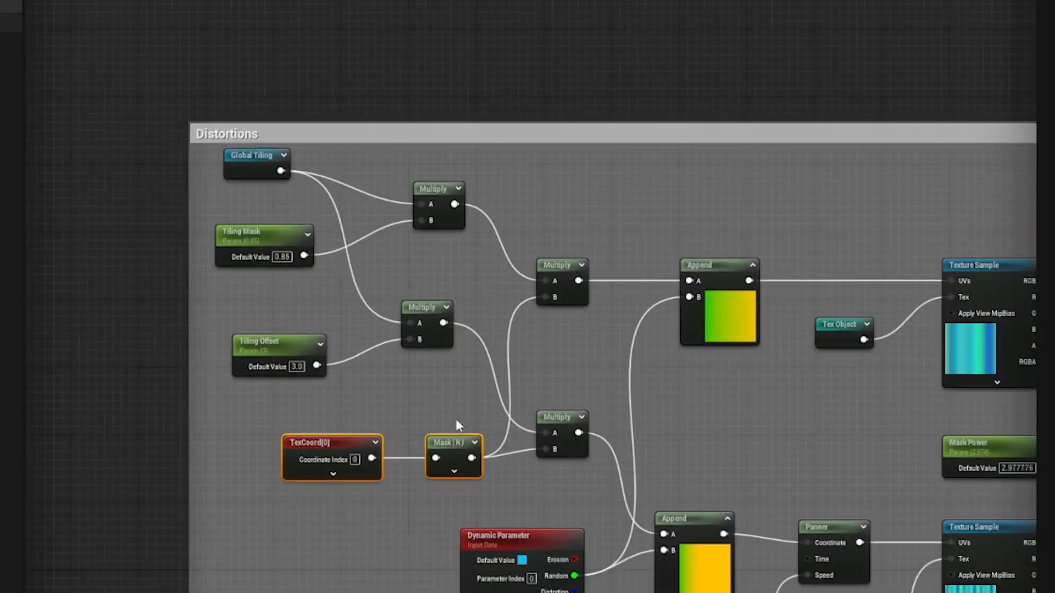
{"action": "right_click_drag", "start_coordinate": [690, 466], "coordinate": [539, 380]}
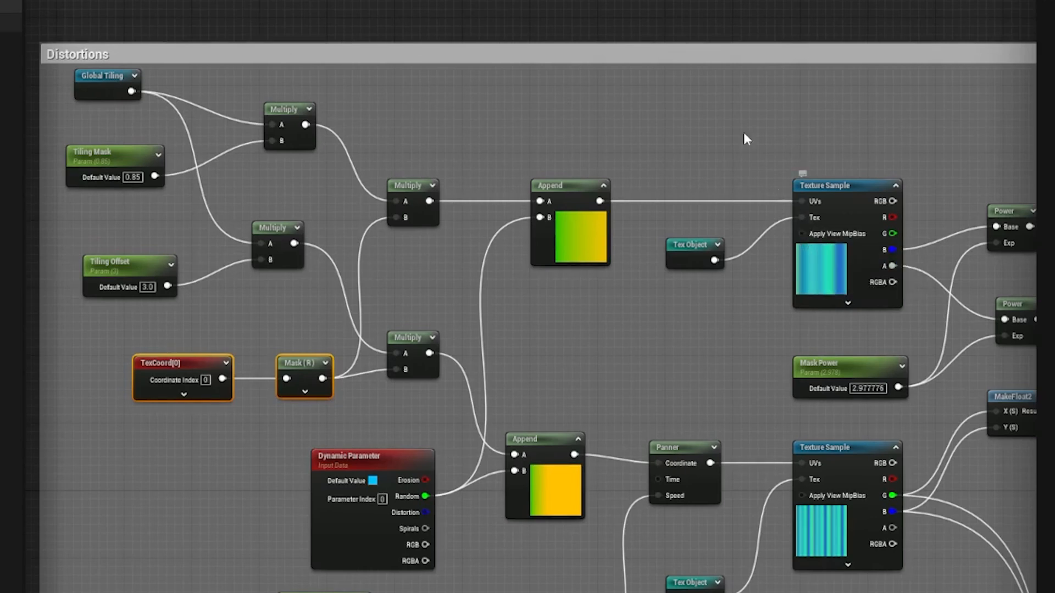
{"action": "scroll", "coordinate": [738, 130], "scroll_direction": "down", "scroll_amount": 3}
{"action": "scroll", "coordinate": [742, 134], "scroll_direction": "up", "scroll_amount": 2}
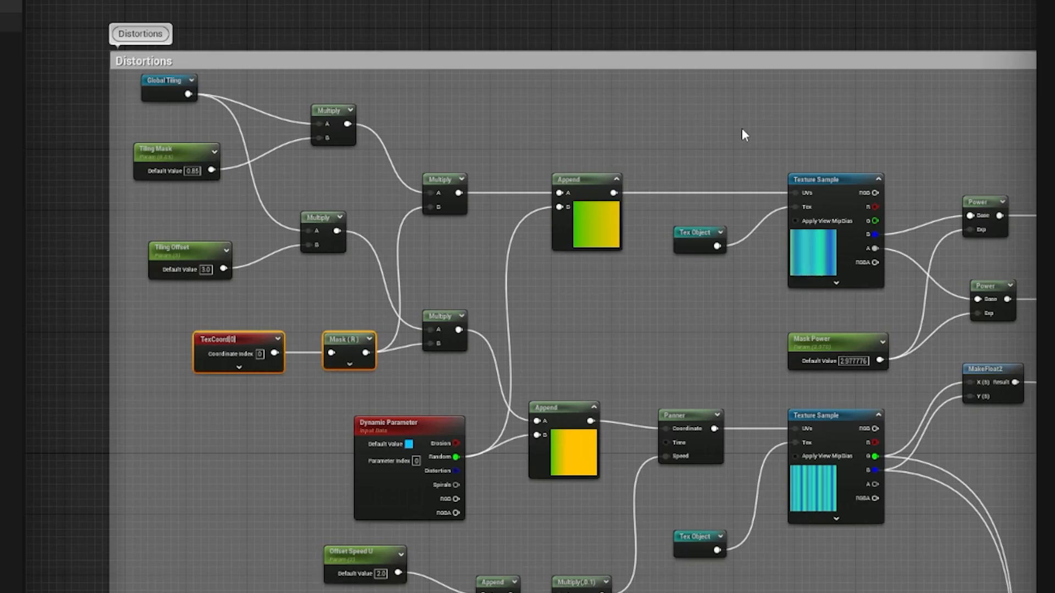
{"action": "scroll", "coordinate": [645, 282], "scroll_direction": "up", "scroll_amount": 1}
Move the Offset Speed V parameter slightly left and review the offset speed chain through Append and Multiply into the Panner.
{"action": "right_click_drag", "start_coordinate": [697, 331], "coordinate": [463, 334]}
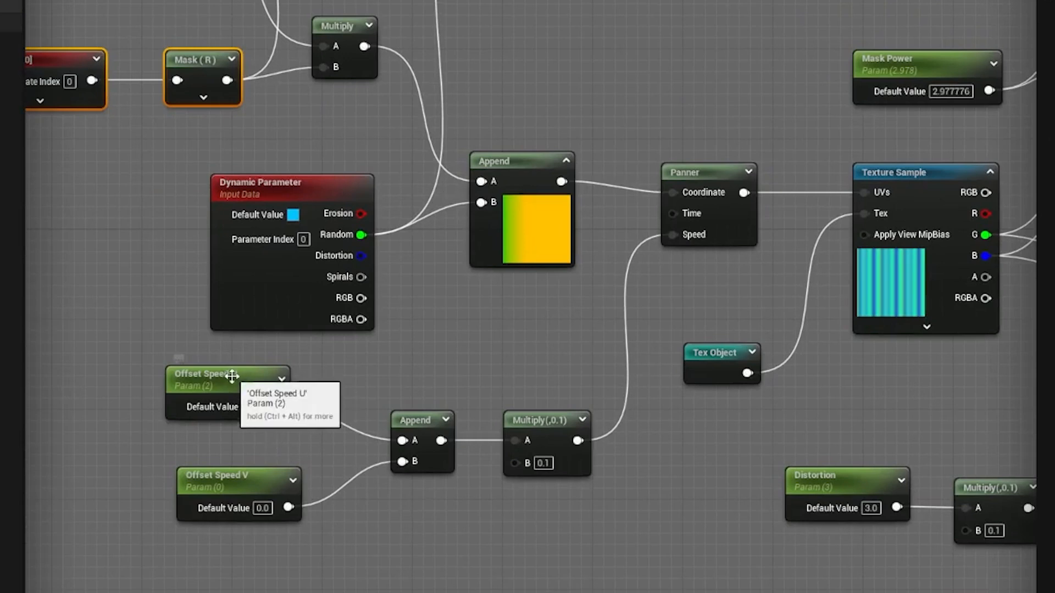
{"action": "left_click_drag", "start_coordinate": [259, 485], "coordinate": [235, 484]}
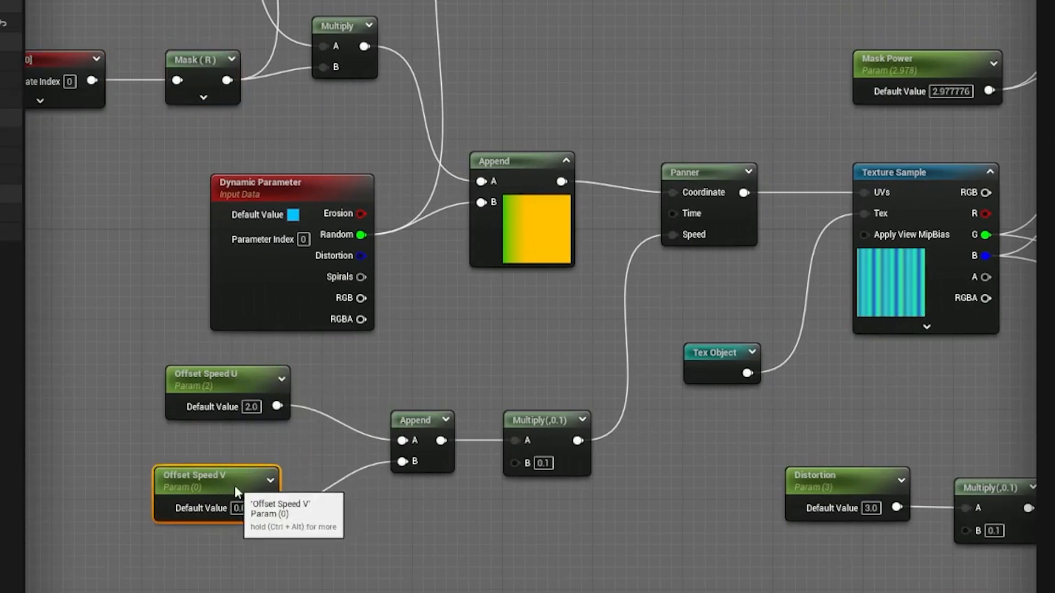
{"action": "left_click", "coordinate": [571, 453]}
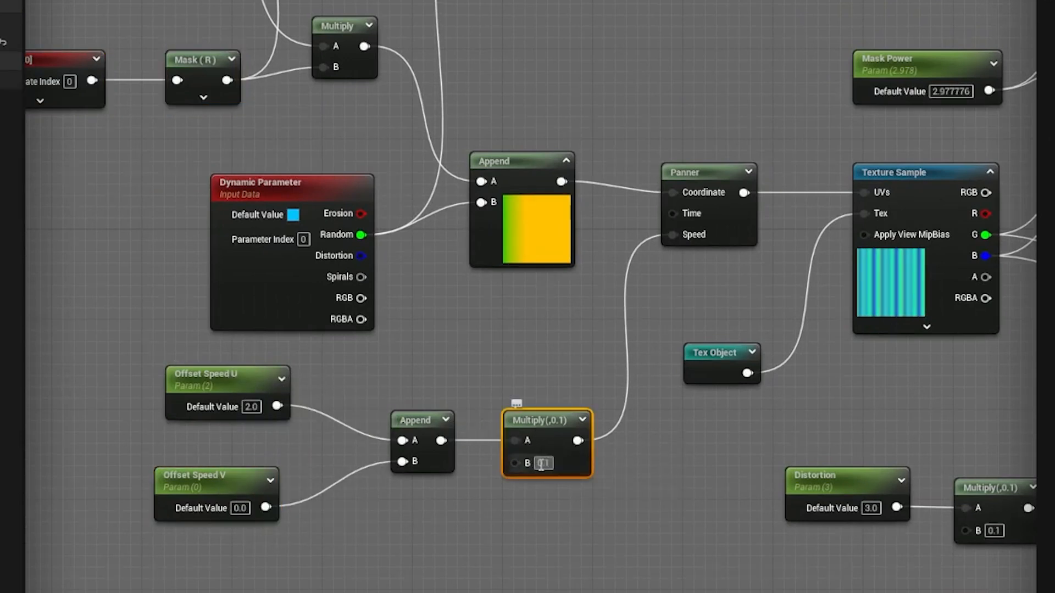
{"action": "right_click_drag", "start_coordinate": [702, 171], "coordinate": [536, 286]}
{"action": "left_click", "coordinate": [481, 297]}
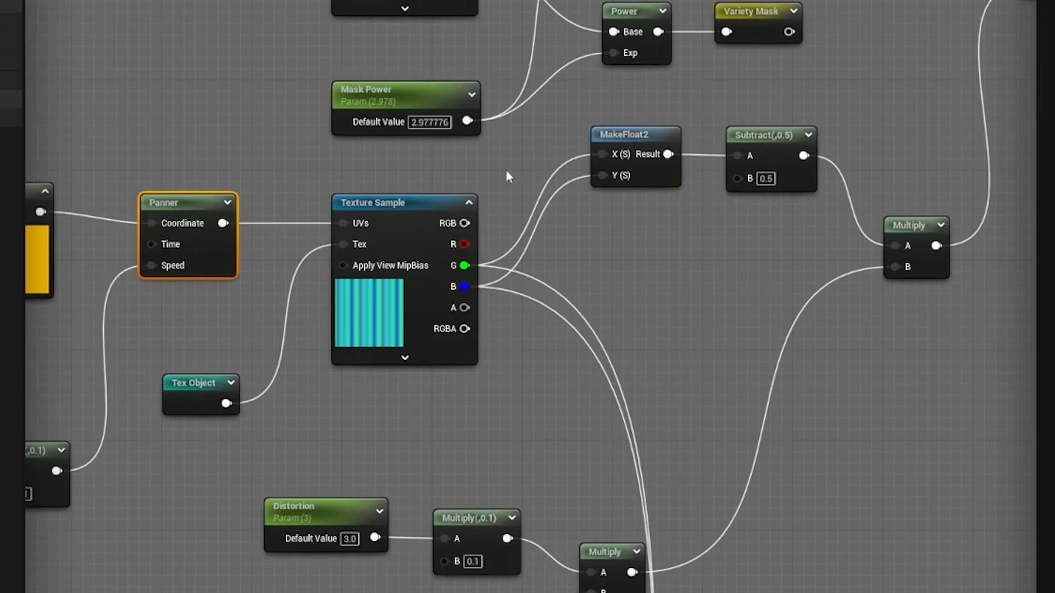
Examine the MakeFloat2 and Subtract chain together with the Distortion parameter and Dynamic Parameter multiplication that scales it.
{"action": "left_click", "coordinate": [625, 131]}
{"action": "right_click_drag", "start_coordinate": [675, 227], "coordinate": [480, 302]}
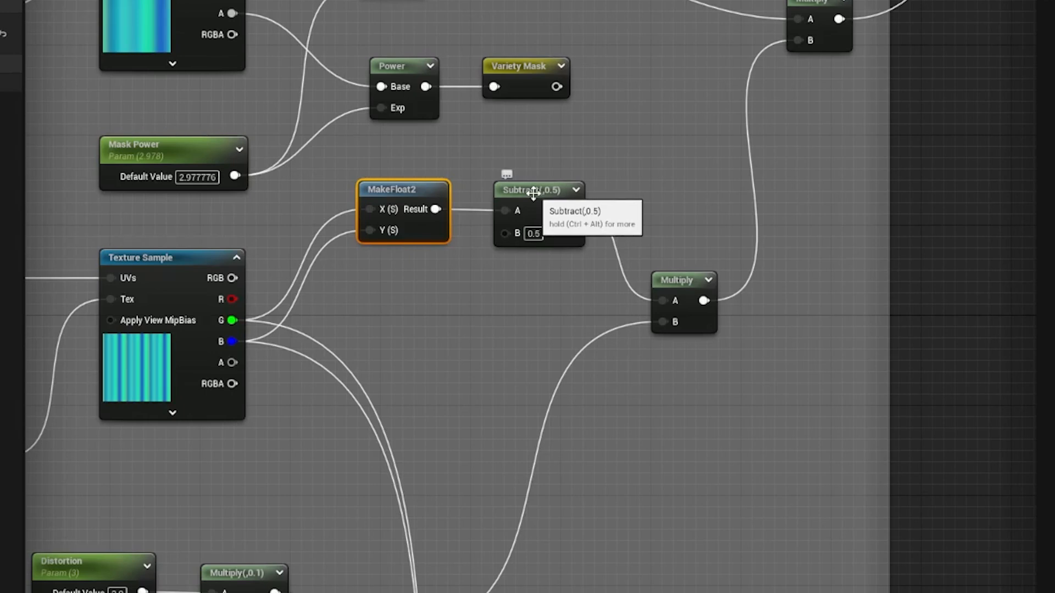
{"action": "right_click_drag", "start_coordinate": [475, 361], "coordinate": [496, 166]}
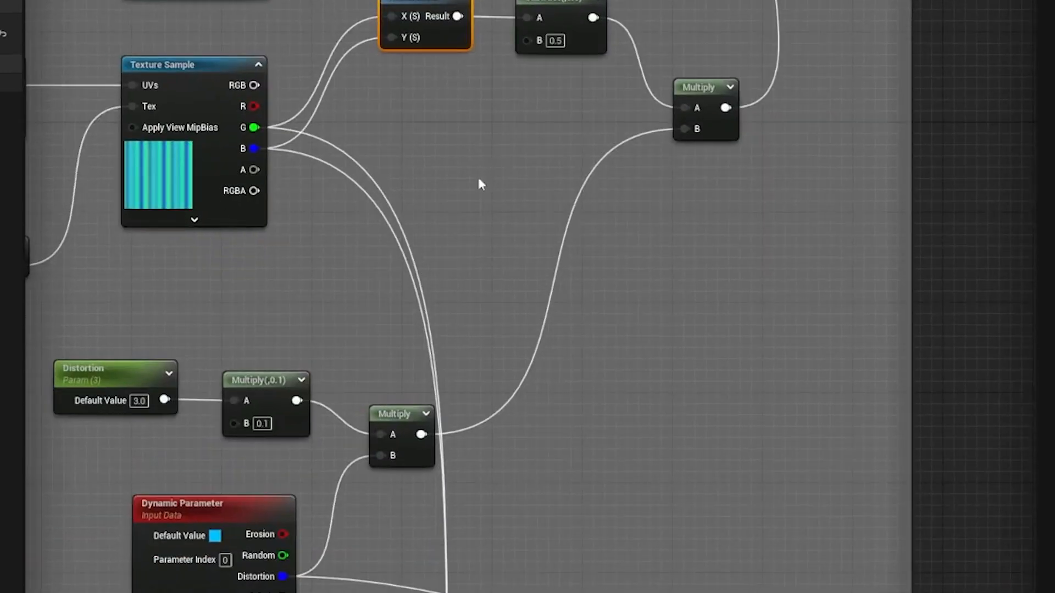
{"action": "right_click_drag", "start_coordinate": [168, 312], "coordinate": [358, 272]}
{"action": "left_click", "coordinate": [341, 343]}
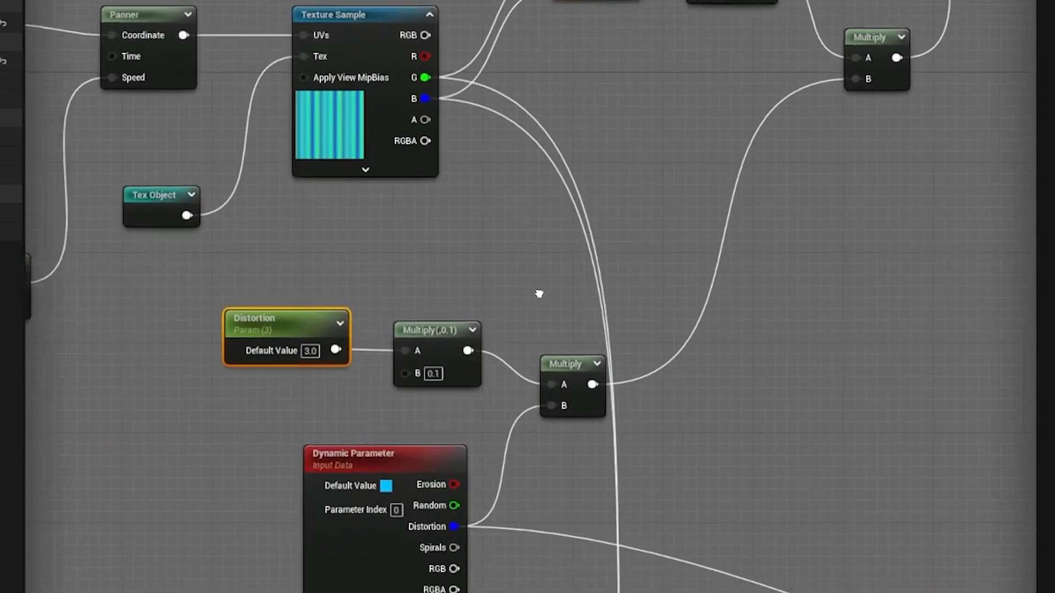
{"action": "right_click_drag", "start_coordinate": [539, 295], "coordinate": [453, 236]}
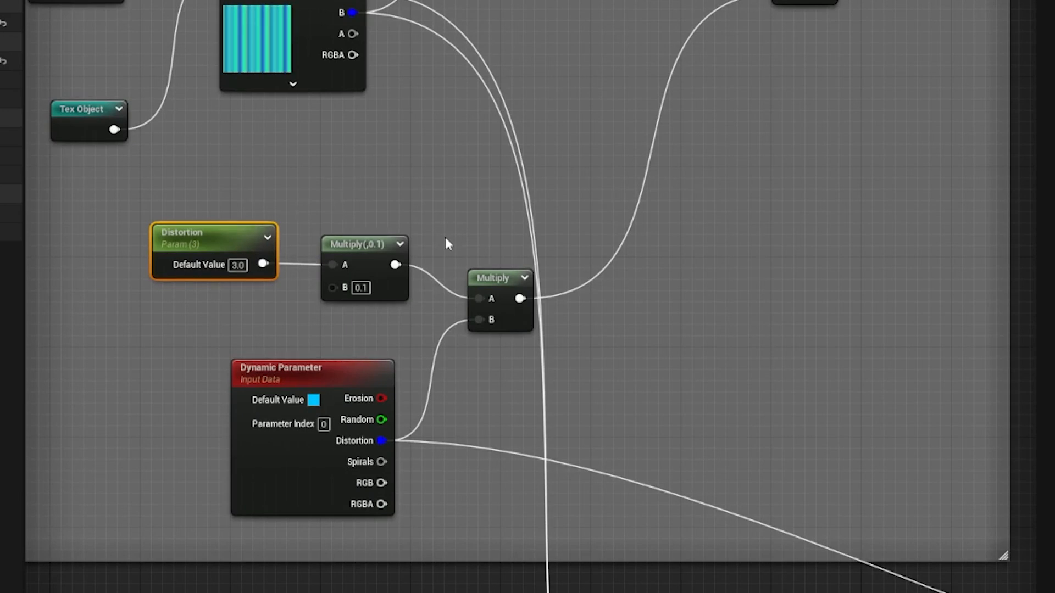
{"action": "right_click_drag", "start_coordinate": [445, 242], "coordinate": [269, 460]}
{"action": "right_click_drag", "start_coordinate": [276, 342], "coordinate": [456, 379]}
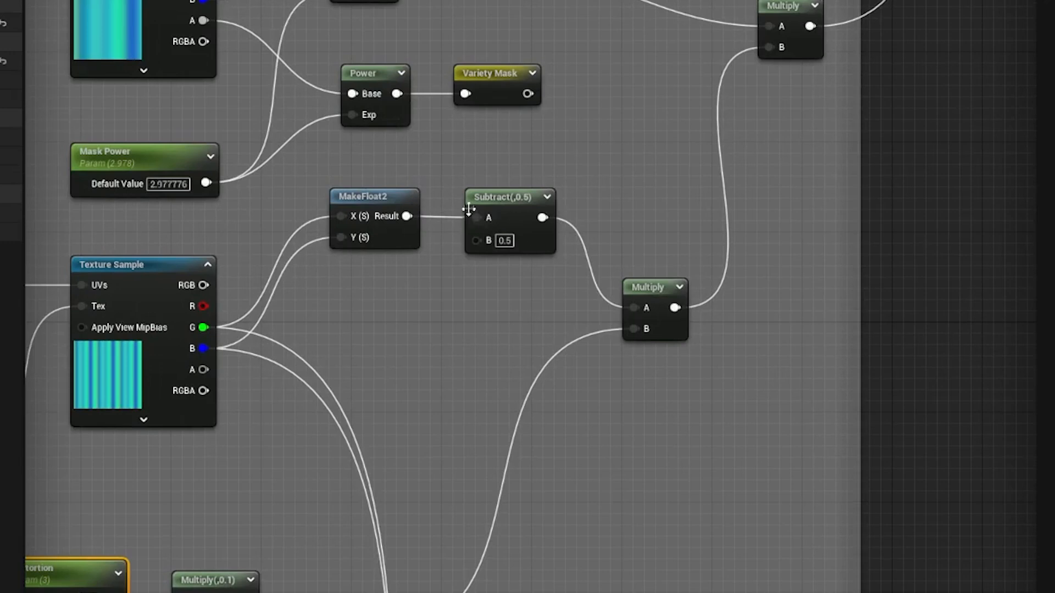
Trace the Variety Mask from the Distortions group to its usage in the group that dissolves parts of the trail first.
{"action": "right_click_drag", "start_coordinate": [621, 116], "coordinate": [618, 232]}
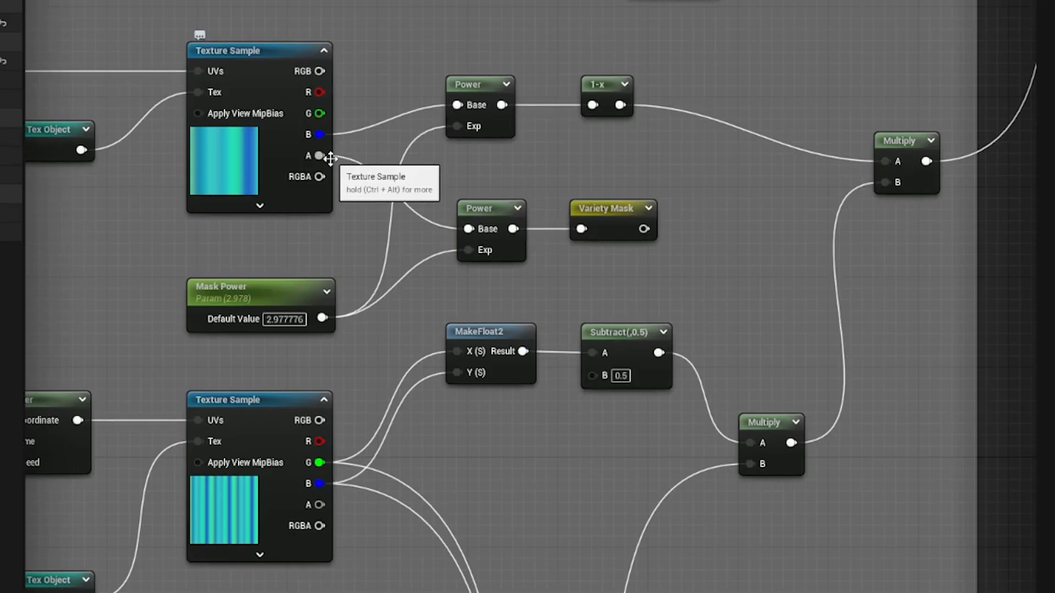
{"action": "left_click", "coordinate": [600, 216]}
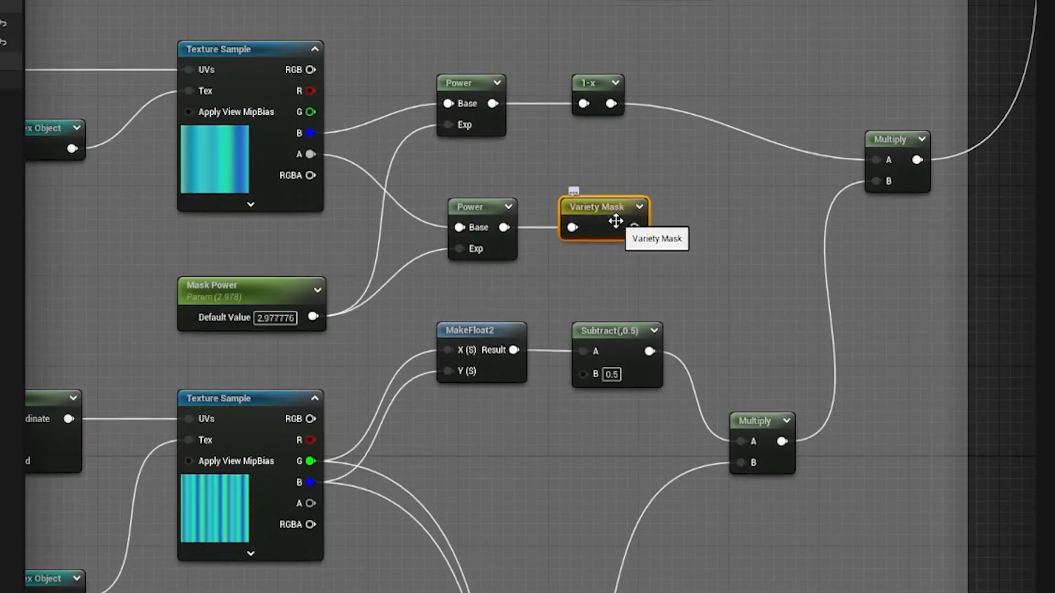
{"action": "scroll", "coordinate": [797, 271], "scroll_direction": "down", "scroll_amount": 8}
{"action": "right_click_drag", "start_coordinate": [945, 233], "coordinate": [98, 322]}
{"action": "scroll", "coordinate": [417, 332], "scroll_direction": "up", "scroll_amount": 3}
{"action": "scroll", "coordinate": [236, 352], "scroll_direction": "down", "scroll_amount": 2}
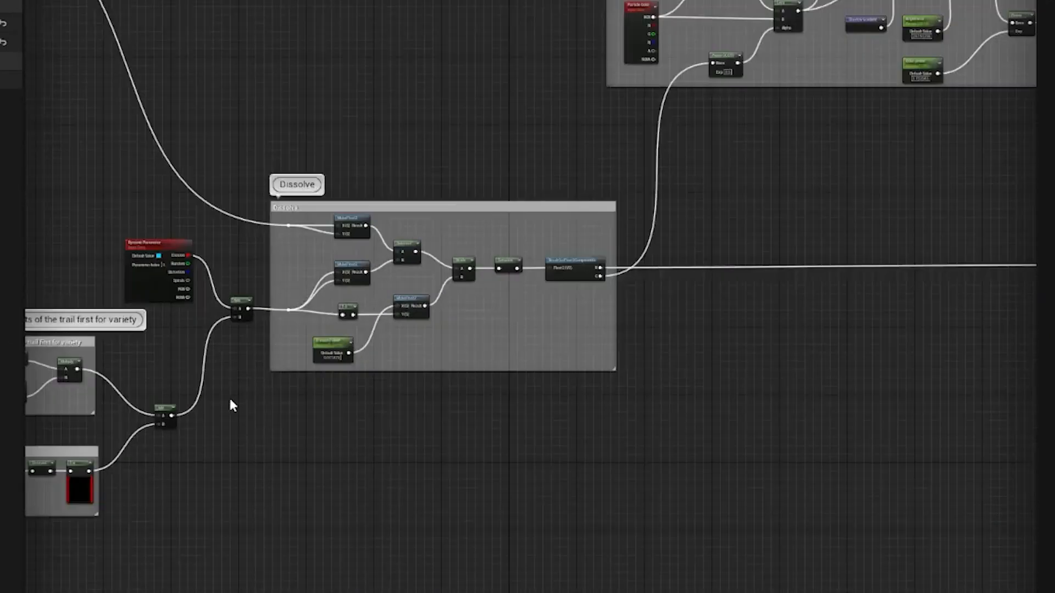
{"action": "right_click_drag", "start_coordinate": [231, 405], "coordinate": [664, 310]}
{"action": "scroll", "coordinate": [433, 265], "scroll_direction": "up", "scroll_amount": 5}
{"action": "right_click_drag", "start_coordinate": [433, 265], "coordinate": [335, 293]}
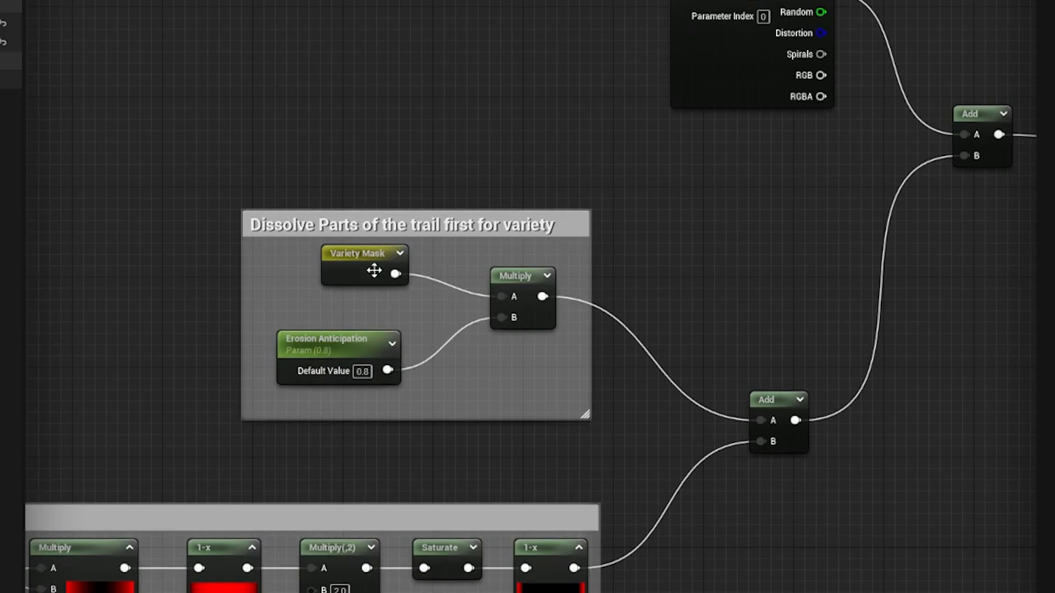
Examine how the variety multiplication and the Erosion dynamic parameter are added together and fed into the Dissolve group.
{"action": "scroll", "coordinate": [578, 411], "scroll_direction": "down", "scroll_amount": 2}
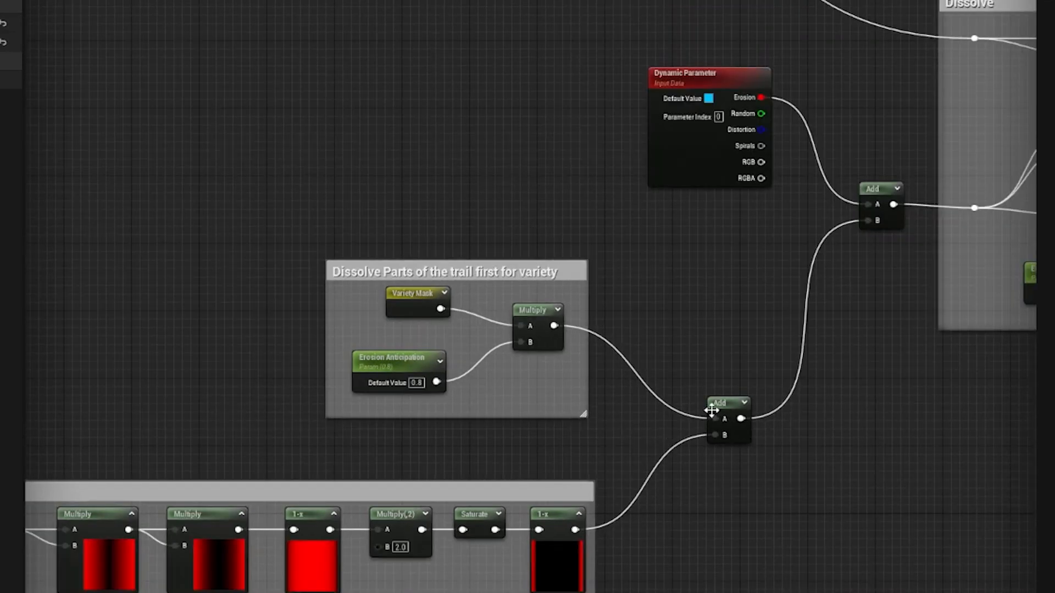
{"action": "right_click_drag", "start_coordinate": [635, 405], "coordinate": [466, 452]}
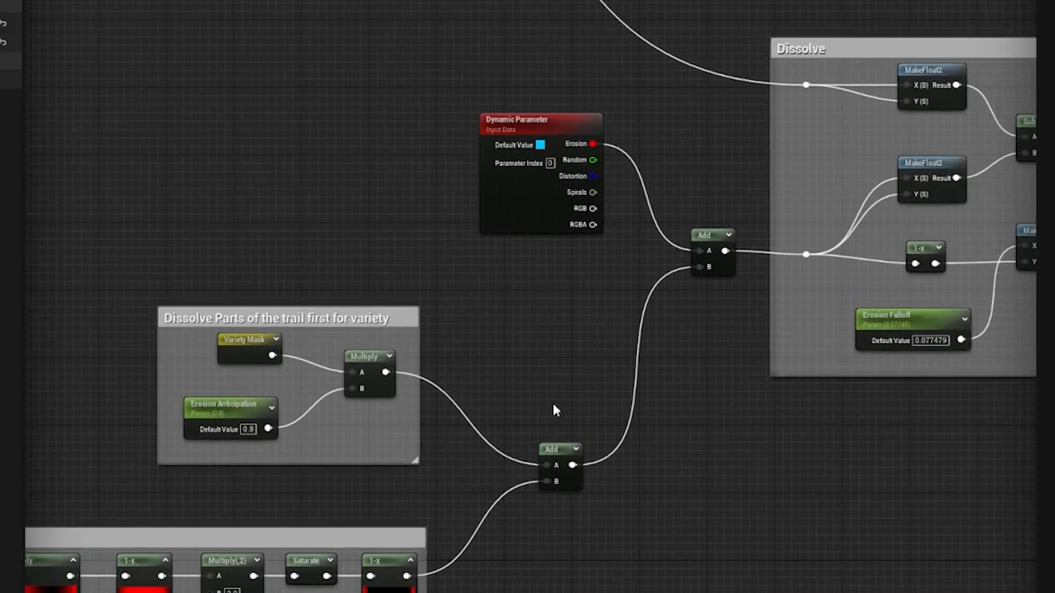
{"action": "scroll", "coordinate": [587, 190], "scroll_direction": "up", "scroll_amount": 2}
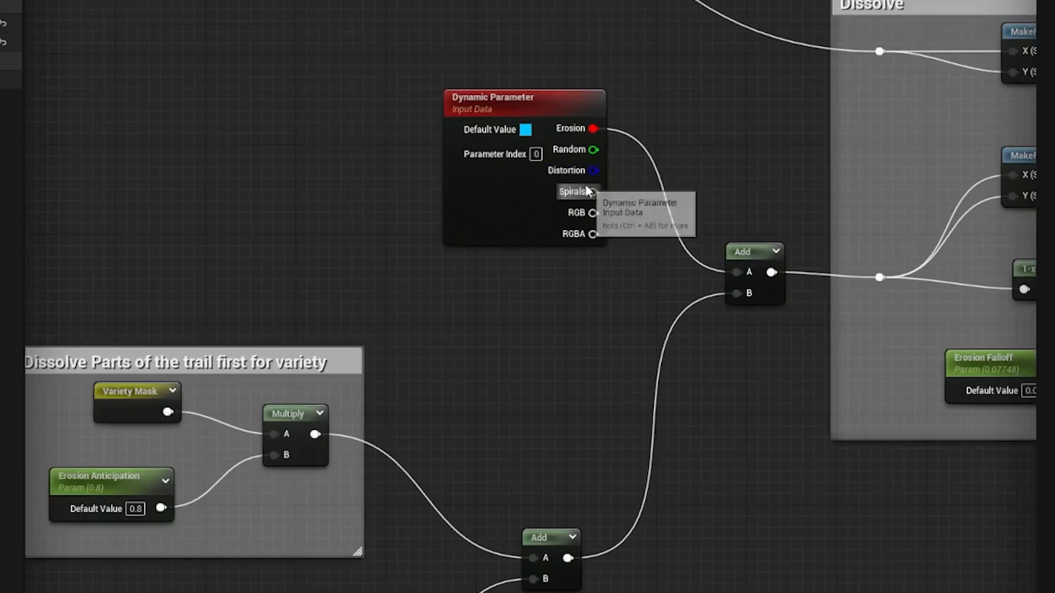
{"action": "right_click_drag", "start_coordinate": [821, 385], "coordinate": [398, 344]}
{"action": "scroll", "coordinate": [621, 179], "scroll_direction": "down", "scroll_amount": 3}
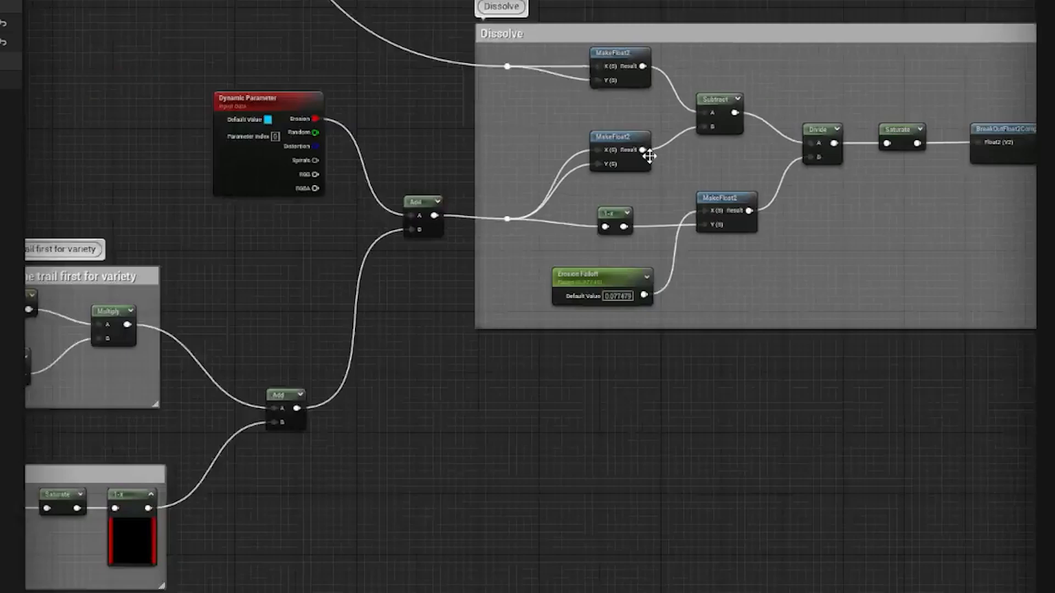
{"action": "scroll", "coordinate": [650, 156], "scroll_direction": "down", "scroll_amount": 2}
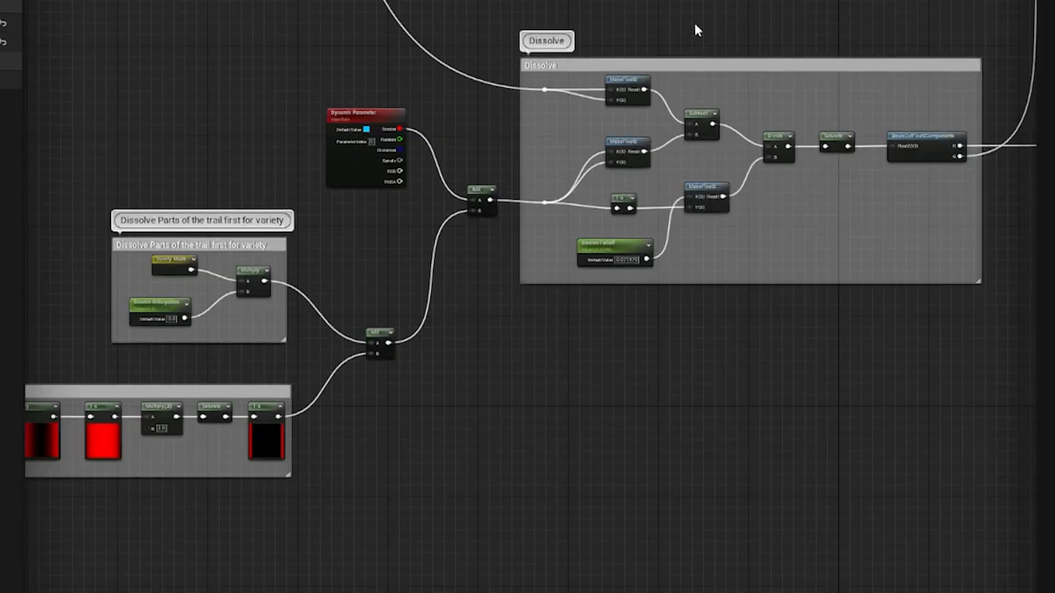
{"action": "right_click_drag", "start_coordinate": [626, 9], "coordinate": [451, 83]}
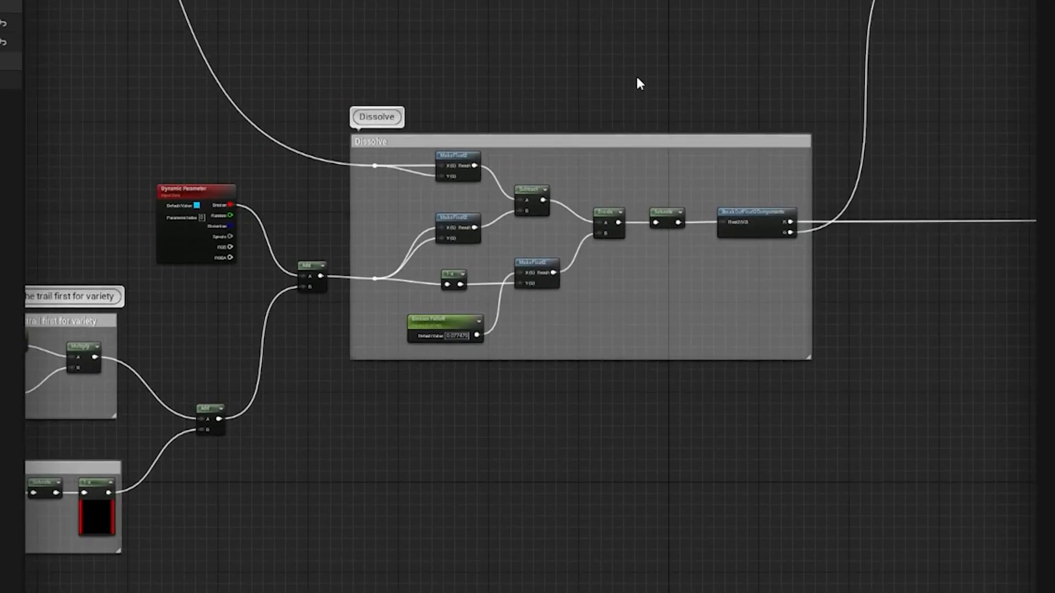
Examine the Head and Tail Dissolve Mask chain from TexCoord through the Multiply nodes and Saturate to the final 1-x.
{"action": "right_click_drag", "start_coordinate": [215, 530], "coordinate": [695, 380]}
{"action": "right_click_drag", "start_coordinate": [422, 480], "coordinate": [662, 491]}
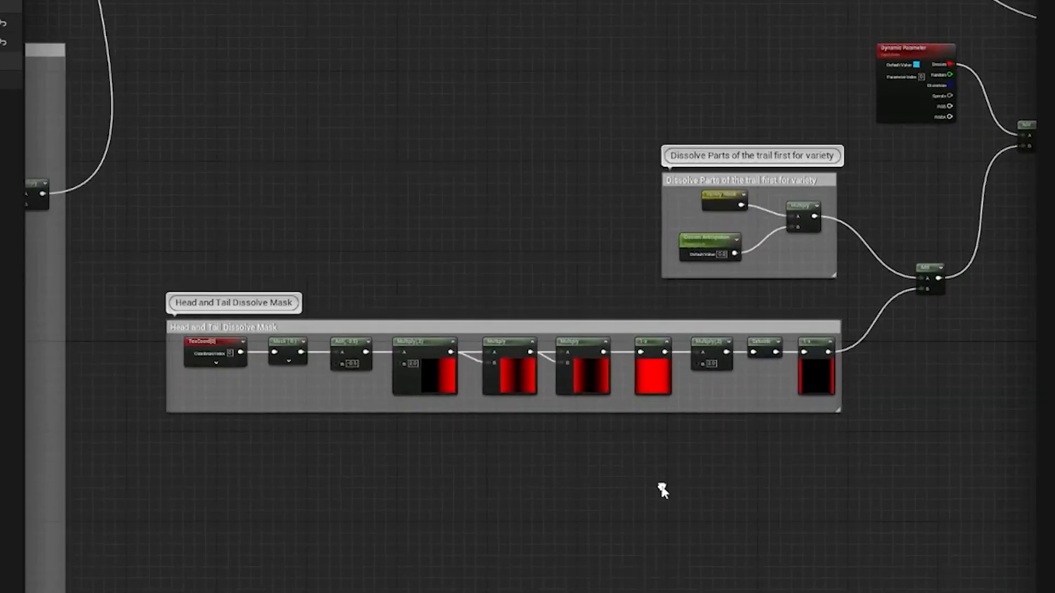
{"action": "scroll", "coordinate": [403, 446], "scroll_direction": "up", "scroll_amount": 4}
{"action": "right_click_drag", "start_coordinate": [193, 408], "coordinate": [531, 446]}
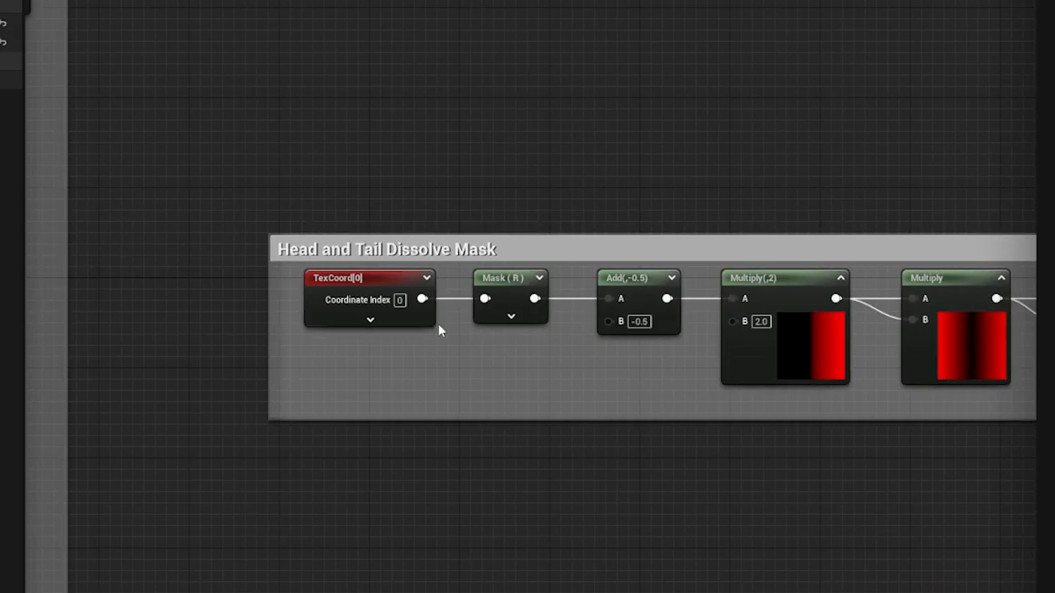
{"action": "right_click_drag", "start_coordinate": [467, 473], "coordinate": [152, 468]}
{"action": "right_click_drag", "start_coordinate": [446, 472], "coordinate": [381, 478]}
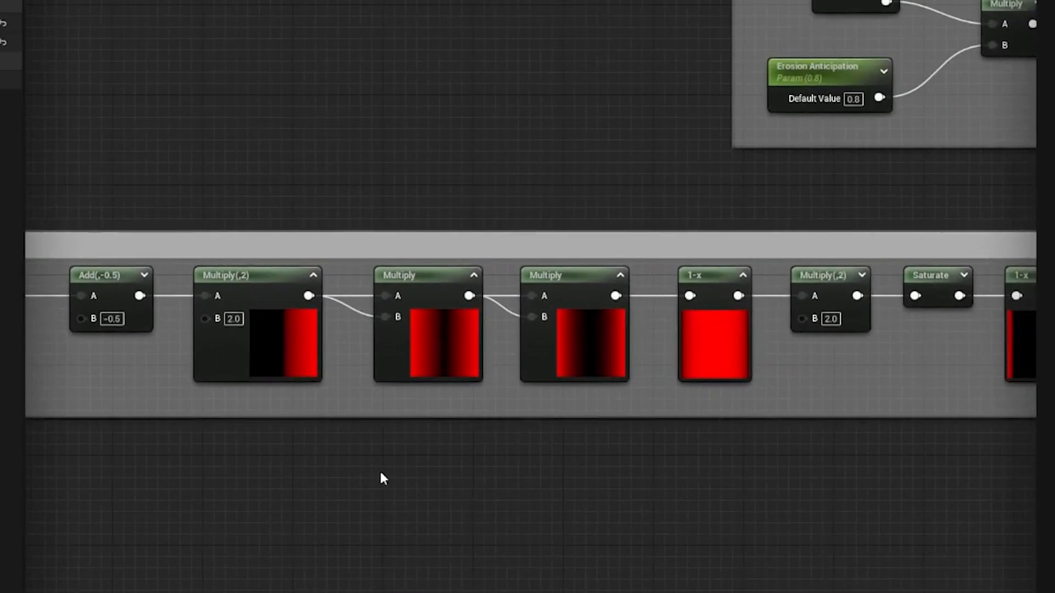
{"action": "scroll", "coordinate": [385, 474], "scroll_direction": "down", "scroll_amount": 1}
{"action": "right_click_drag", "start_coordinate": [299, 457], "coordinate": [560, 454]}
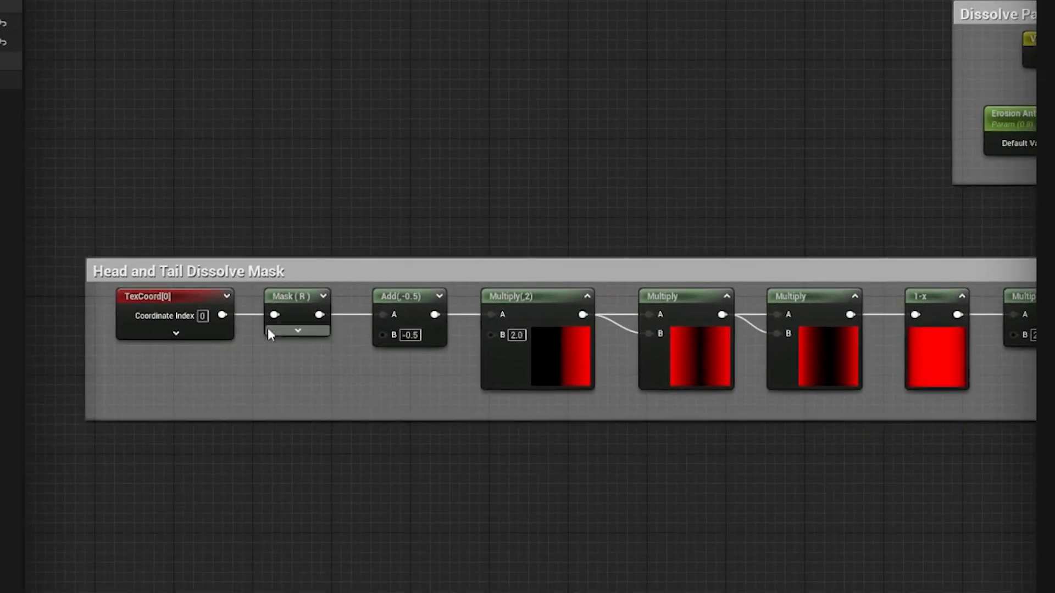
{"action": "right_click_drag", "start_coordinate": [620, 435], "coordinate": [379, 412]}
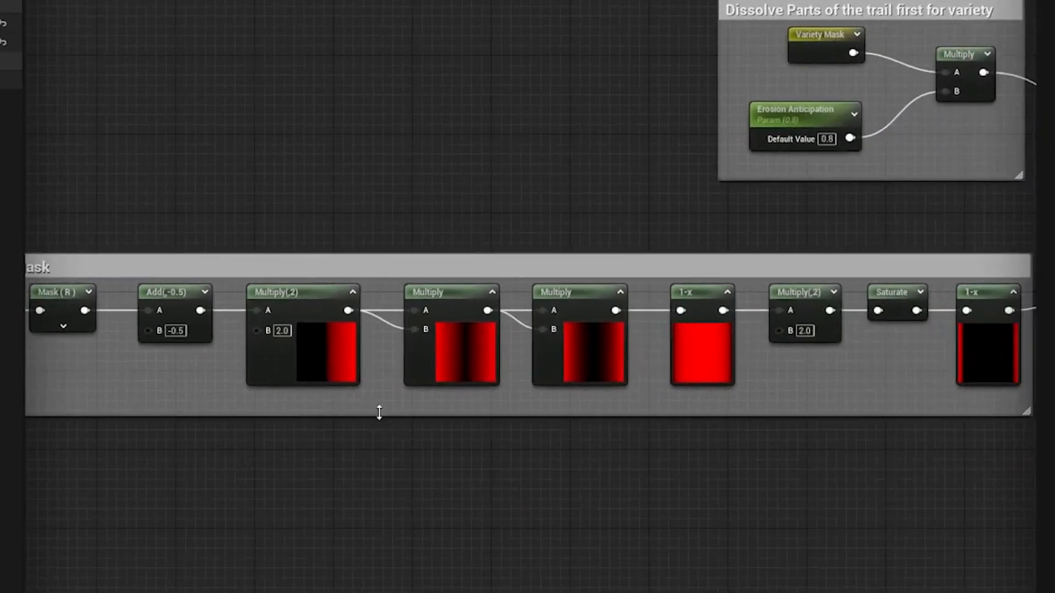
{"action": "right_click_drag", "start_coordinate": [591, 434], "coordinate": [110, 419]}
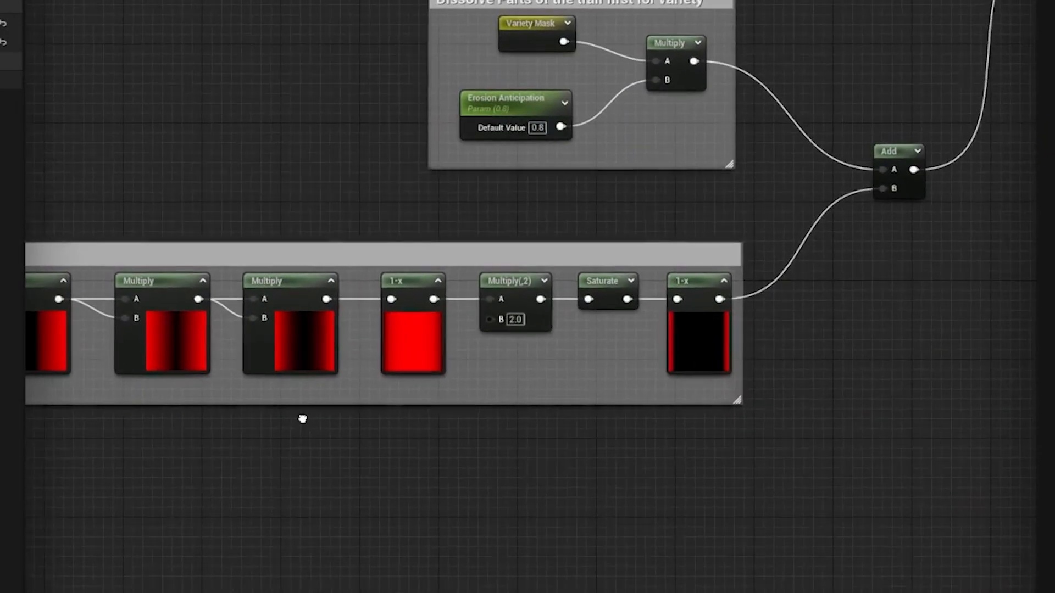
{"action": "scroll", "coordinate": [477, 371], "scroll_direction": "up", "scroll_amount": 1}
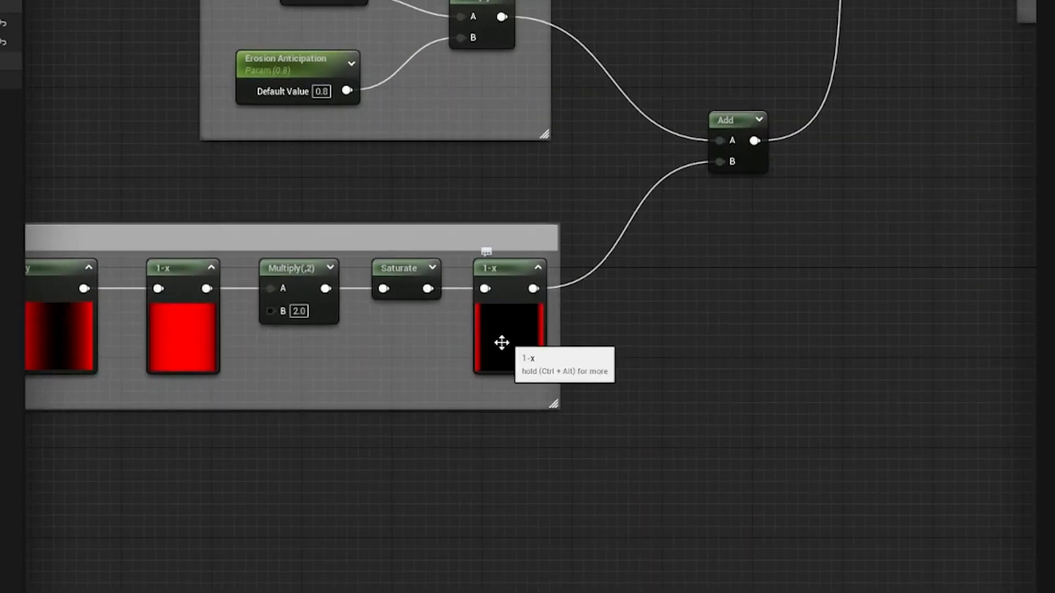
Trace the final Multiply output of the Distortions group to the Add node before the lower Texture Sample in the gradient group.
{"action": "right_click_drag", "start_coordinate": [654, 264], "coordinate": [389, 448]}
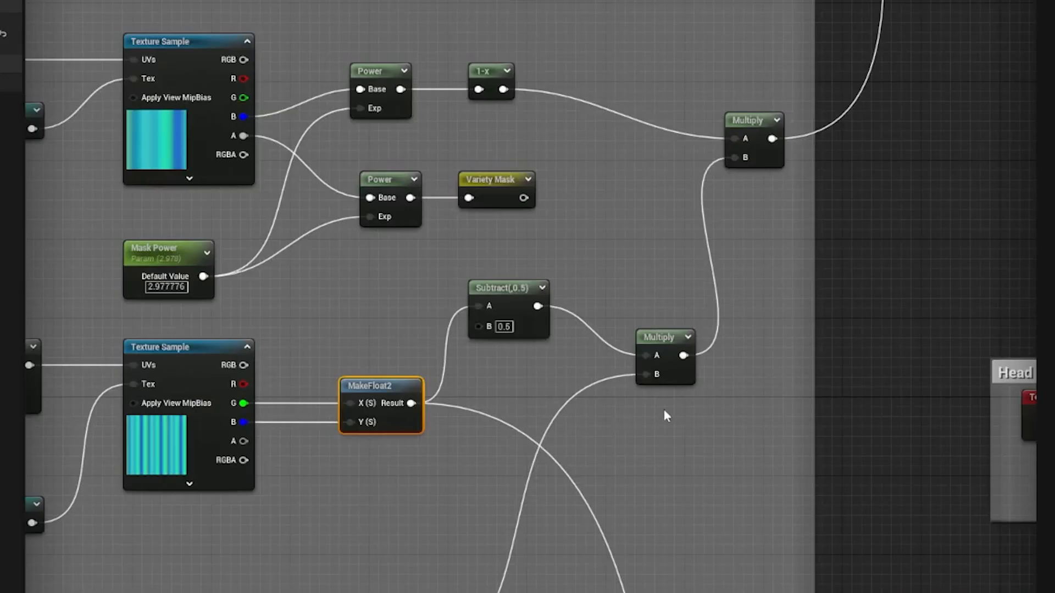
{"action": "right_click_drag", "start_coordinate": [614, 204], "coordinate": [612, 379]}
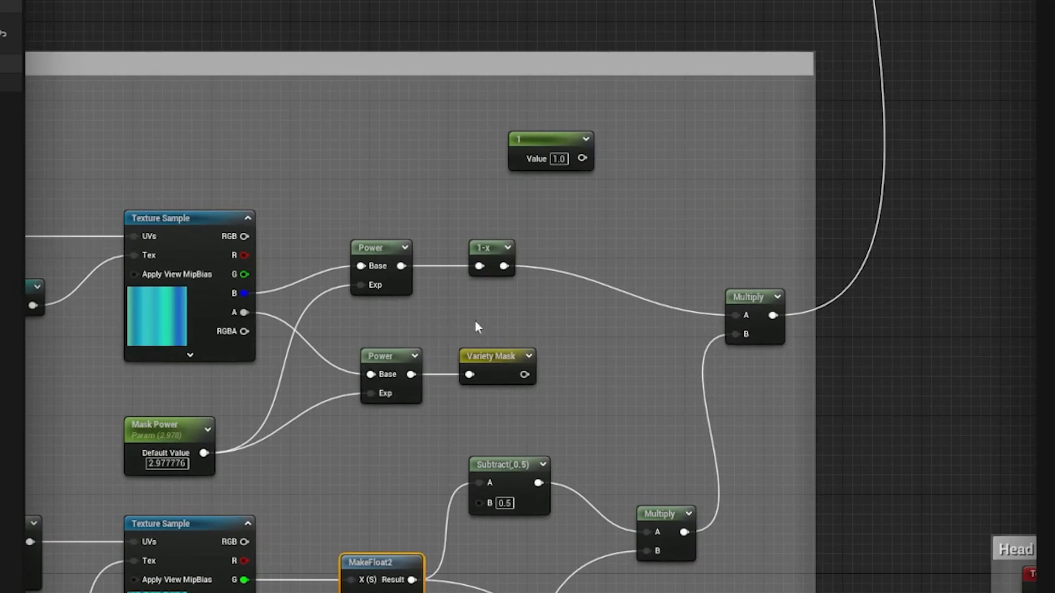
{"action": "scroll", "coordinate": [541, 302], "scroll_direction": "down", "scroll_amount": 4}
{"action": "right_click_drag", "start_coordinate": [779, 110], "coordinate": [639, 412]}
{"action": "scroll", "coordinate": [636, 238], "scroll_direction": "up", "scroll_amount": 5}
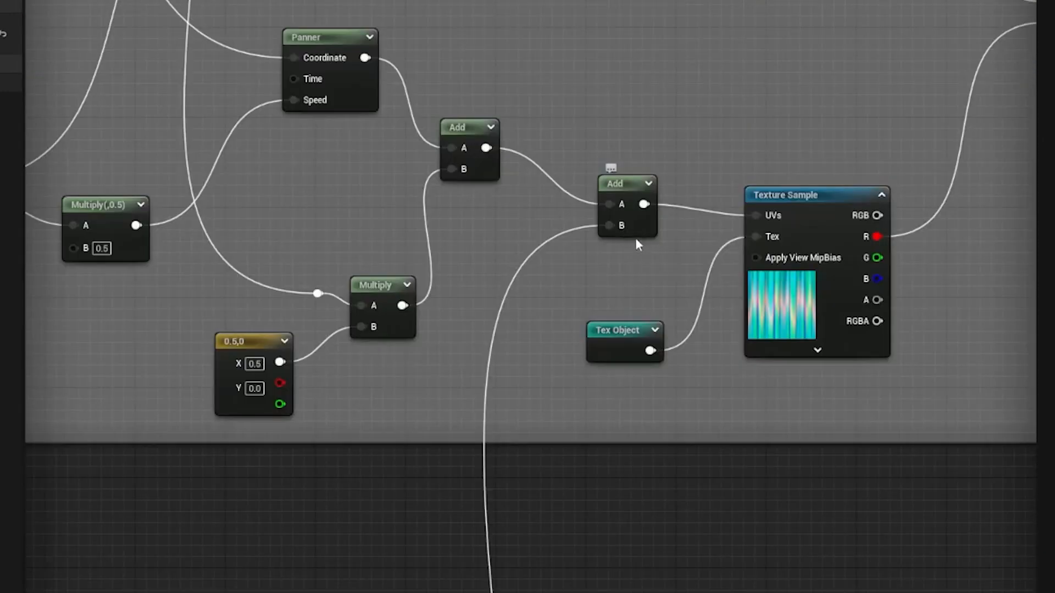
{"action": "scroll", "coordinate": [725, 235], "scroll_direction": "down", "scroll_amount": 2}
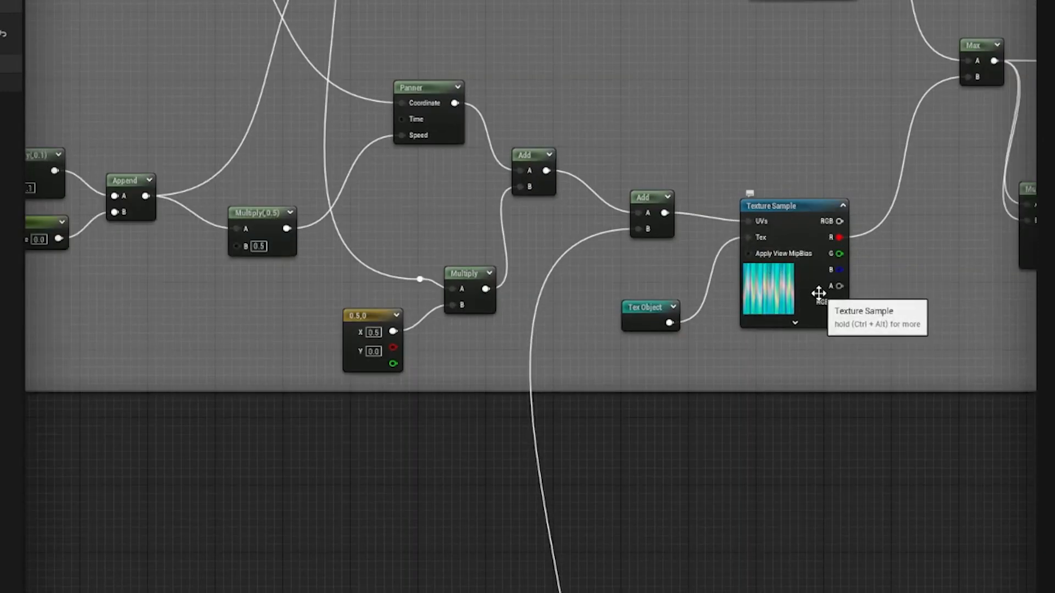
{"action": "scroll", "coordinate": [815, 301], "scroll_direction": "down", "scroll_amount": 4}
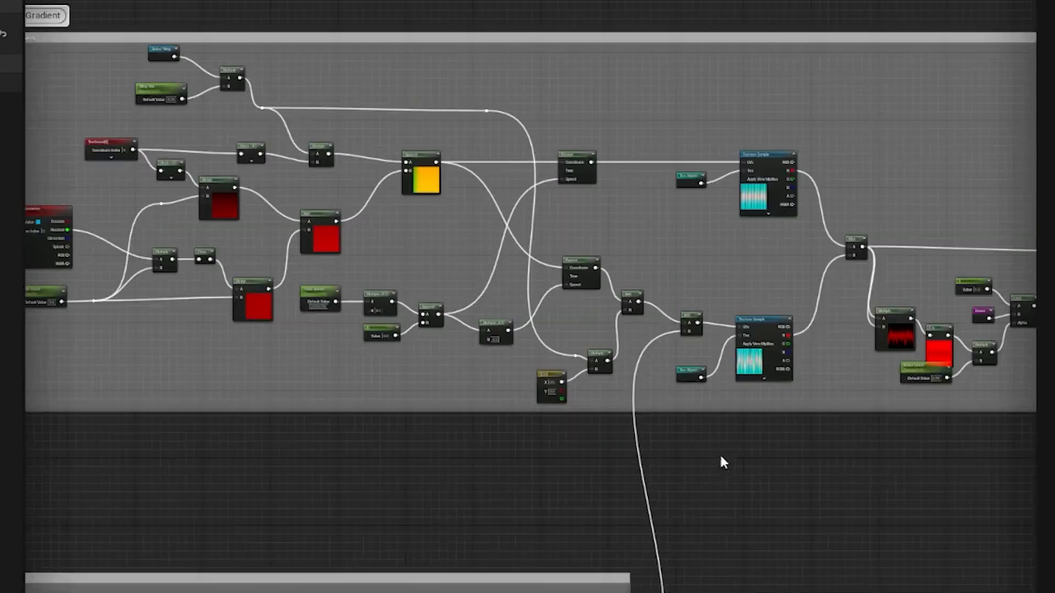
{"action": "right_click_drag", "start_coordinate": [721, 457], "coordinate": [717, 281]}
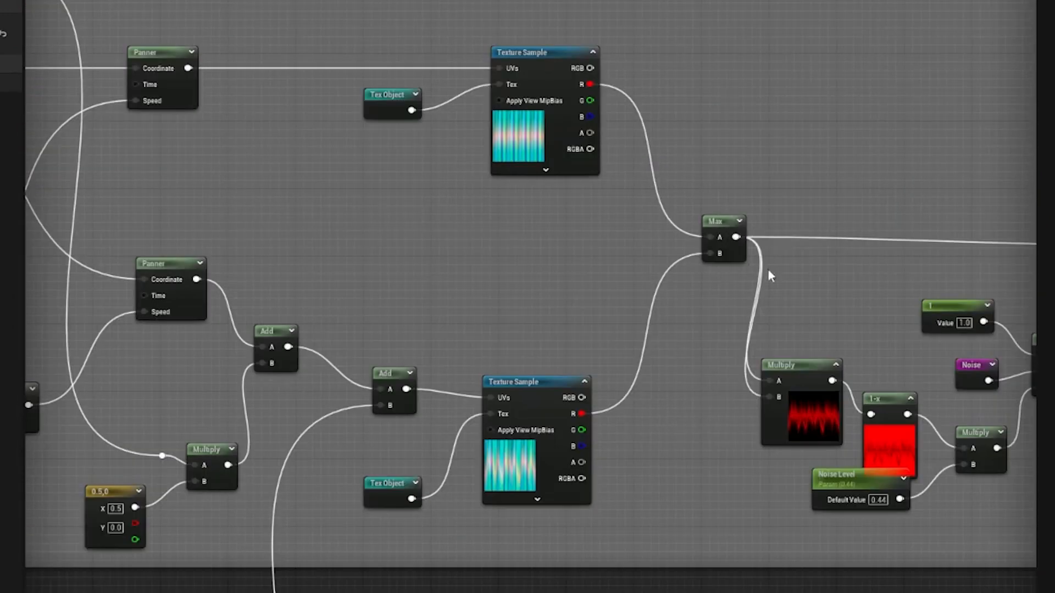
Trace the MakeFloat2 output in the Distortions group down to the Append node in the WPO group.
{"action": "right_click_drag", "start_coordinate": [801, 280], "coordinate": [611, 231]}
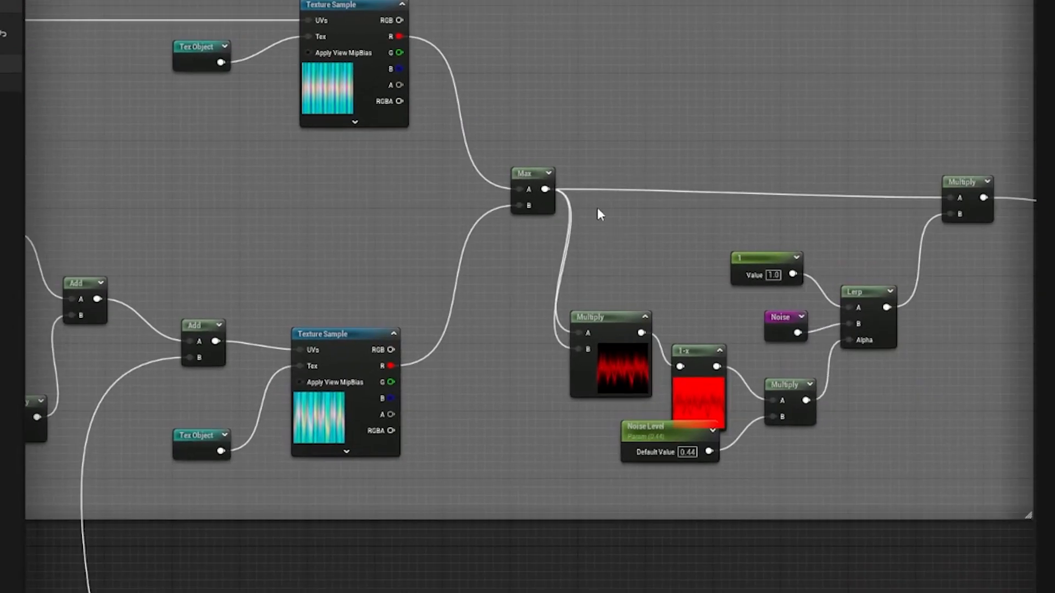
{"action": "scroll", "coordinate": [598, 207], "scroll_direction": "down", "scroll_amount": 2}
{"action": "right_click_drag", "start_coordinate": [492, 434], "coordinate": [600, 70]}
{"action": "right_click_drag", "start_coordinate": [364, 460], "coordinate": [572, 146]}
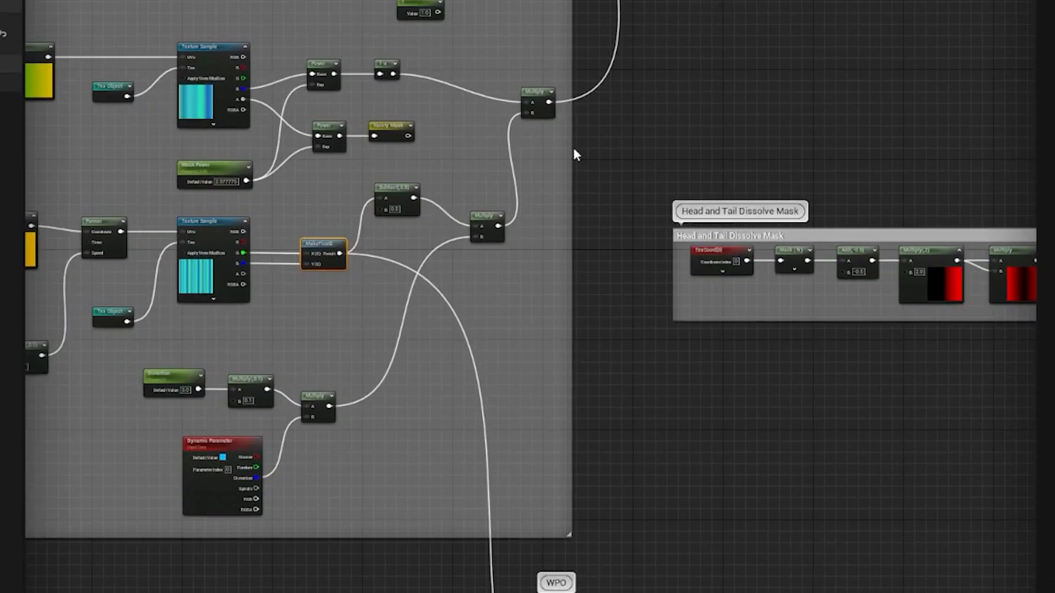
{"action": "scroll", "coordinate": [235, 283], "scroll_direction": "up", "scroll_amount": 2}
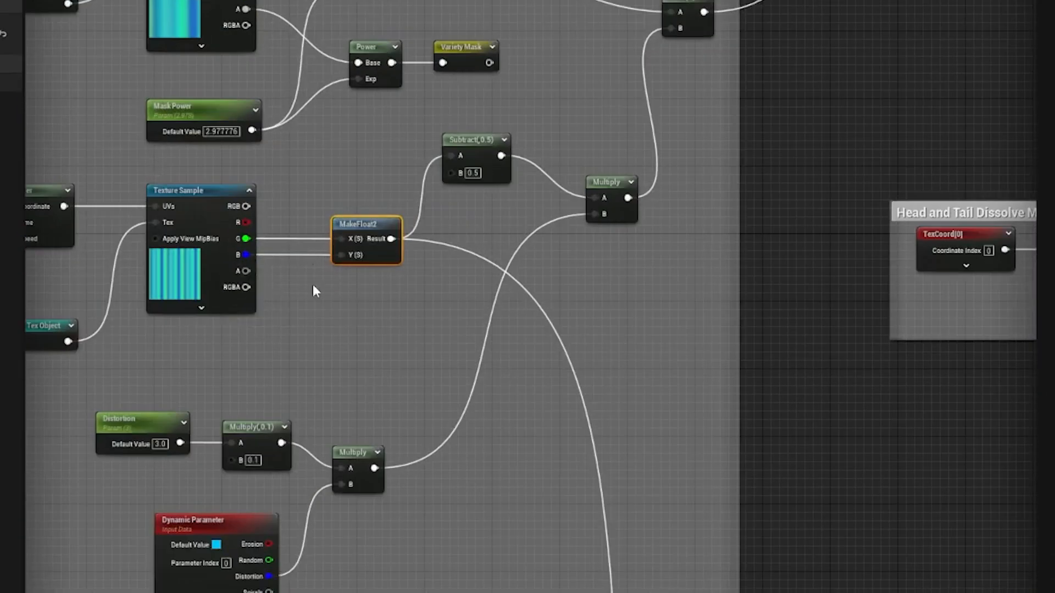
{"action": "scroll", "coordinate": [389, 281], "scroll_direction": "down", "scroll_amount": 3}
{"action": "right_click_drag", "start_coordinate": [608, 466], "coordinate": [467, 83]}
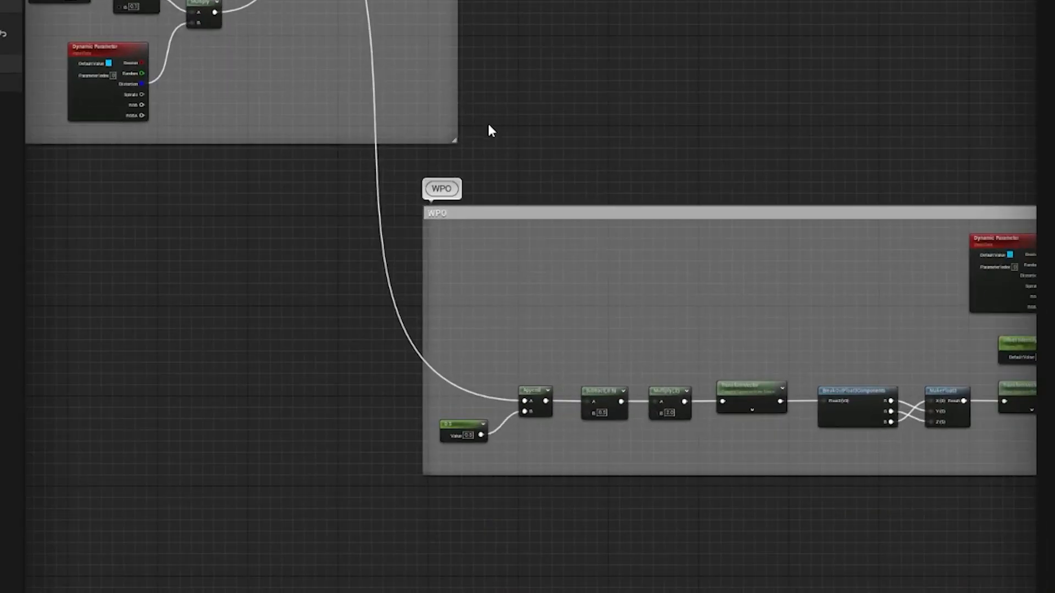
{"action": "right_click_drag", "start_coordinate": [558, 297], "coordinate": [469, 313]}
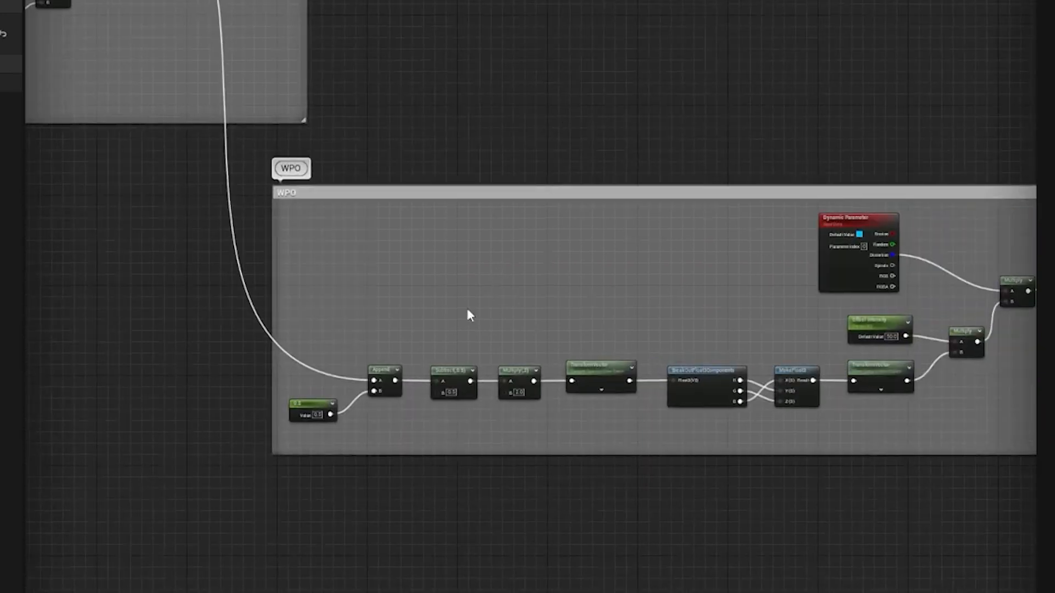
Examine the WPO chain from Append through Subtract, Multiply and TransformVector to BreakOutFloat3Components, and view the trail in the preview.
{"action": "scroll", "coordinate": [469, 313], "scroll_direction": "up", "scroll_amount": 2}
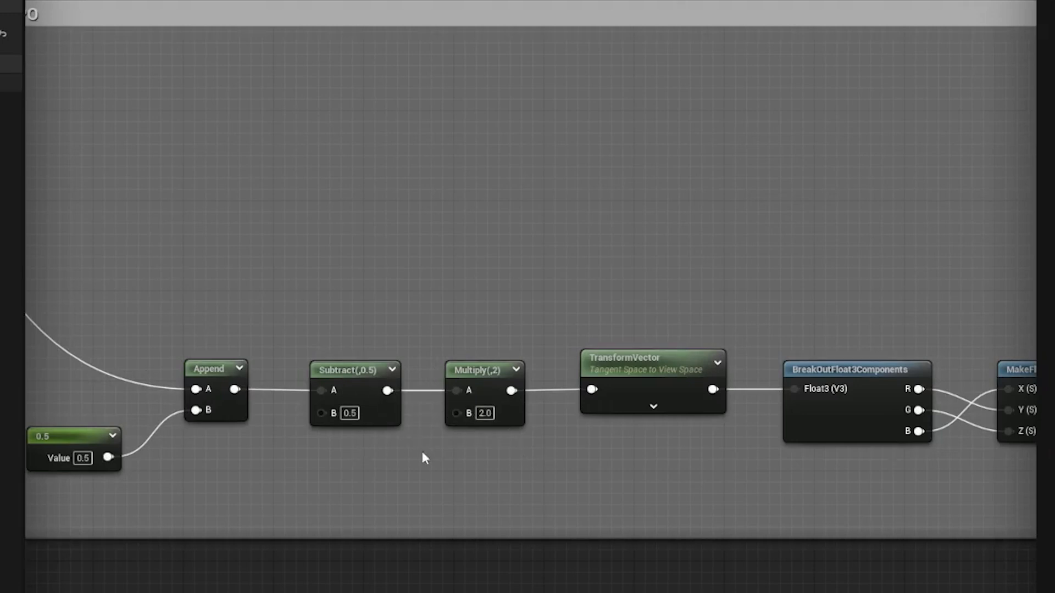
{"action": "right_click_drag", "start_coordinate": [532, 461], "coordinate": [329, 423]}
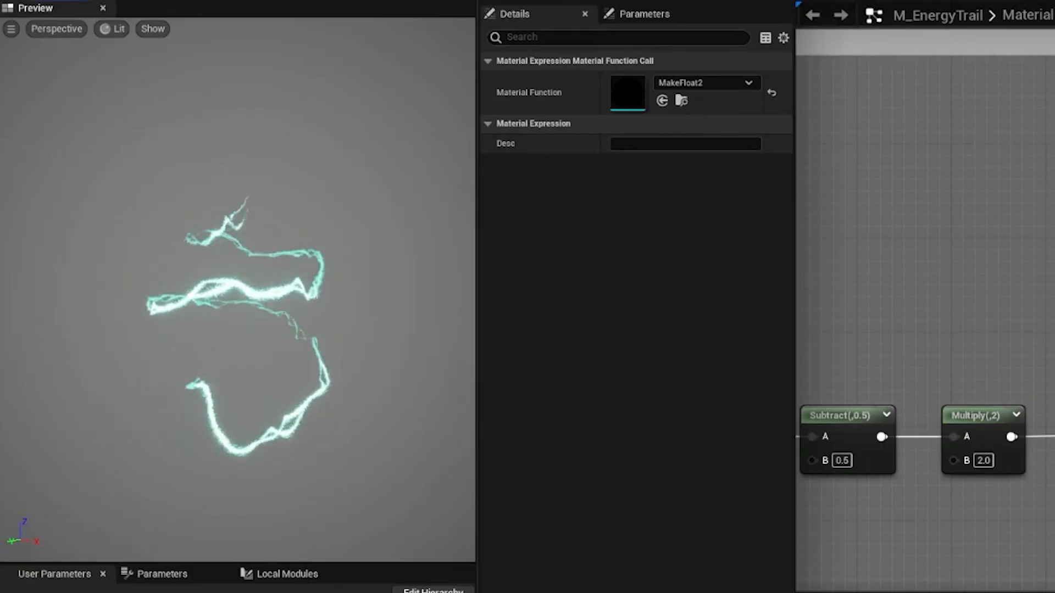
{"action": "left_click_drag", "start_coordinate": [301, 431], "coordinate": [302, 459]}
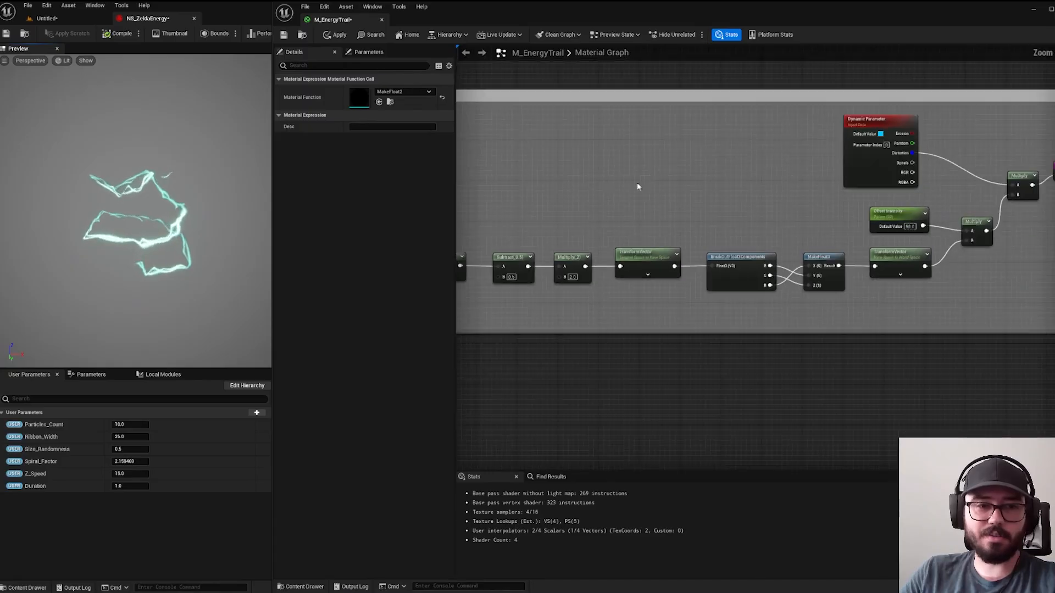
Set the Offset Intensity default value in the WPO group to 200 and inspect the trail's offset in the preview from several angles.
{"action": "right_click_drag", "start_coordinate": [632, 184], "coordinate": [562, 209]}
{"action": "scroll", "coordinate": [844, 251], "scroll_direction": "up", "scroll_amount": 2}
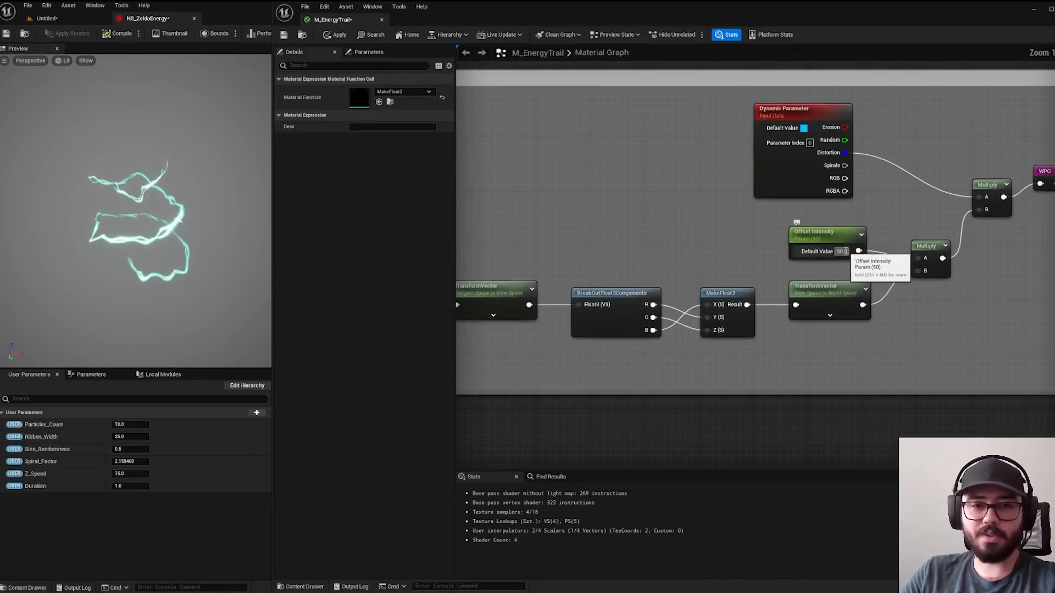
{"action": "left_click", "coordinate": [846, 251]}
{"action": "type", "text": "2"}
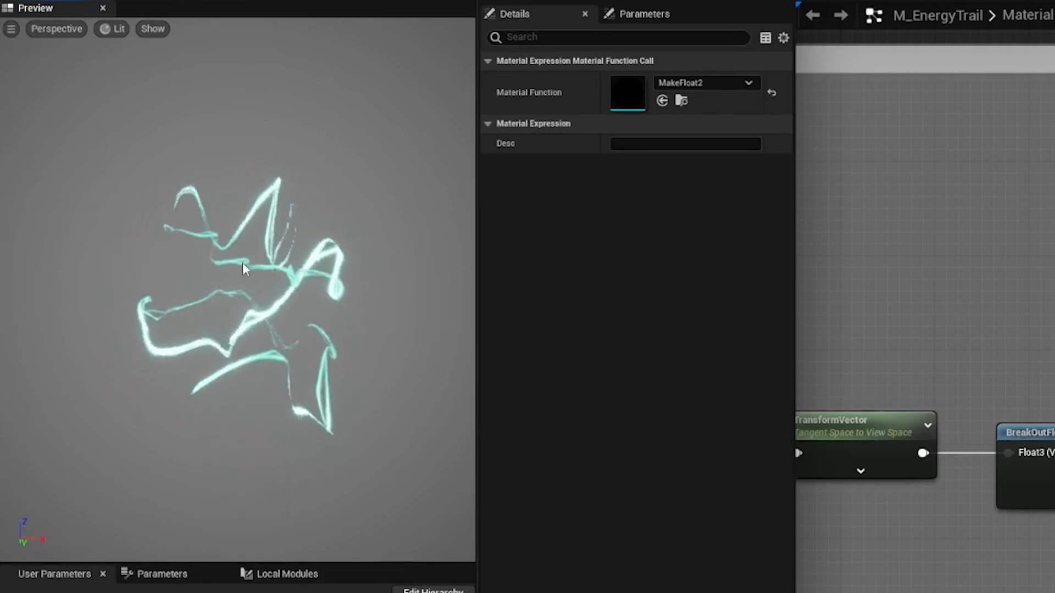
{"action": "left_click_drag", "start_coordinate": [242, 266], "coordinate": [242, 395]}
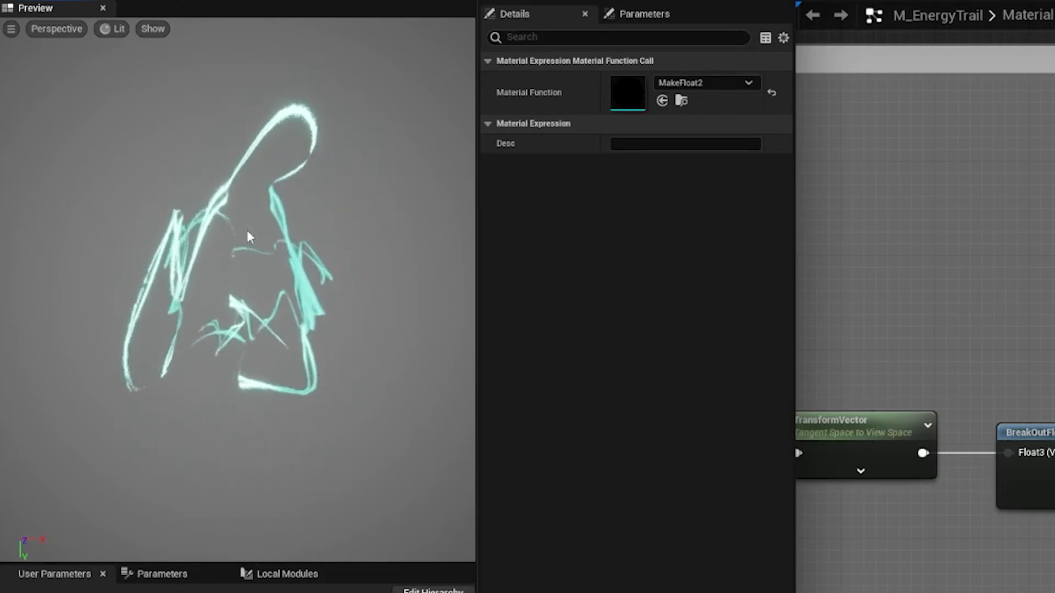
{"action": "left_click_drag", "start_coordinate": [193, 330], "coordinate": [357, 236]}
{"action": "left_click_drag", "start_coordinate": [193, 372], "coordinate": [209, 357]}
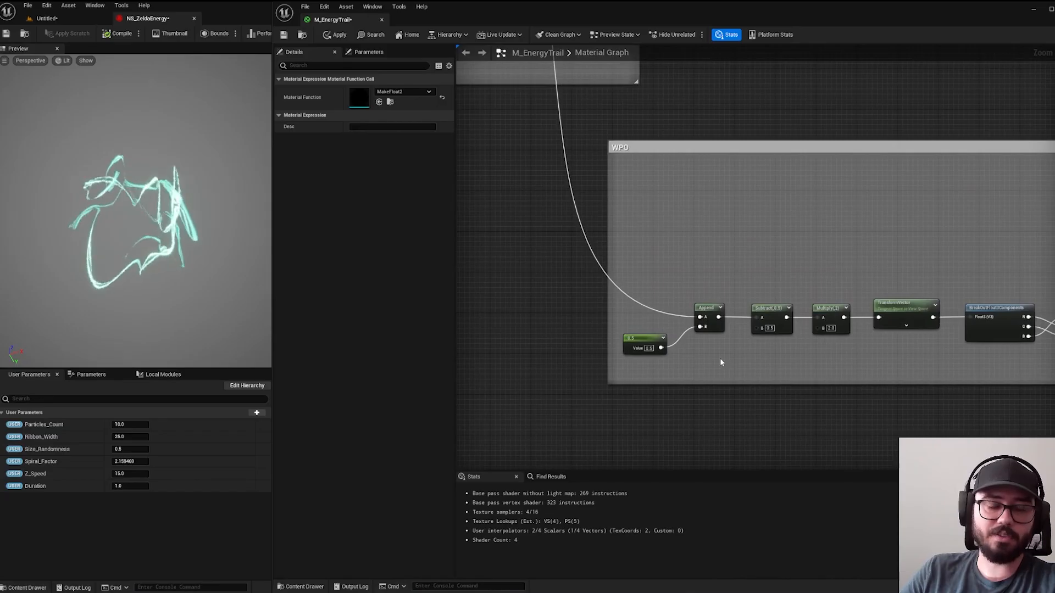
Try feeding Multiply(,2) directly into the Offset Intensity multiplication, inspect the preview, and reconnect the View Space to World Space TransformVector.
{"action": "right_click_drag", "start_coordinate": [822, 236], "coordinate": [494, 244]}
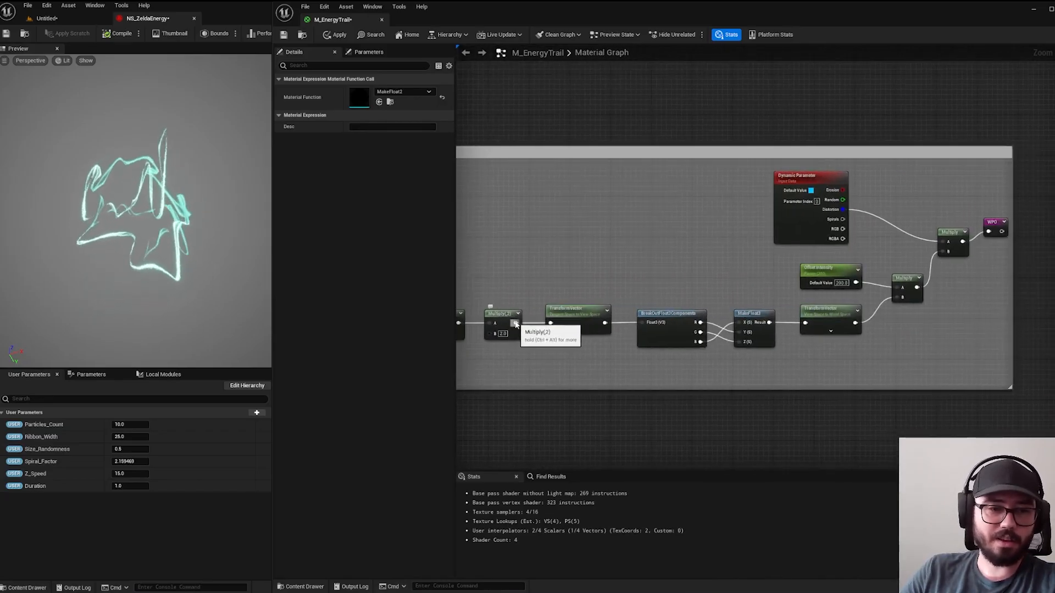
{"action": "left_click_drag", "start_coordinate": [516, 323], "coordinate": [902, 298]}
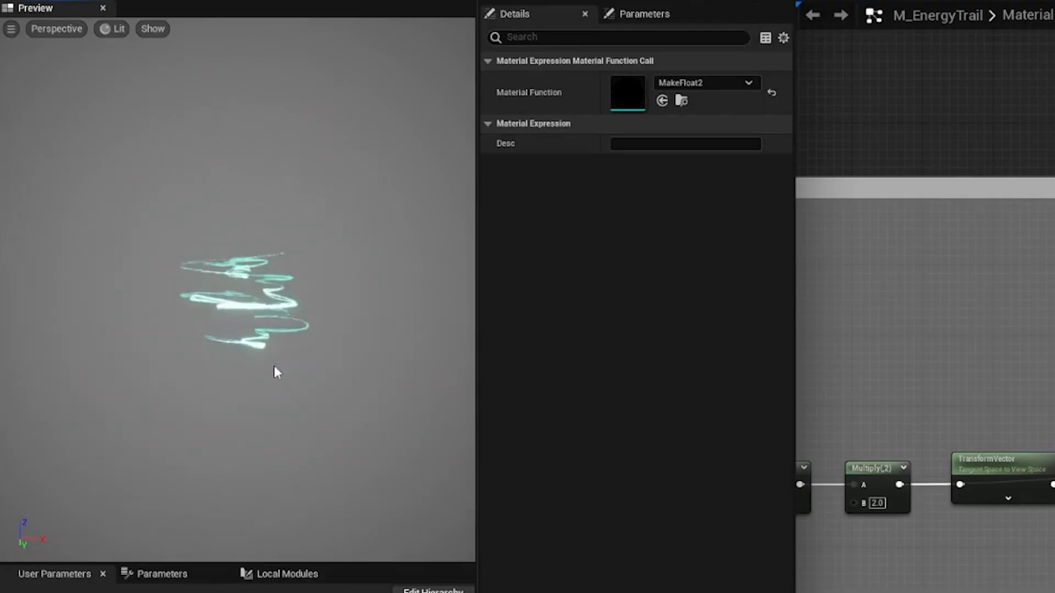
{"action": "left_click_drag", "start_coordinate": [263, 399], "coordinate": [393, 398]}
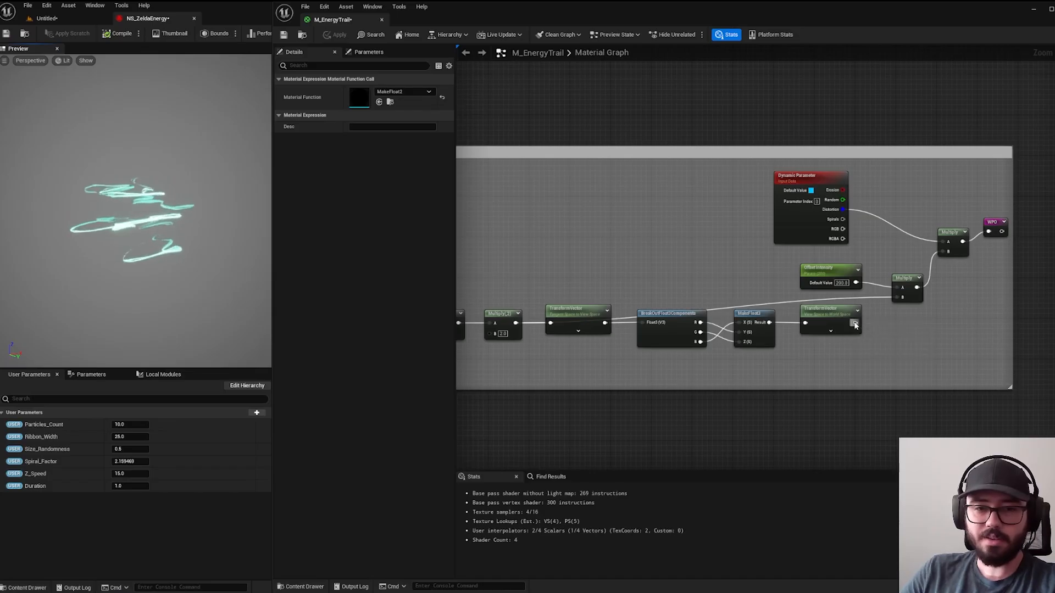
{"action": "left_click_drag", "start_coordinate": [855, 325], "coordinate": [902, 296]}
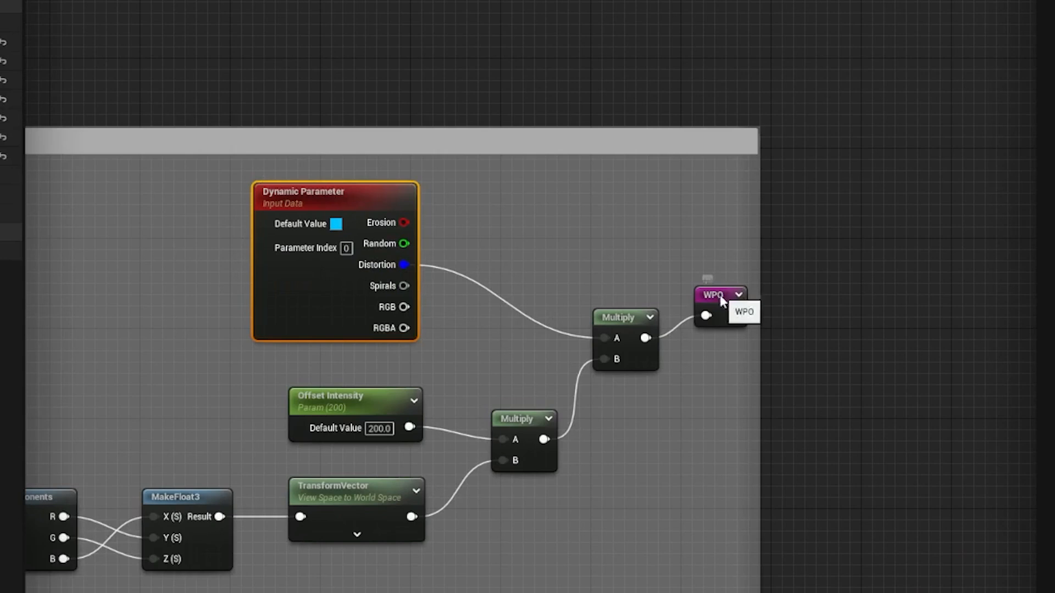
Align the WPO reroute node with the final Multiply output and follow it to the main material node.
{"action": "left_click", "coordinate": [721, 300]}
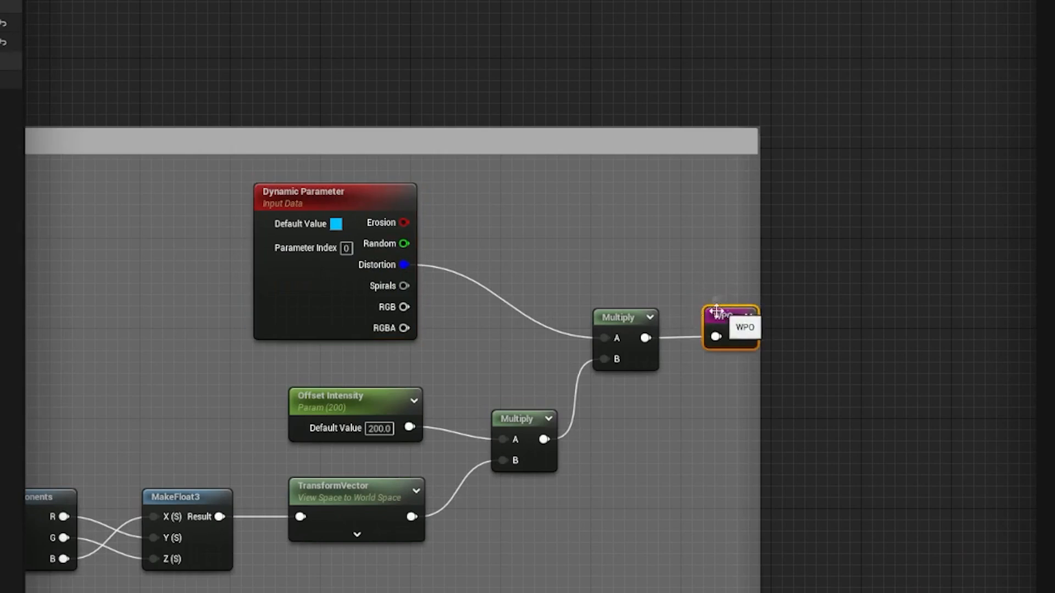
{"action": "scroll", "coordinate": [698, 327], "scroll_direction": "down", "scroll_amount": 7}
{"action": "right_click_drag", "start_coordinate": [1027, 263], "coordinate": [150, 339]}
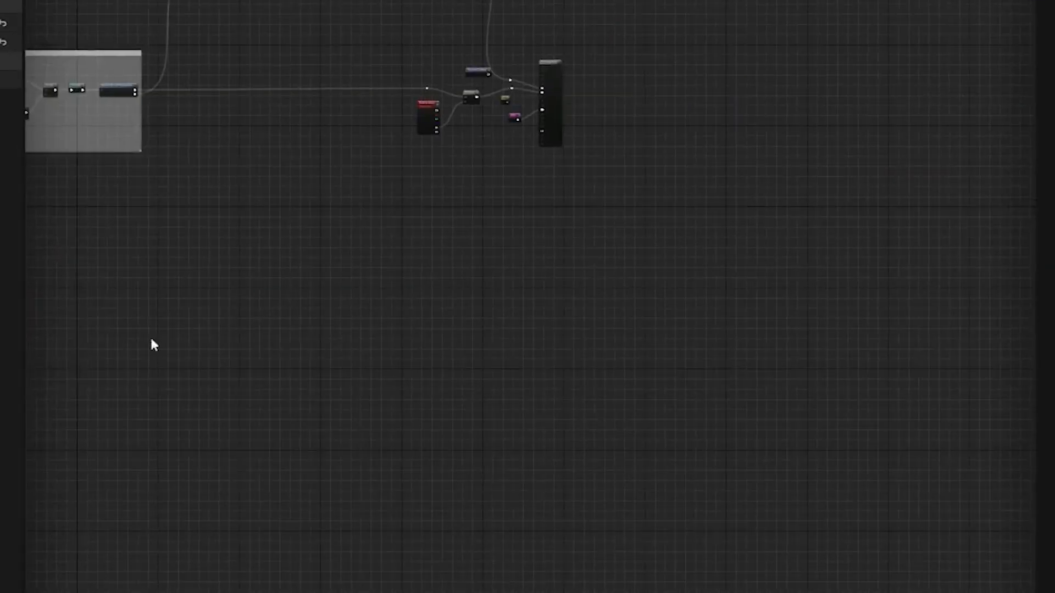
{"action": "right_click_drag", "start_coordinate": [498, 172], "coordinate": [392, 334]}
{"action": "scroll", "coordinate": [402, 307], "scroll_direction": "up", "scroll_amount": 7}
{"action": "scroll", "coordinate": [588, 149], "scroll_direction": "down", "scroll_amount": 8}
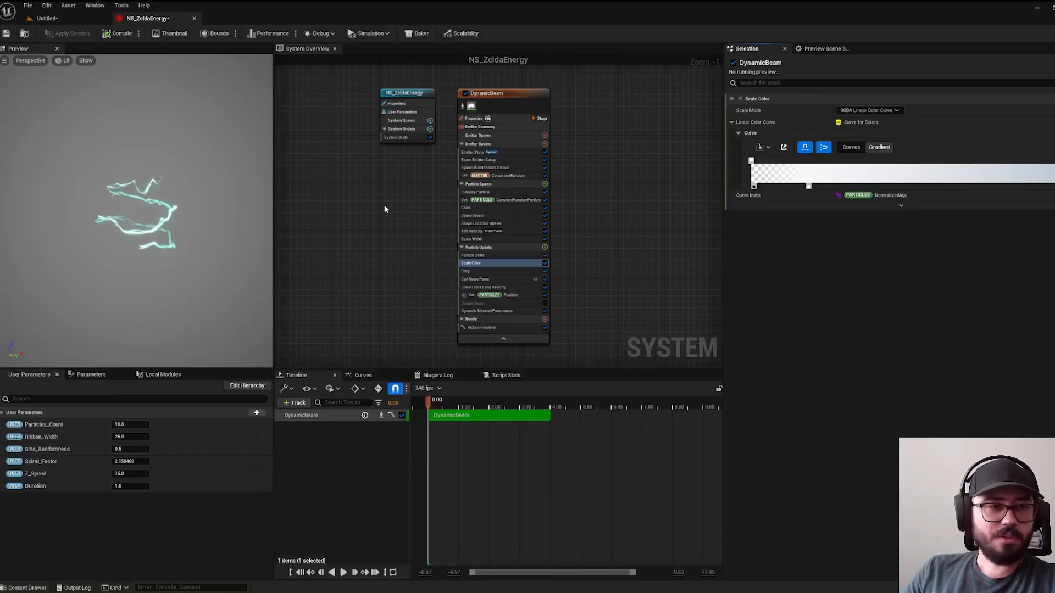
In the NS_ZeldaEnergy system, add a second emitter from the Dynamic Beam template and compare its modules with the existing DynamicBeam emitter.
{"action": "right_click_drag", "start_coordinate": [390, 207], "coordinate": [445, 222]}
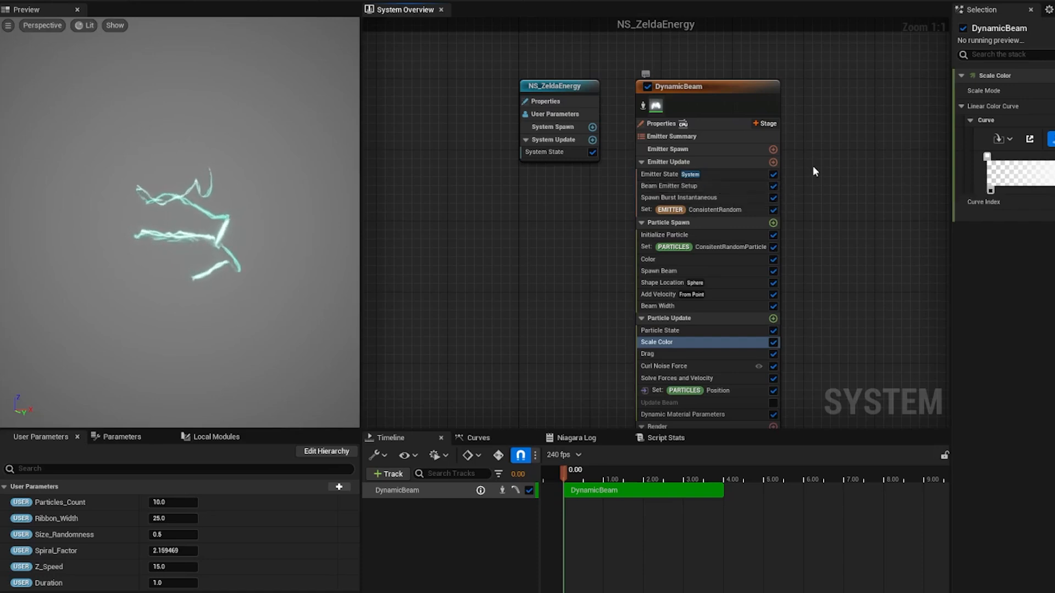
{"action": "right_click_drag", "start_coordinate": [817, 167], "coordinate": [713, 200]}
{"action": "left_click", "coordinate": [739, 218]}
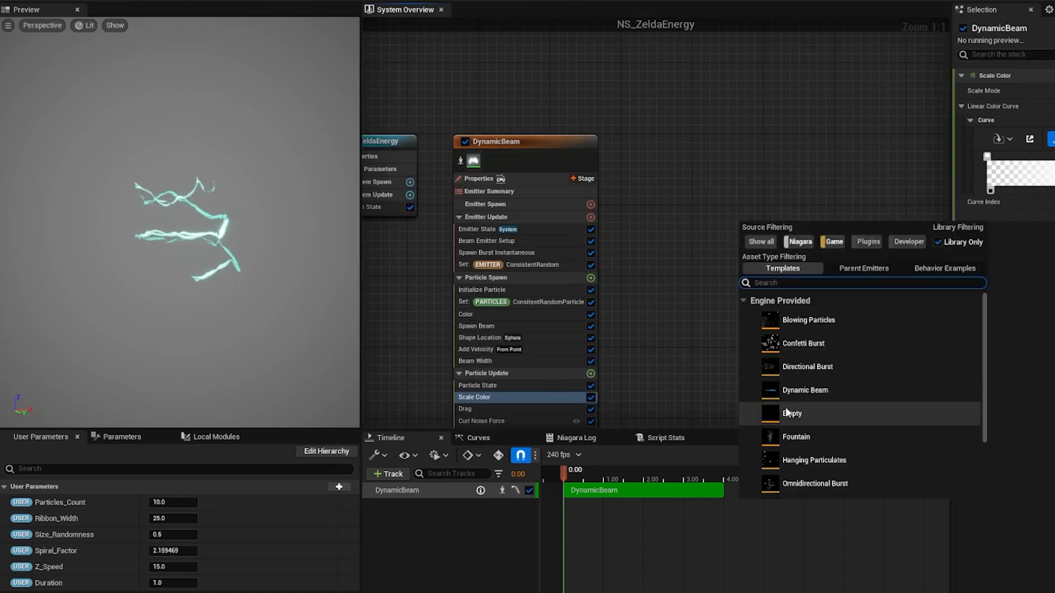
{"action": "scroll", "coordinate": [797, 418], "scroll_direction": "down", "scroll_amount": 1}
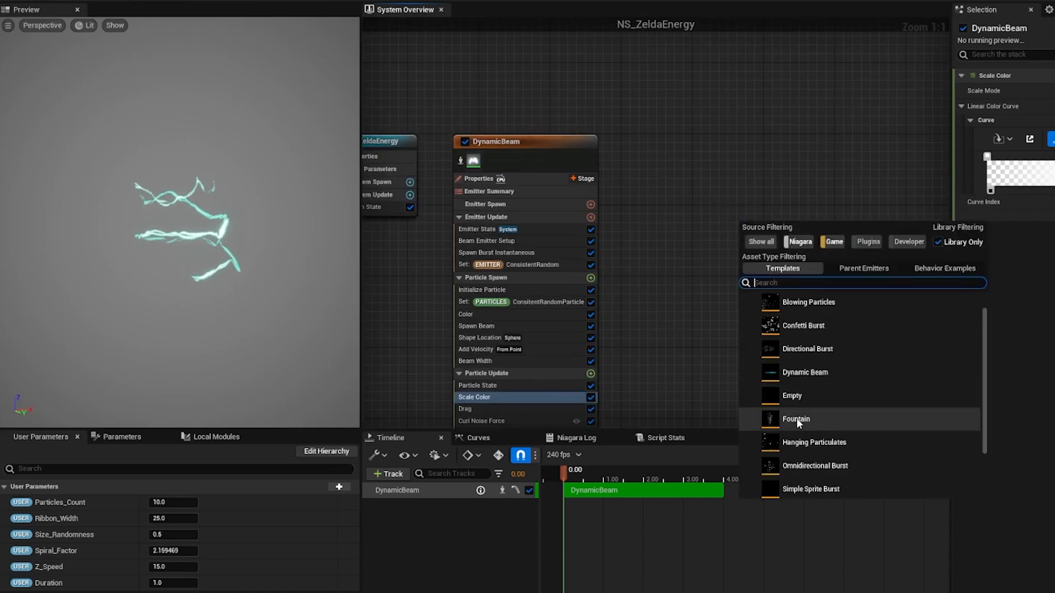
{"action": "double_click", "coordinate": [806, 374]}
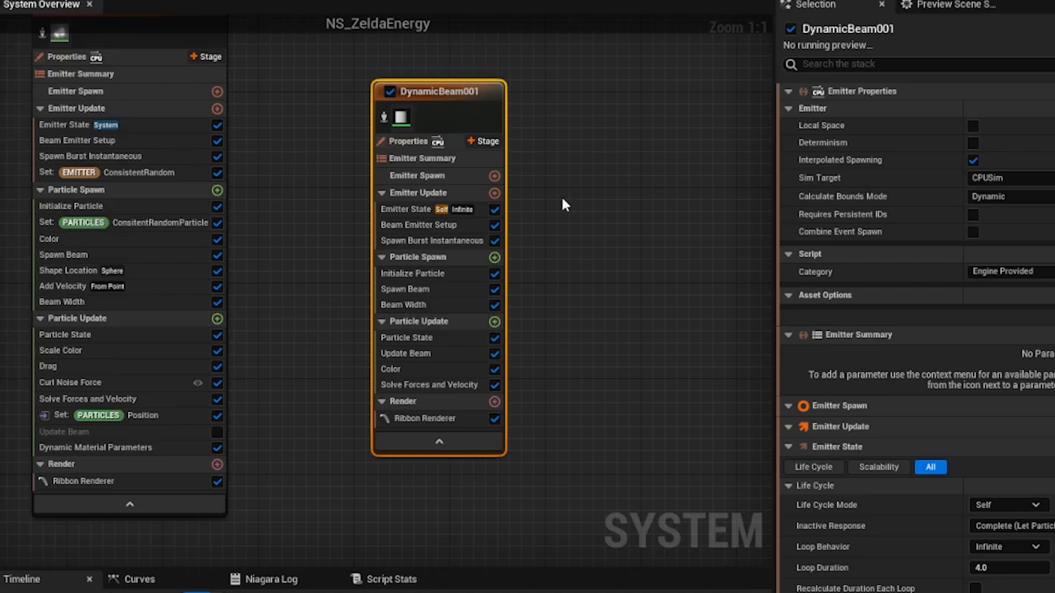
{"action": "right_click_drag", "start_coordinate": [562, 198], "coordinate": [564, 308]}
{"action": "left_click", "coordinate": [564, 308]}
{"action": "left_click", "coordinate": [473, 204]}
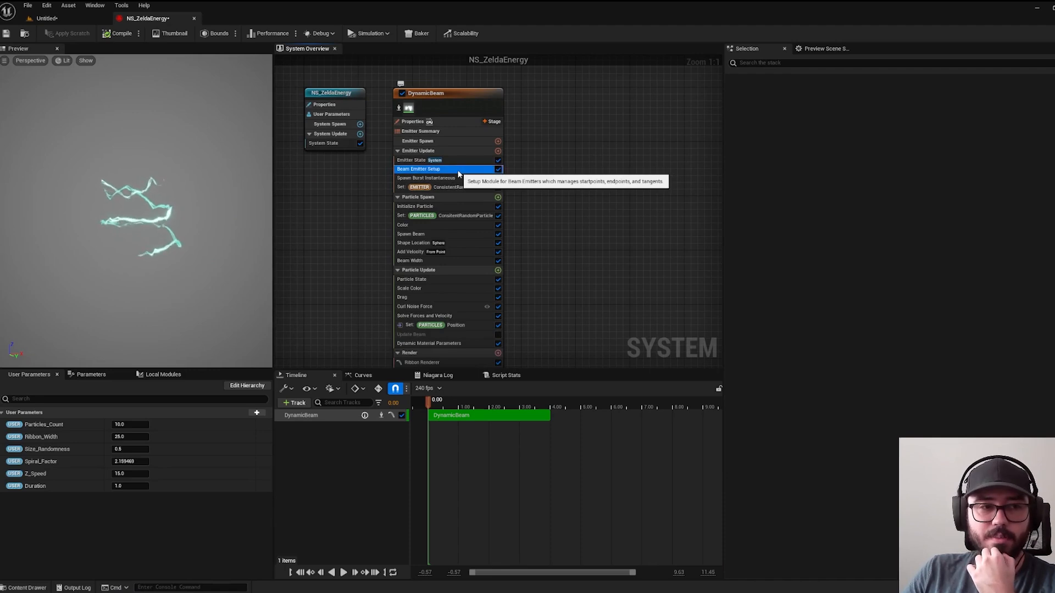
Examine DynamicBeam's Beam Emitter Setup, Spawn Burst Instantaneous, and the modules setting ConsistentRandom and ConsitentRandomParticle.
{"action": "left_click", "coordinate": [458, 172]}
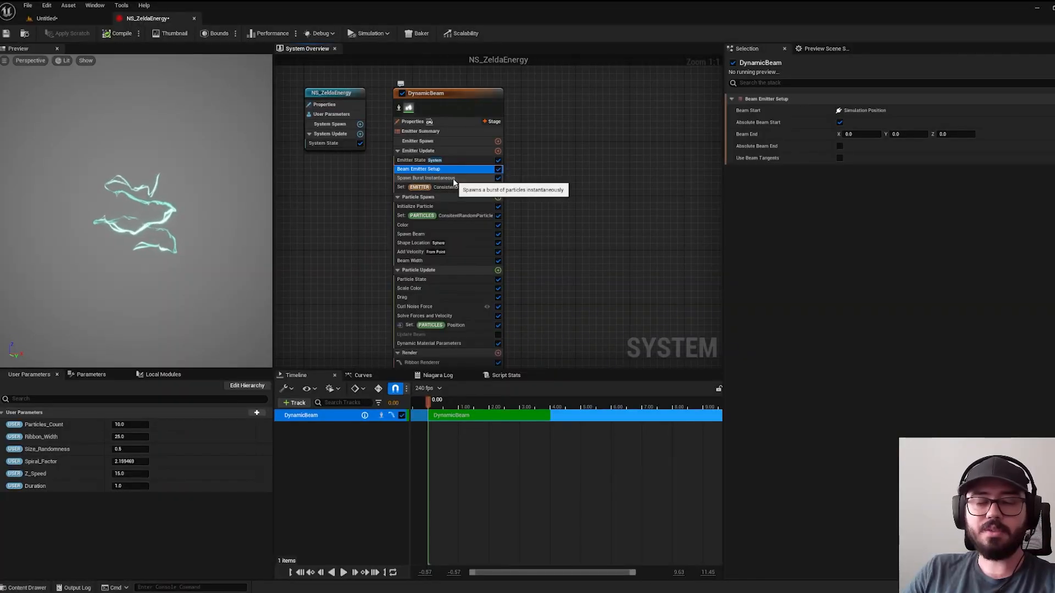
{"action": "left_click", "coordinate": [453, 179]}
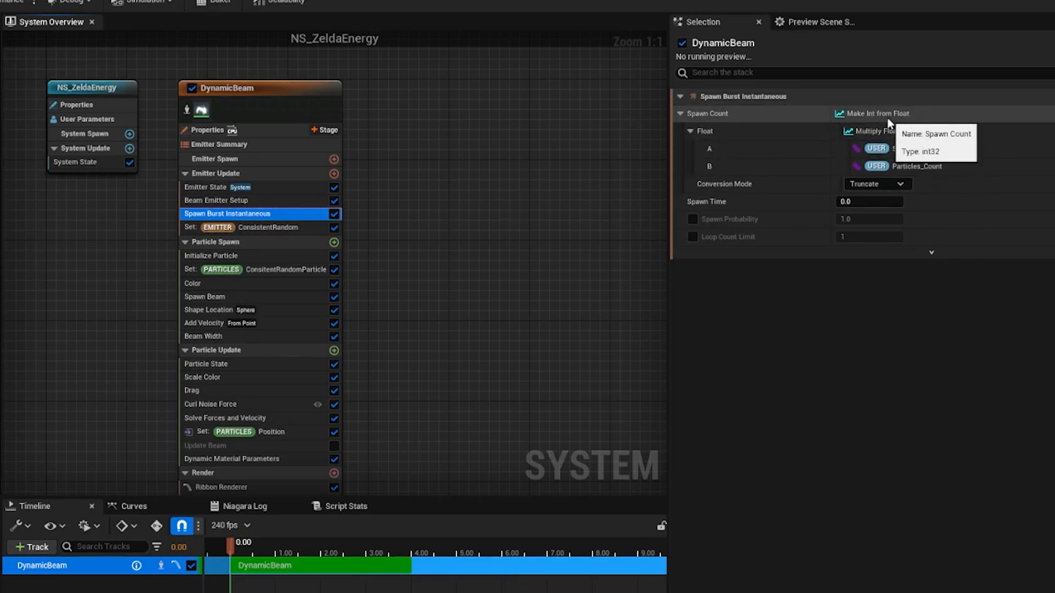
{"action": "left_click", "coordinate": [283, 229]}
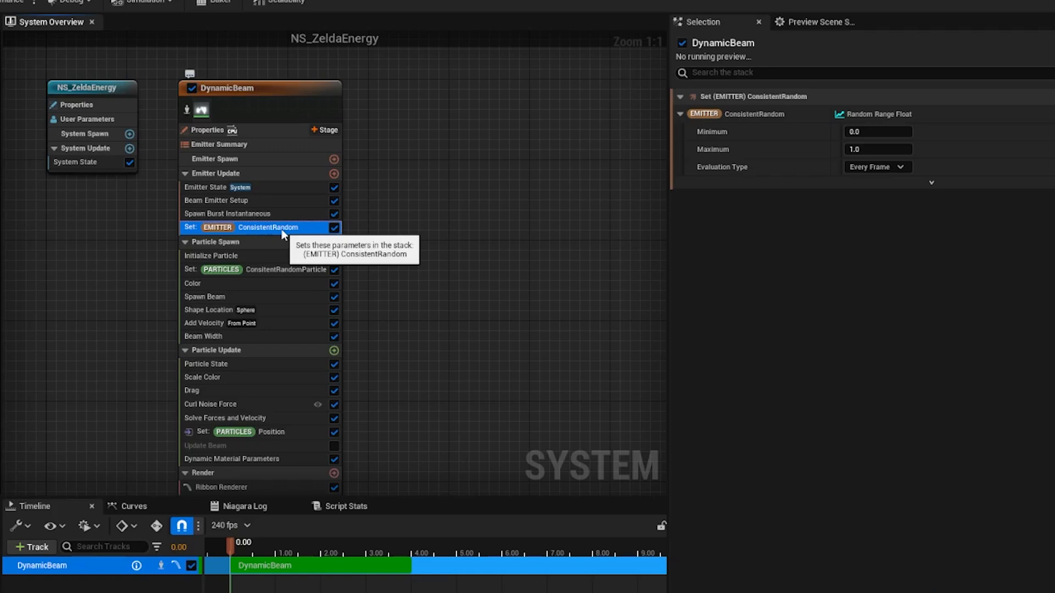
{"action": "left_click", "coordinate": [272, 269]}
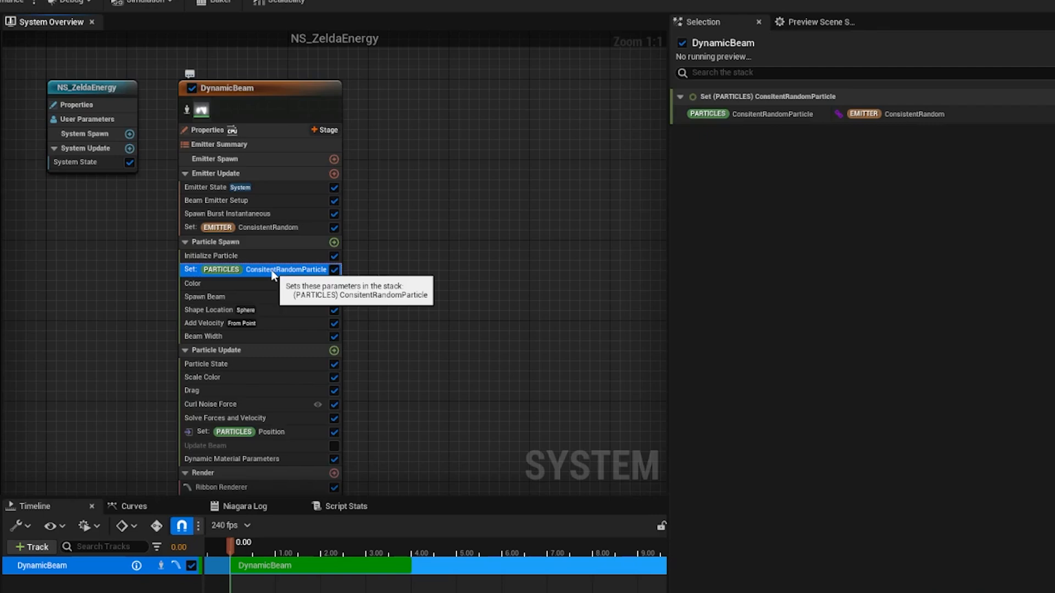
Compare the Spawn Count inputs with the Shape Location spiral calculation, and review the Beam Emitter Setup and Add Velocity settings.
{"action": "left_click", "coordinate": [272, 214]}
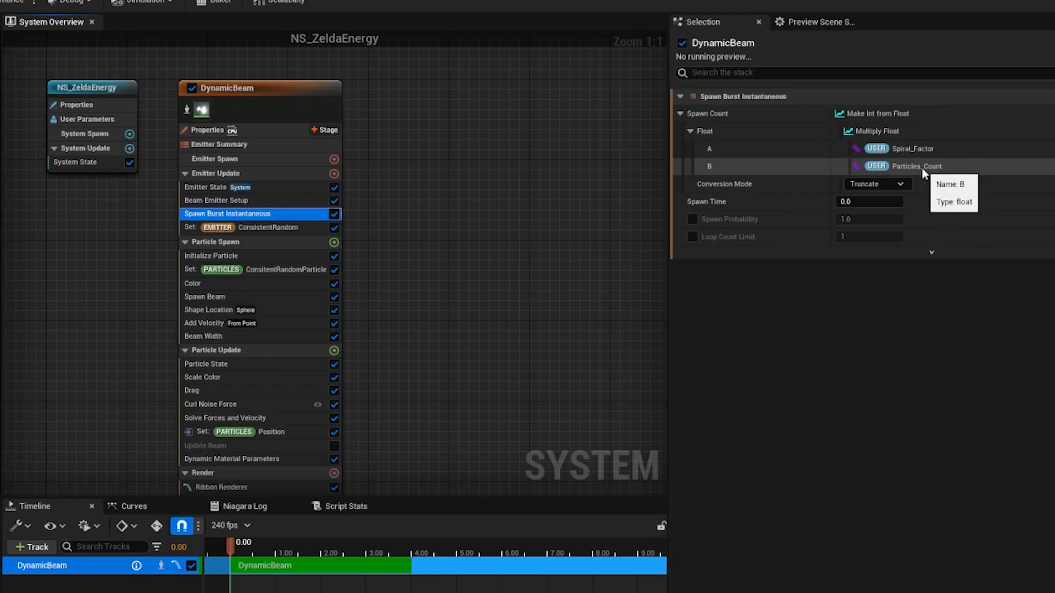
{"action": "left_click", "coordinate": [278, 311]}
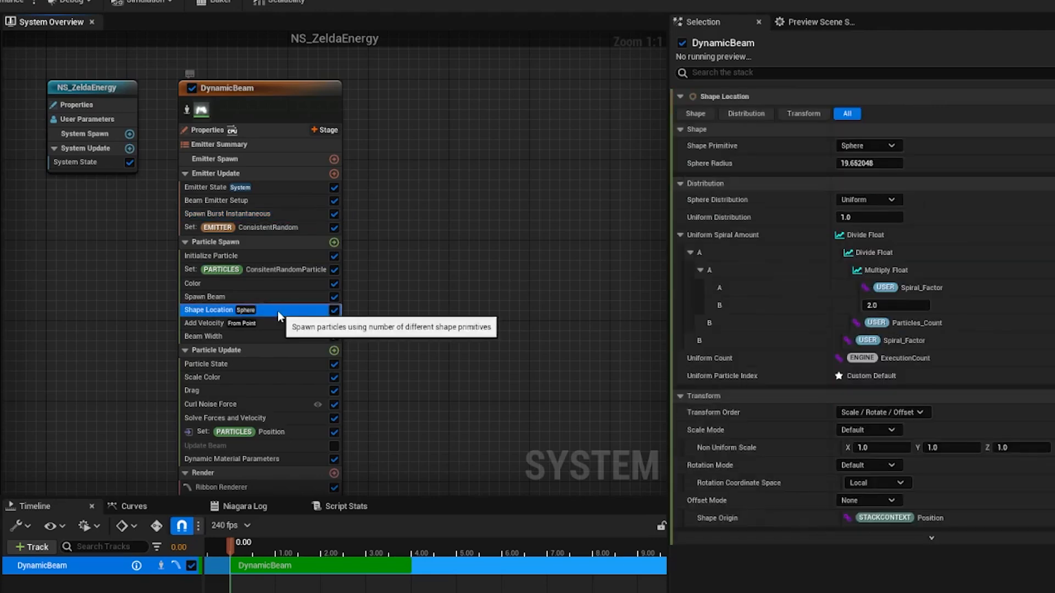
{"action": "left_click", "coordinate": [269, 201]}
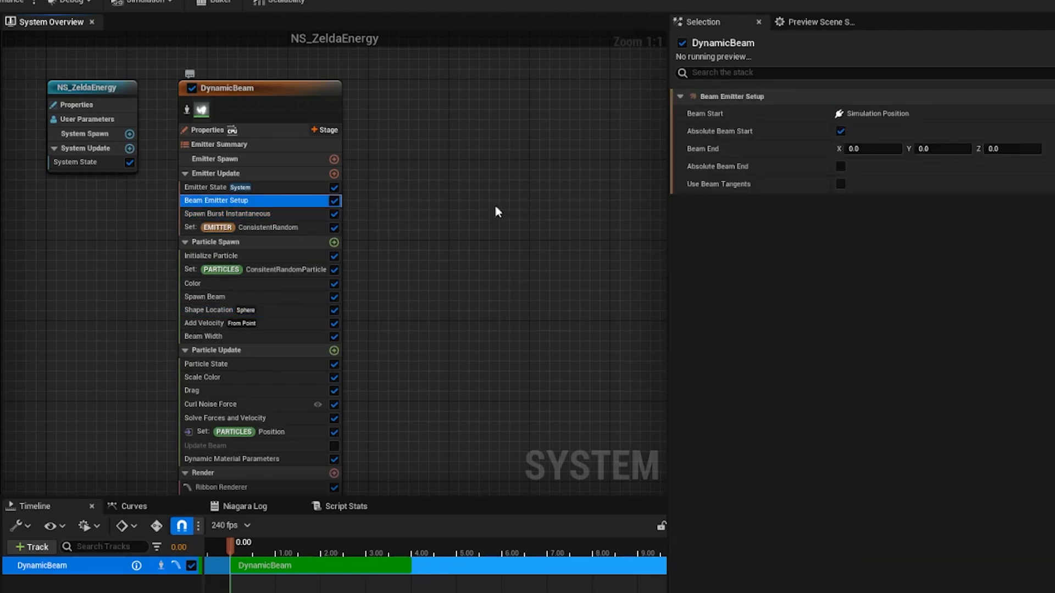
{"action": "left_click", "coordinate": [279, 309]}
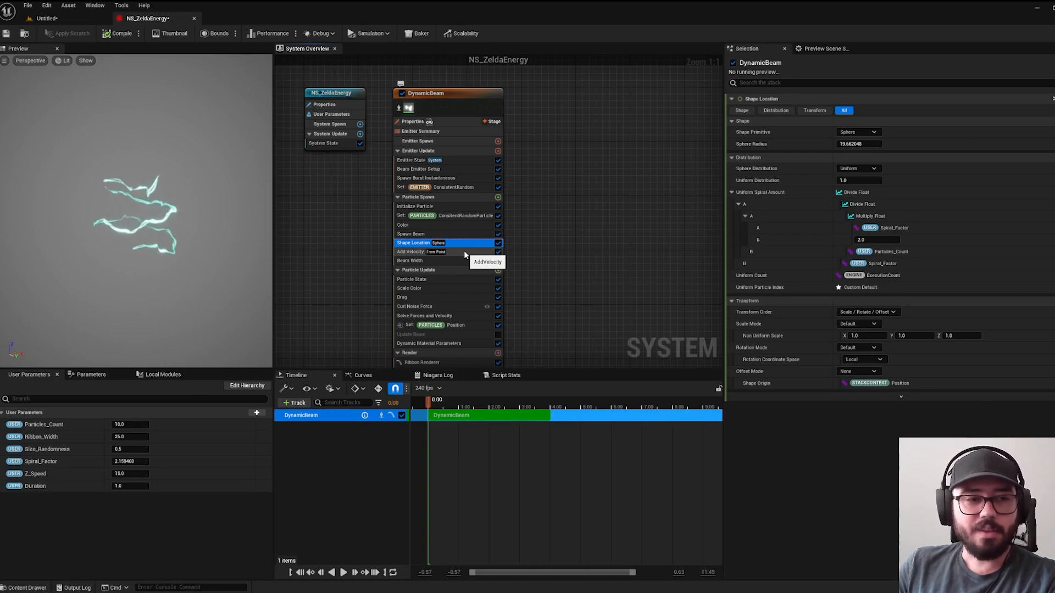
{"action": "left_click", "coordinate": [464, 250]}
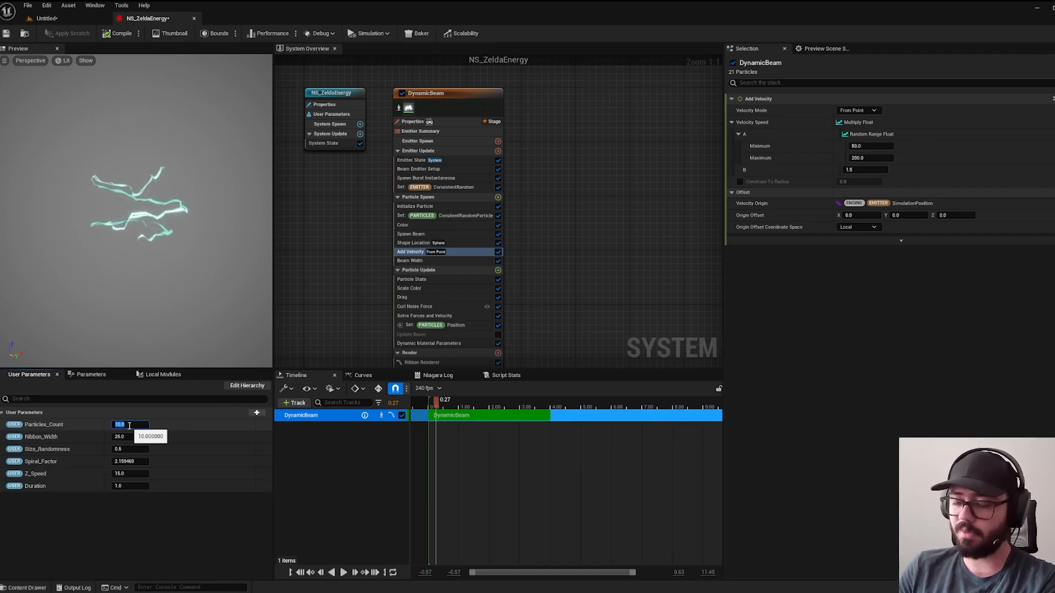
Set the Particles_Count user parameter to 150 to compare the effect, and return it to 10.
{"action": "key", "text": "Return"}
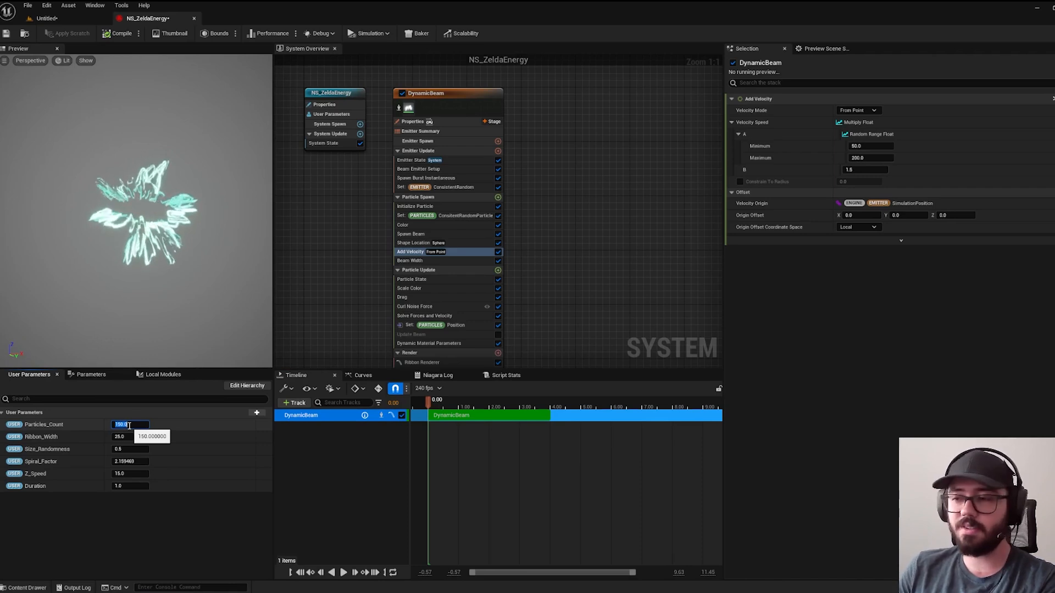
{"action": "type", "text": "10"}
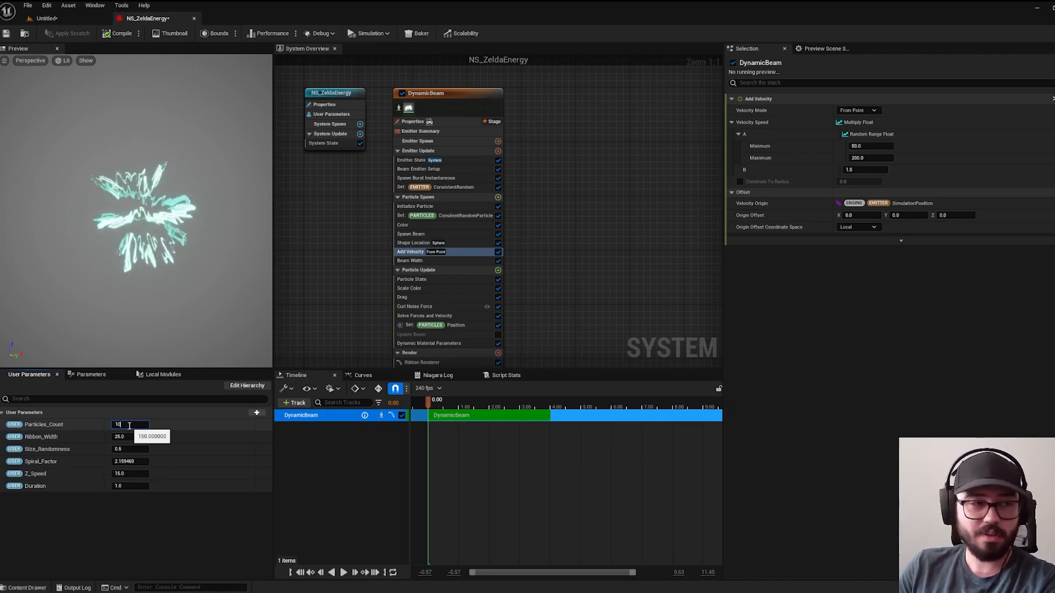
{"action": "key", "text": "Return"}
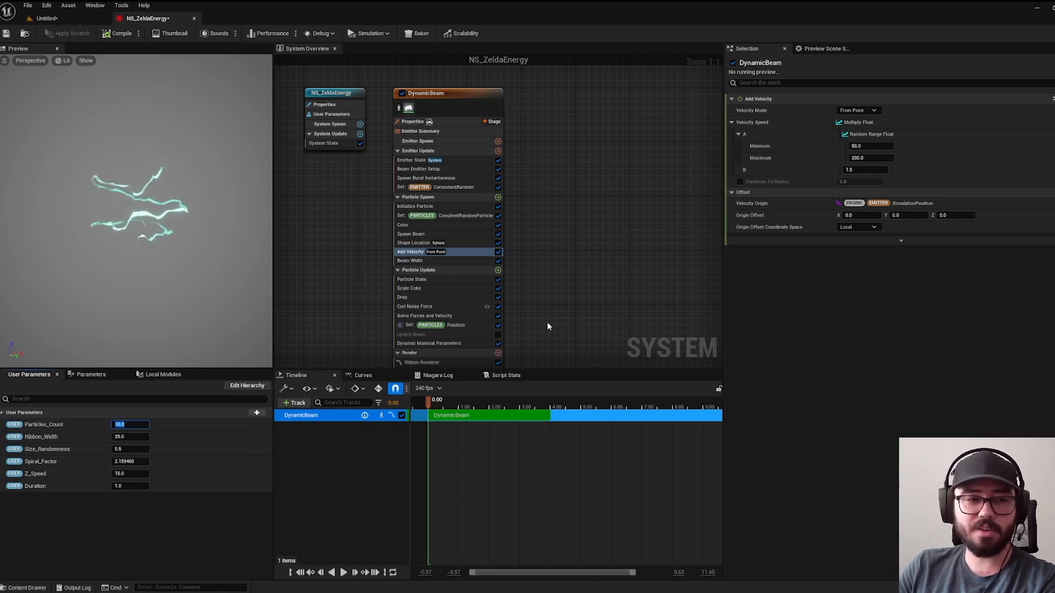
In the Ribbon Renderer, lower Curve Tension to about 0.008 and raise it again to compare the ribbon's shape.
{"action": "right_click_drag", "start_coordinate": [551, 329], "coordinate": [586, 238]}
{"action": "left_click", "coordinate": [483, 263]}
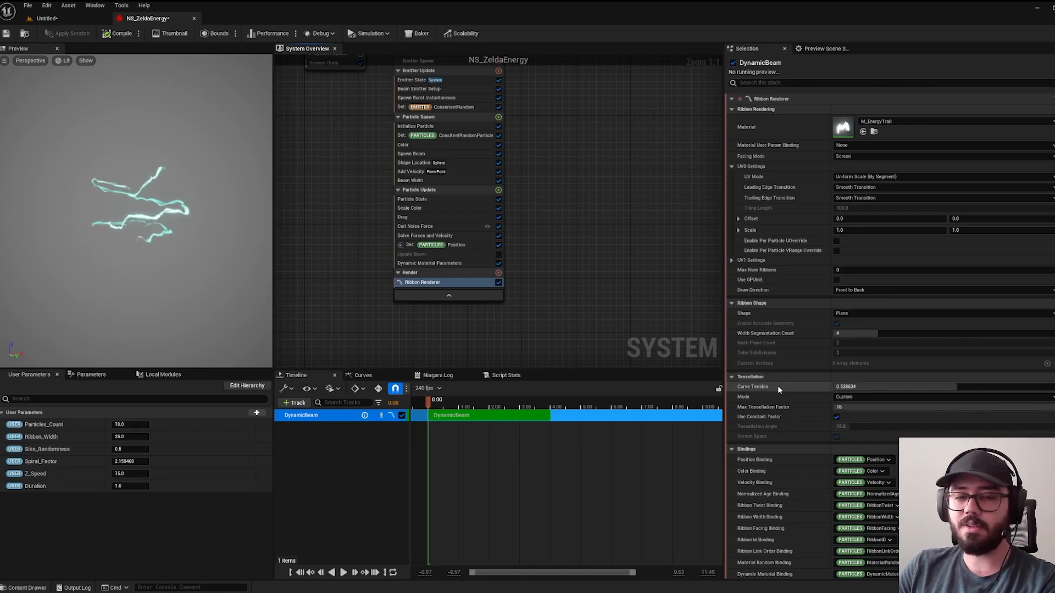
{"action": "scroll", "coordinate": [778, 387], "scroll_direction": "down", "scroll_amount": 1}
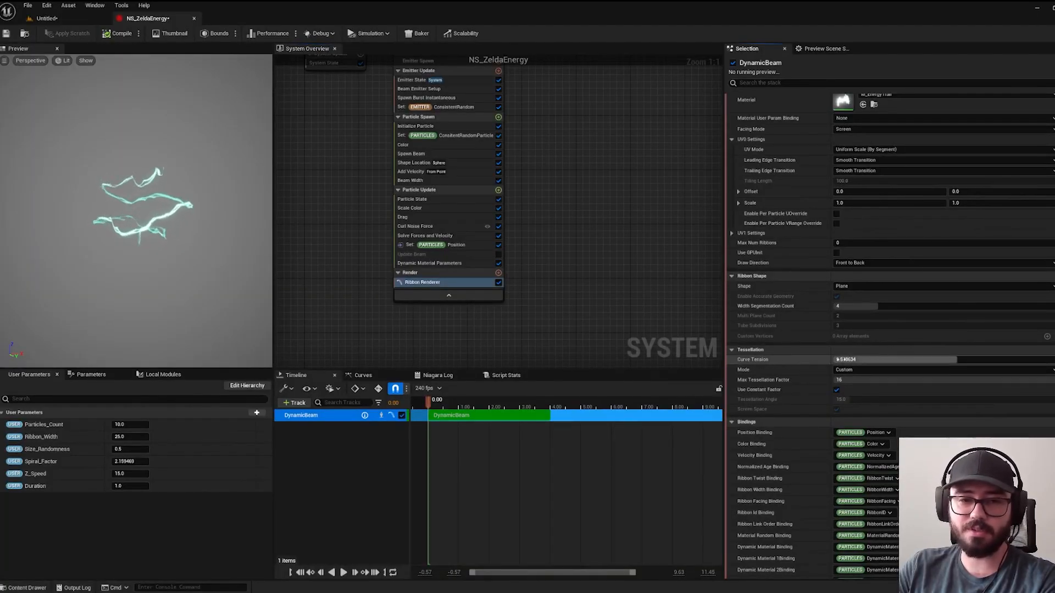
{"action": "left_click_drag", "start_coordinate": [838, 359], "coordinate": [731, 359]}
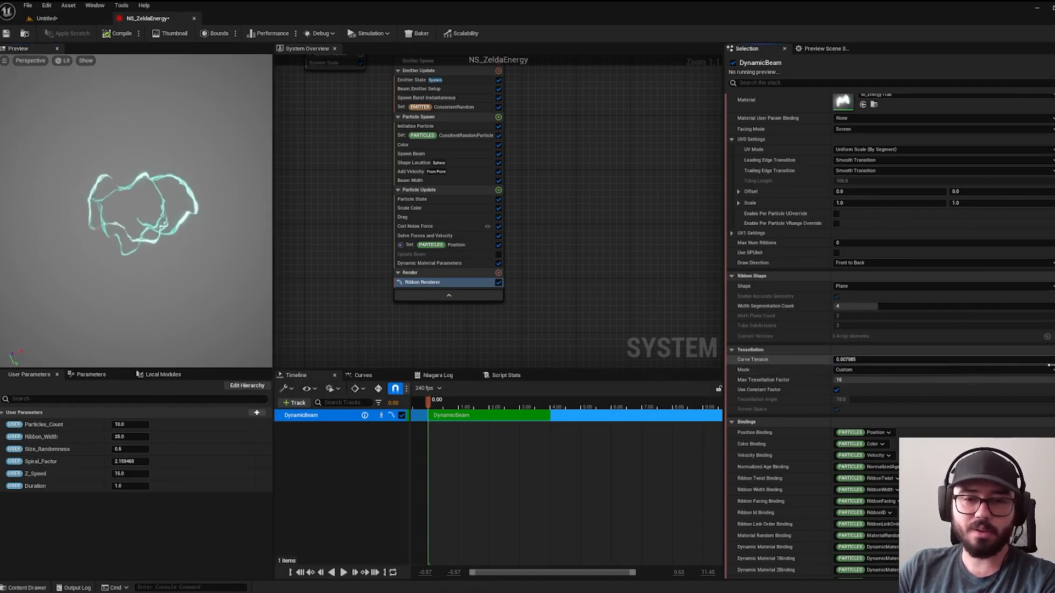
{"action": "left_click_drag", "start_coordinate": [1050, 363], "coordinate": [1054, 361]}
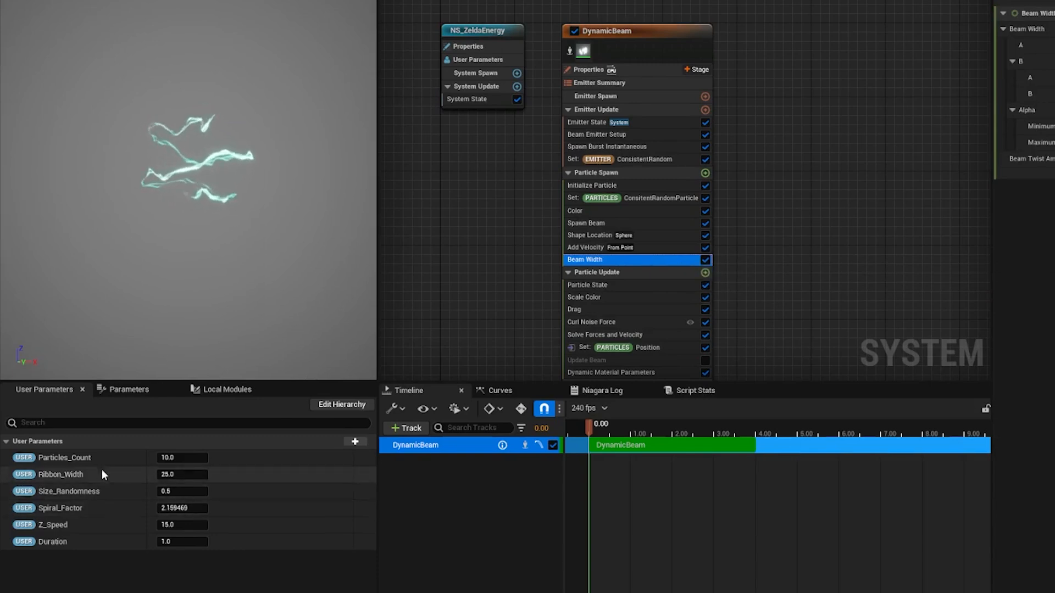
Examine how Beam Width uses Ribbon_Width and Size_Randomness, and review the Scale Color gradient.
{"action": "right_click_drag", "start_coordinate": [527, 303], "coordinate": [539, 236]}
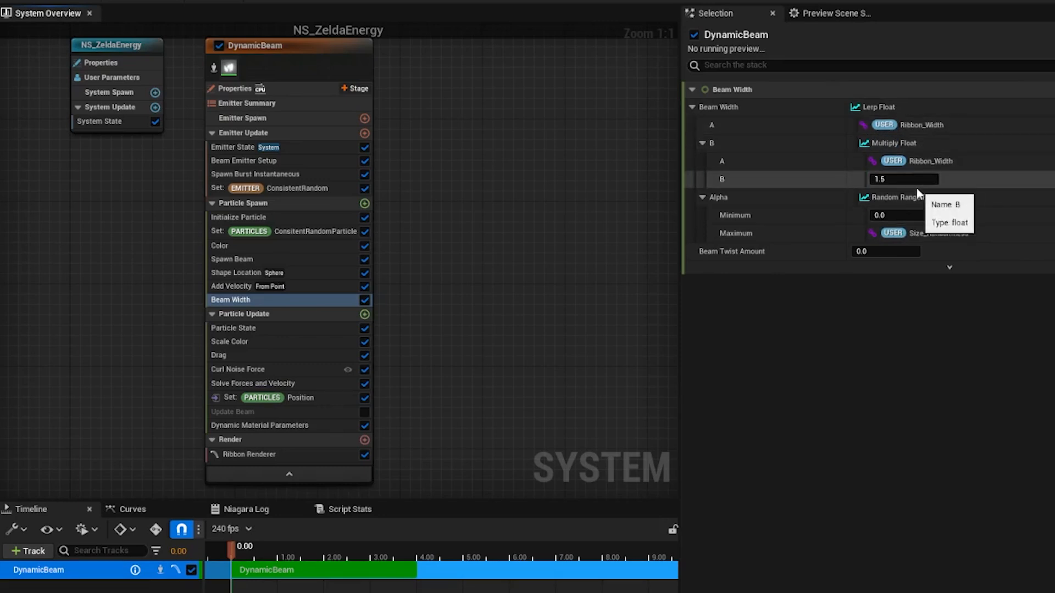
{"action": "right_click_drag", "start_coordinate": [420, 350], "coordinate": [456, 300]}
{"action": "right_click_drag", "start_coordinate": [359, 316], "coordinate": [342, 278]}
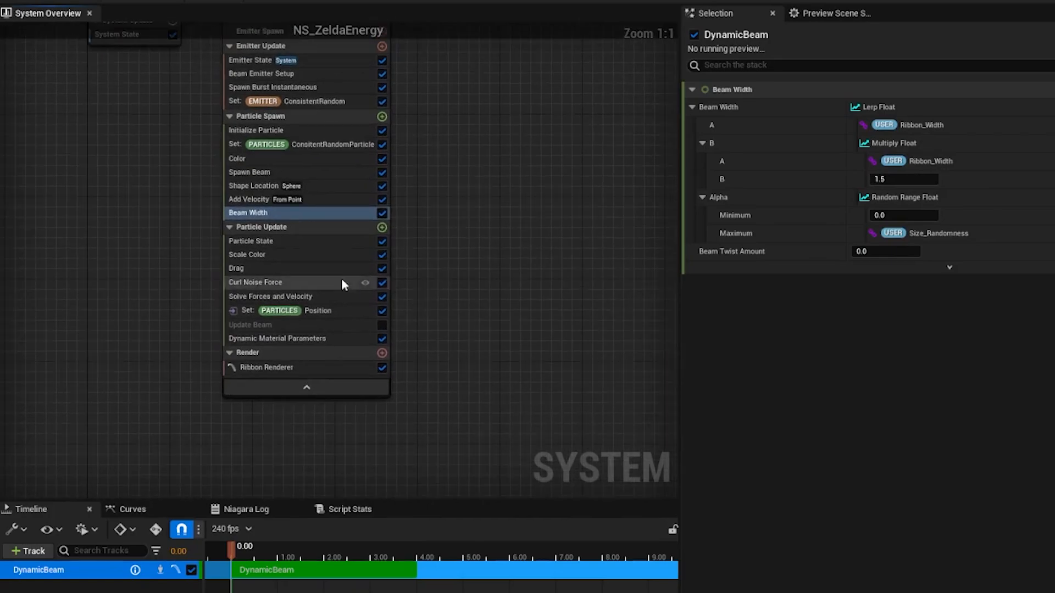
{"action": "left_click", "coordinate": [301, 253]}
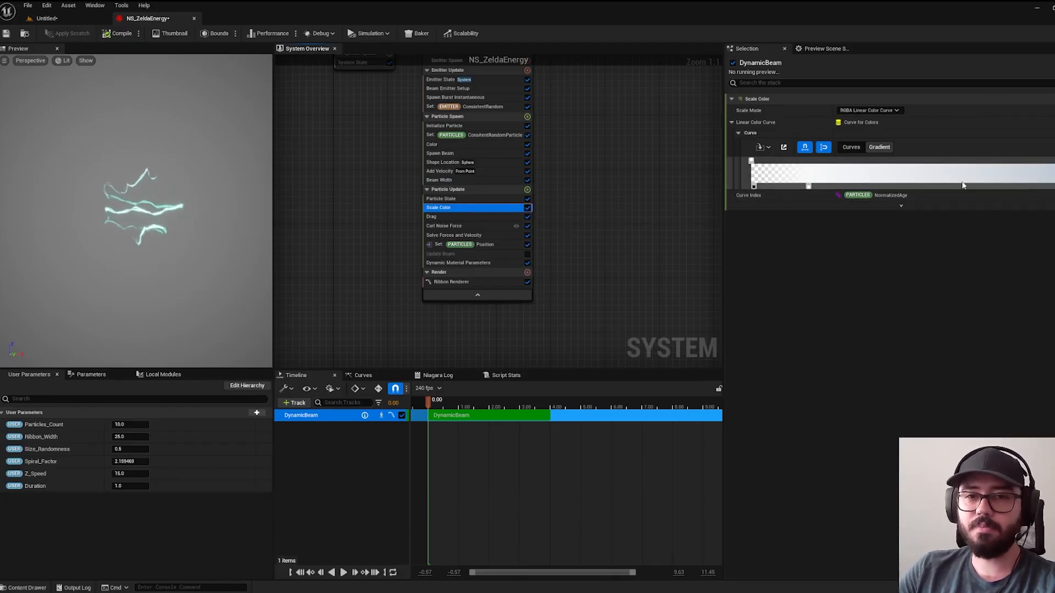
Set the Drag value in DynamicBeam's Drag module to 10.
{"action": "left_click", "coordinate": [464, 218]}
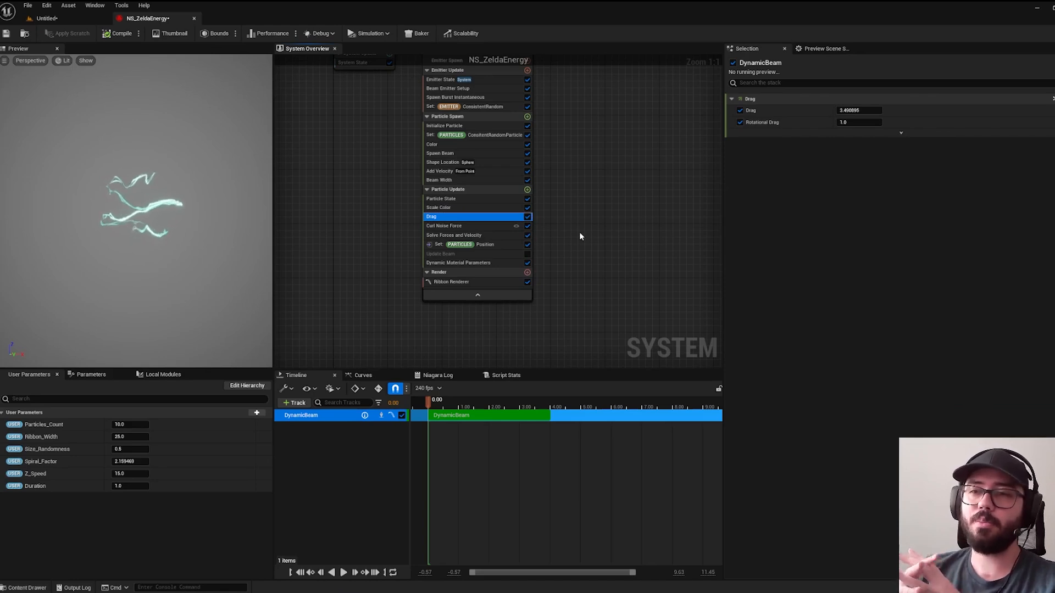
{"action": "left_click_drag", "start_coordinate": [439, 399], "coordinate": [438, 408]}
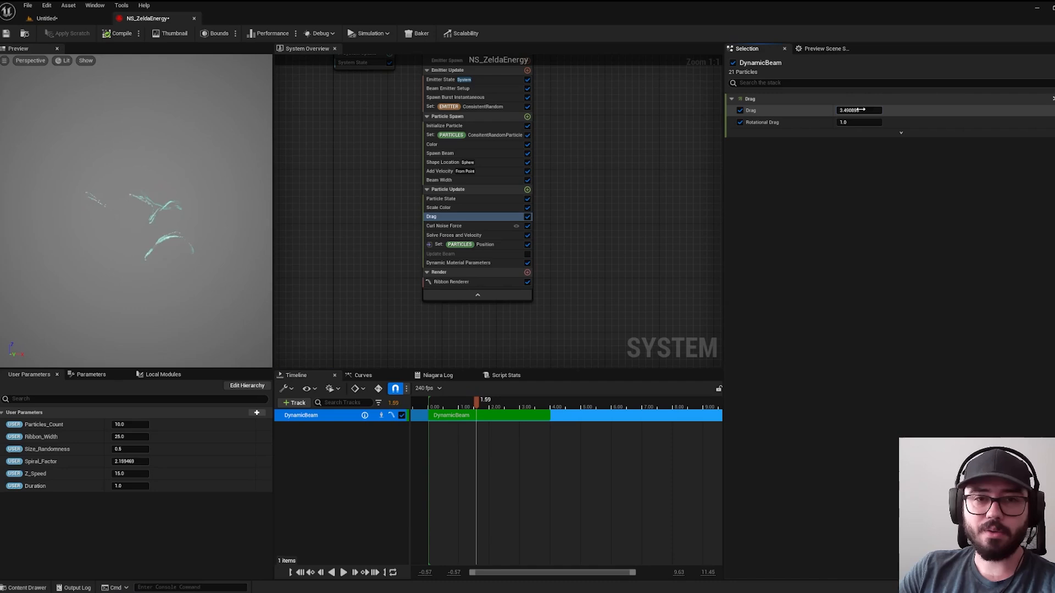
{"action": "left_click", "coordinate": [855, 111]}
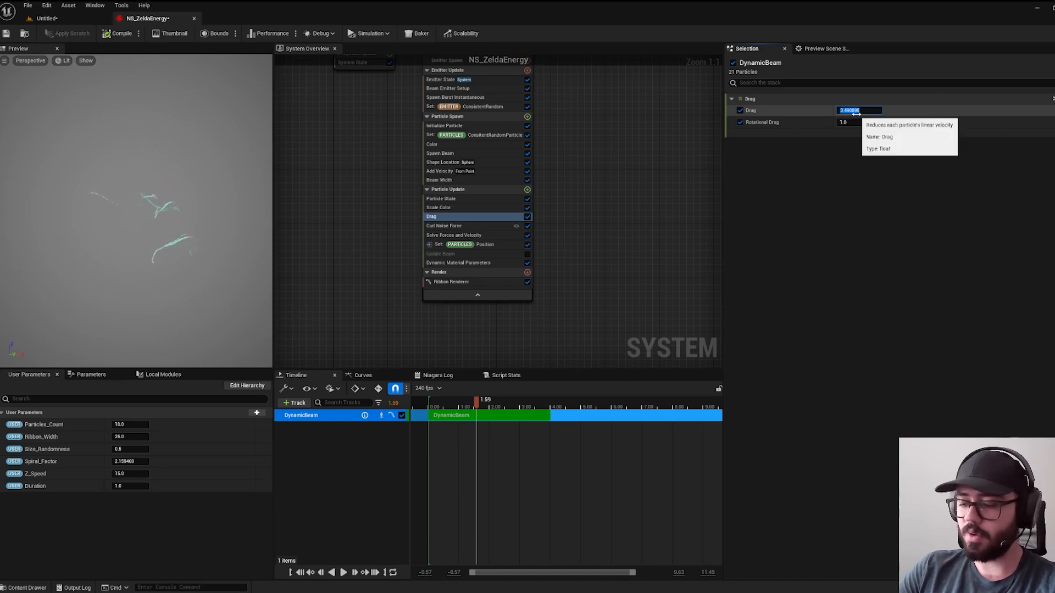
{"action": "type", "text": "10"}
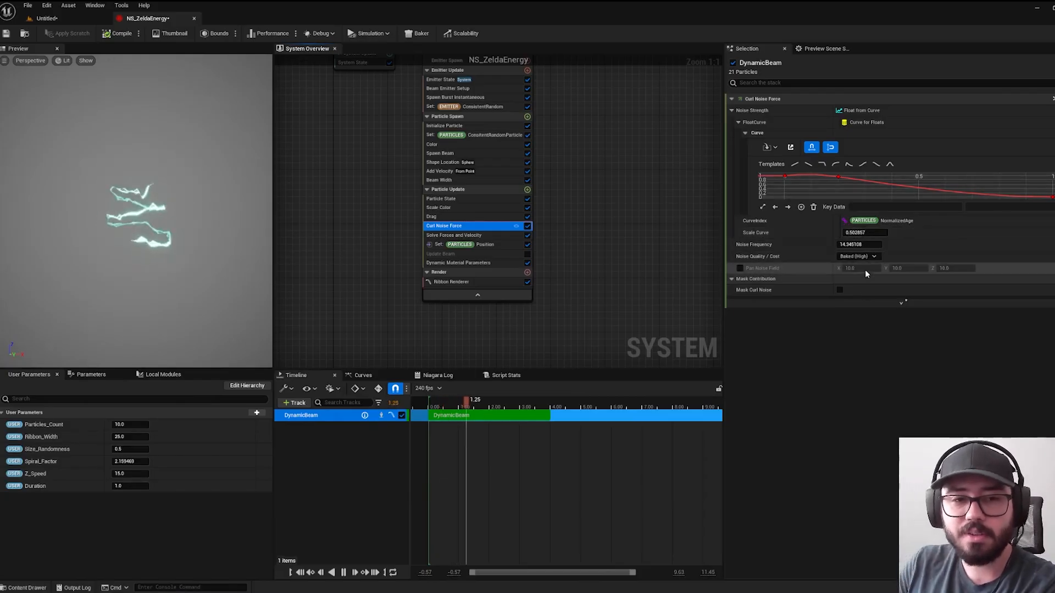
Try the Curl Noise Force's Scale Curve at 2 and 10, and set it to 0.5.
{"action": "left_click", "coordinate": [875, 233]}
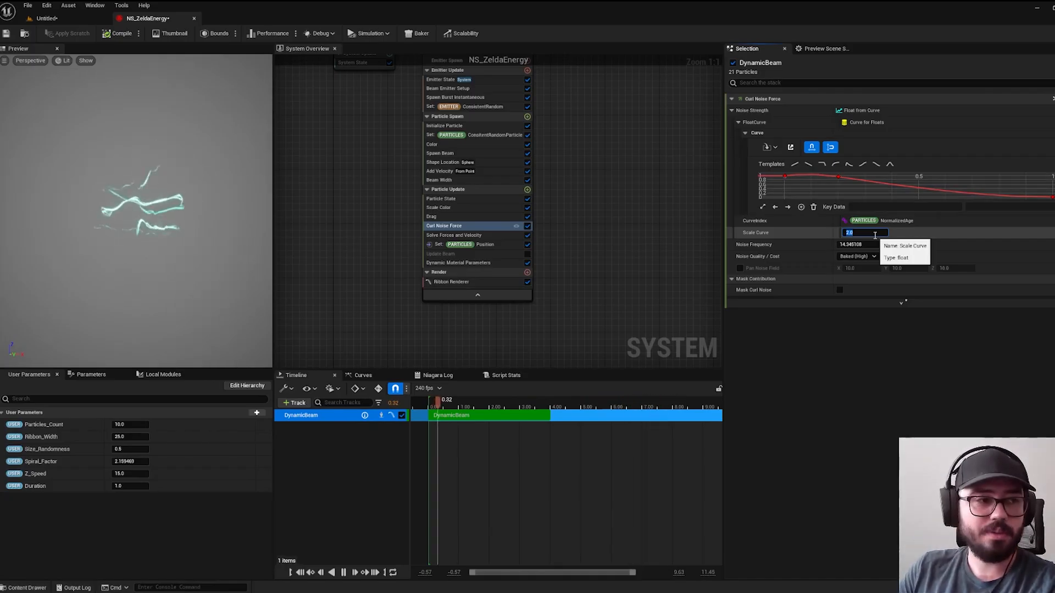
{"action": "left_click", "coordinate": [860, 326]}
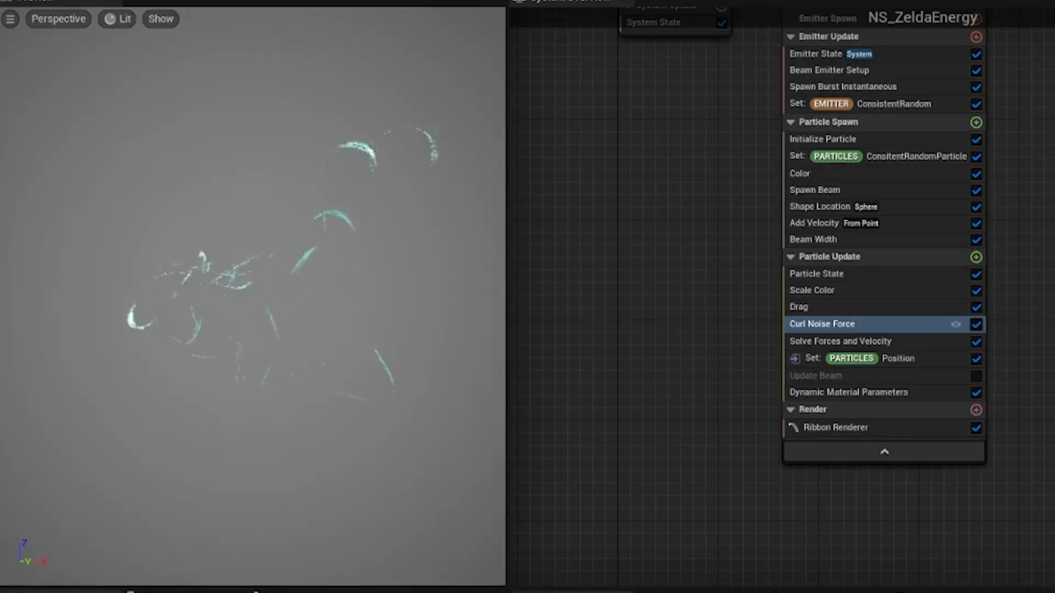
{"action": "left_click", "coordinate": [868, 233]}
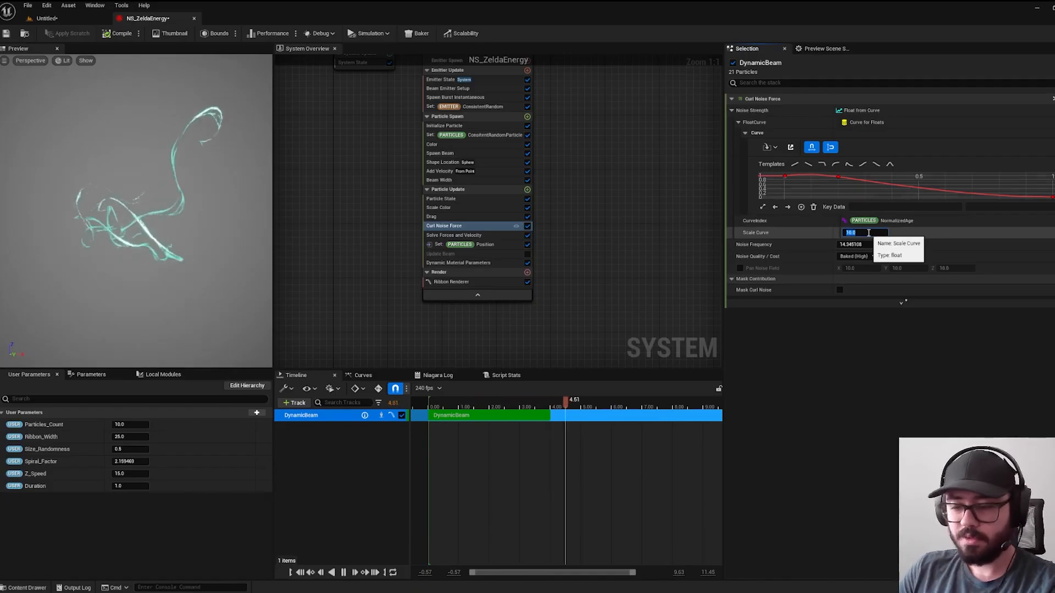
{"action": "type", "text": "0.5"}
{"action": "key", "text": "Return"}
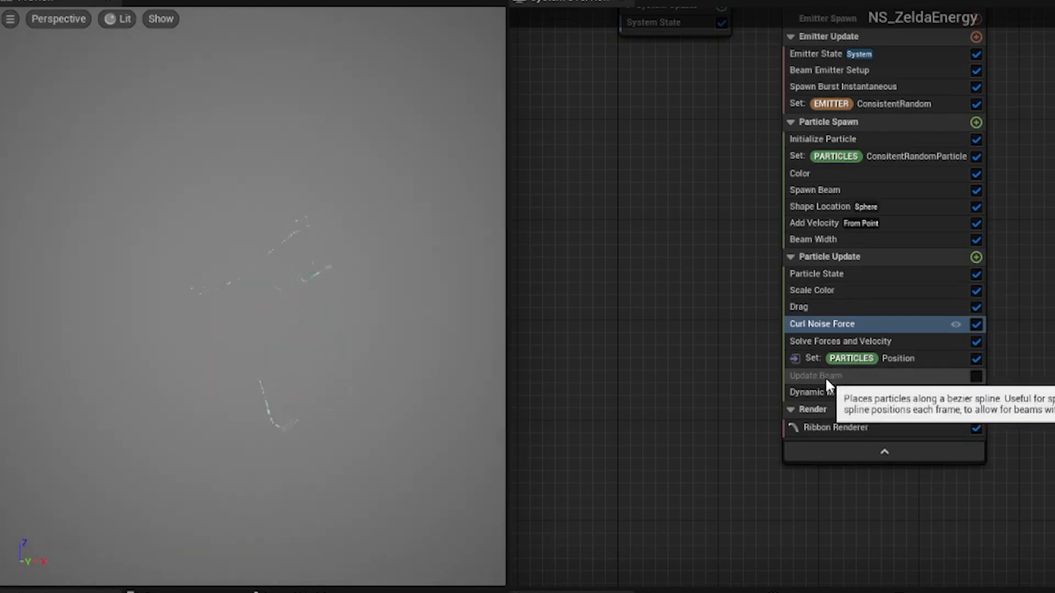
Enable the Update Beam module to test its influence on the effect, and disable it again.
{"action": "left_click", "coordinate": [977, 376]}
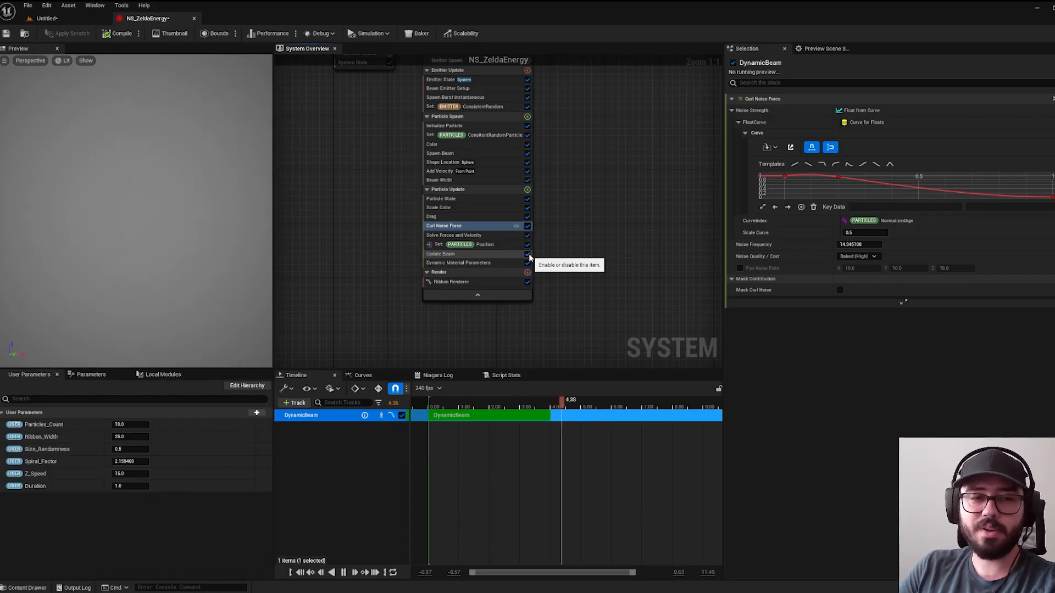
{"action": "left_click", "coordinate": [528, 255]}
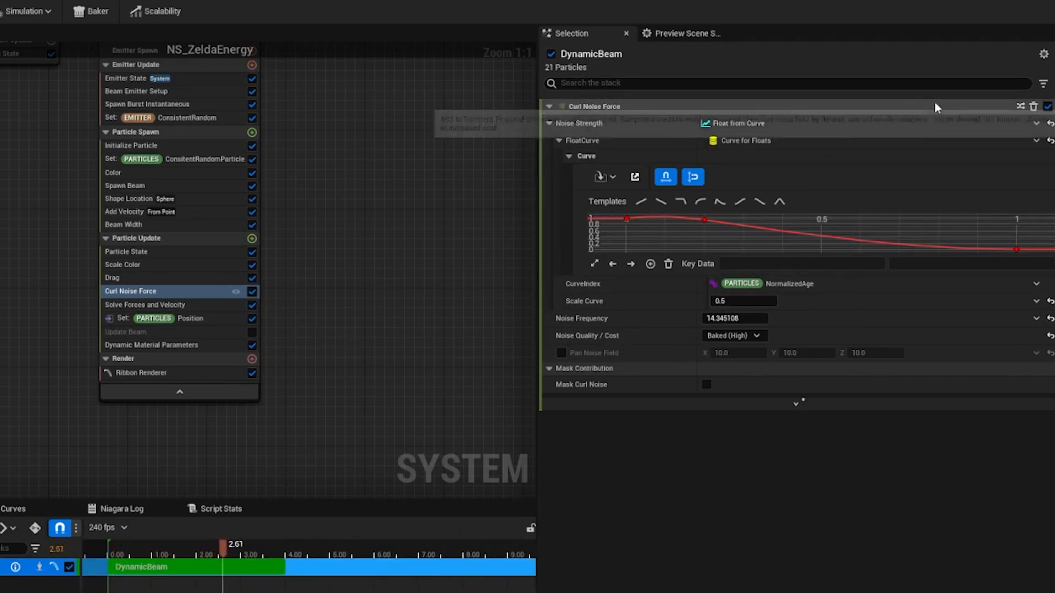
Turn on Show Parameter Writes to expose the Curl Noise Force output, and select the Solve Forces and Velocity module.
{"action": "left_click", "coordinate": [1043, 84]}
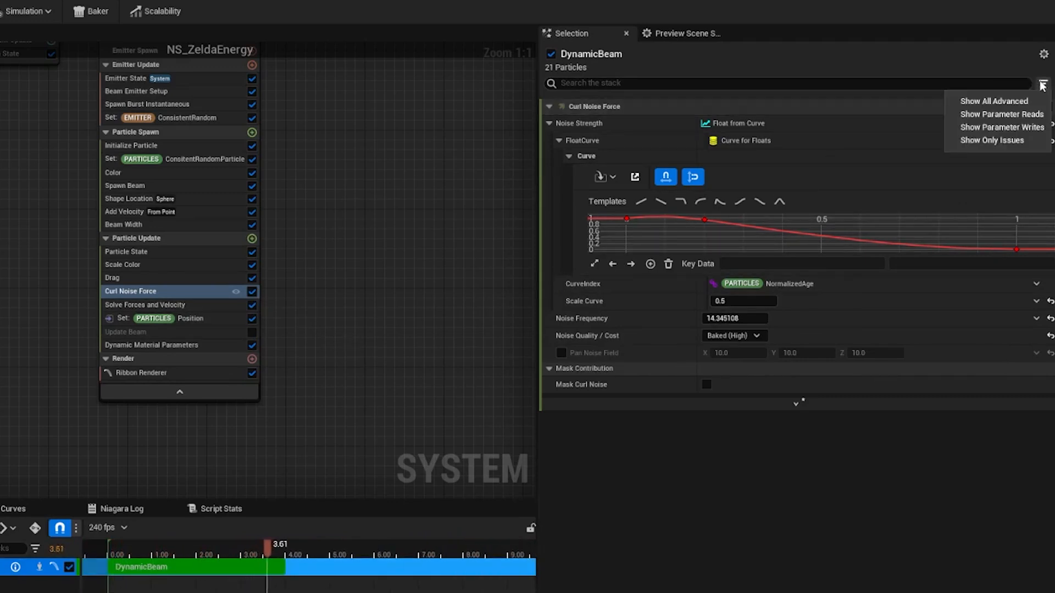
{"action": "left_click", "coordinate": [1001, 129]}
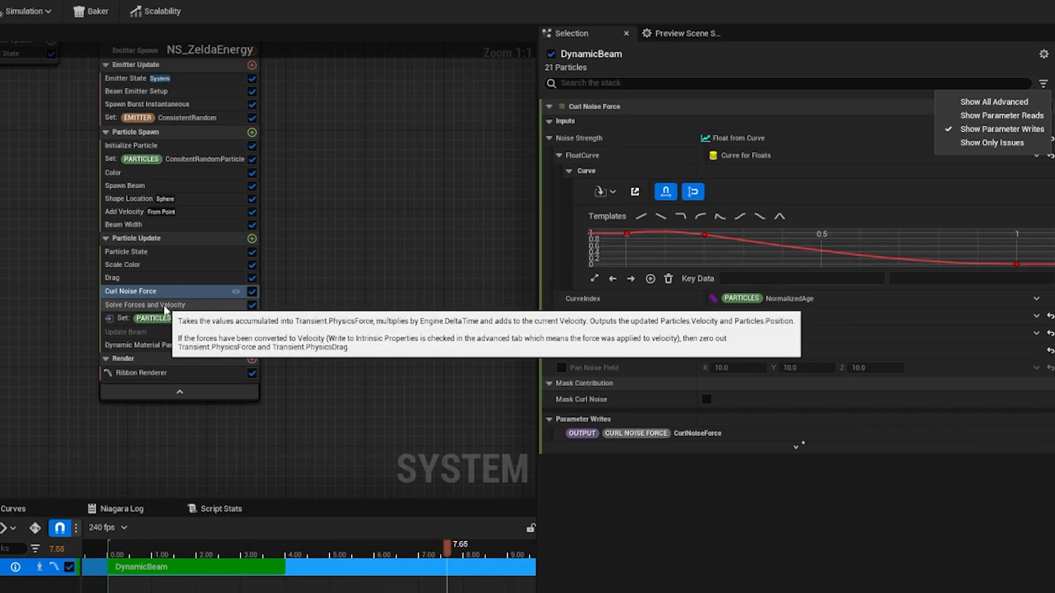
{"action": "left_click", "coordinate": [183, 307]}
Examine how the Set Particles Position module combines Position, CurlNoiseForce, and the upward vector multiplied by DeltaTime and Z_Speed.
{"action": "left_click", "coordinate": [188, 320]}
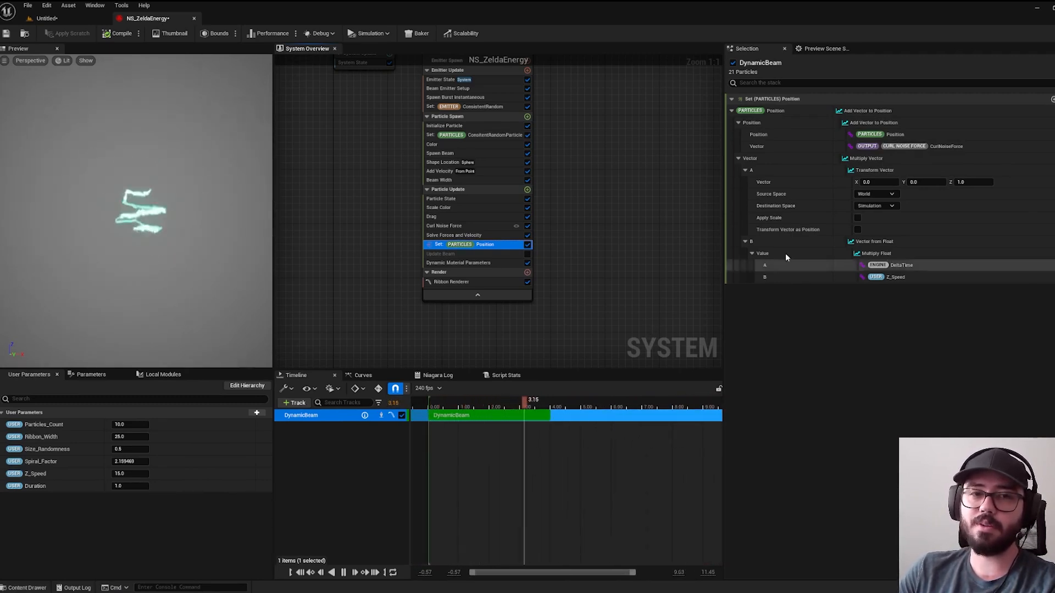
{"action": "left_click", "coordinate": [898, 136]}
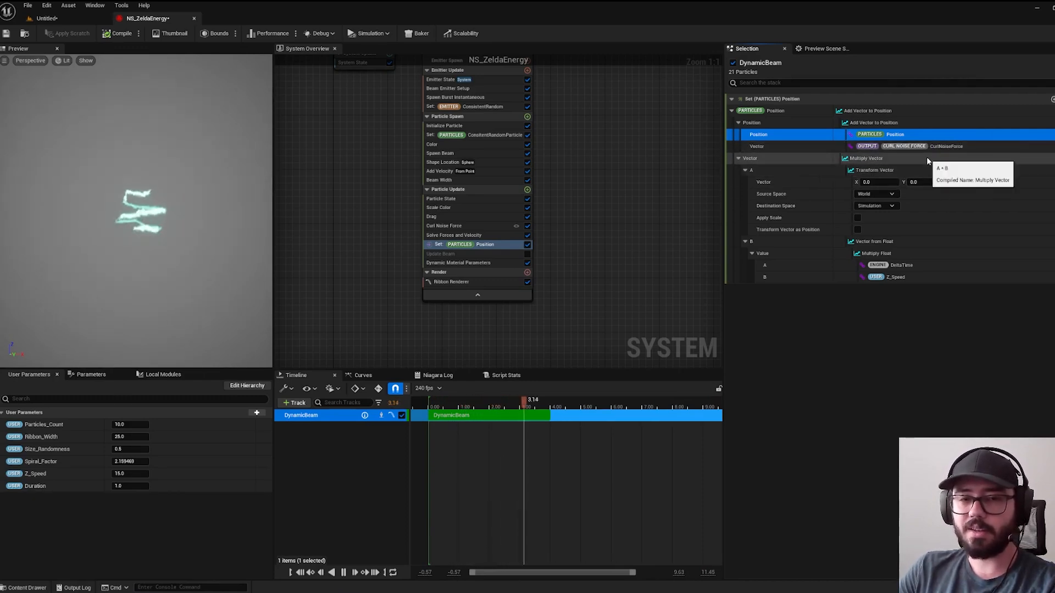
{"action": "left_click", "coordinate": [863, 111]}
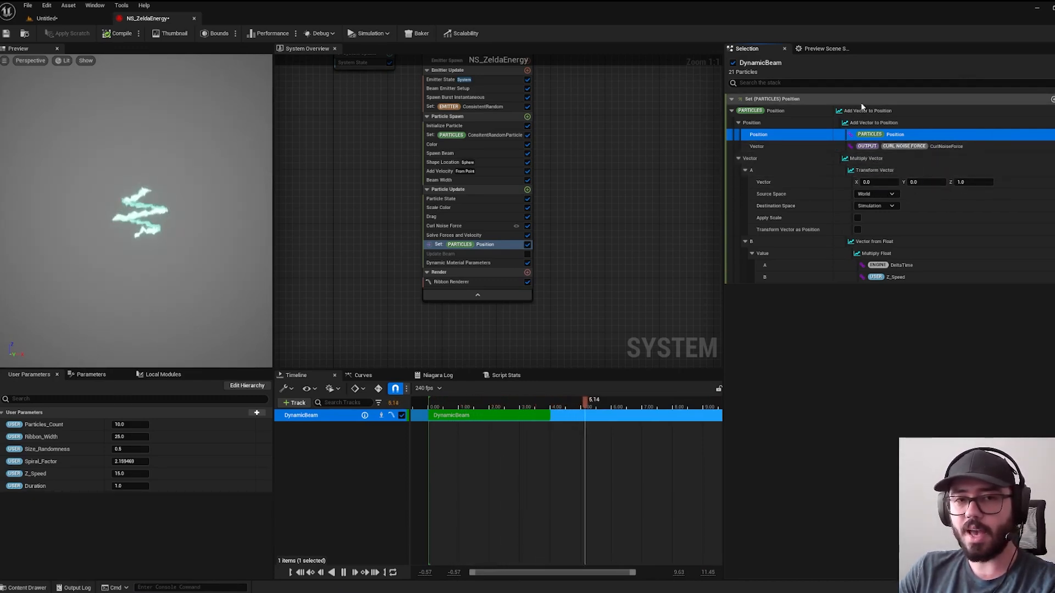
{"action": "left_click", "coordinate": [861, 159]}
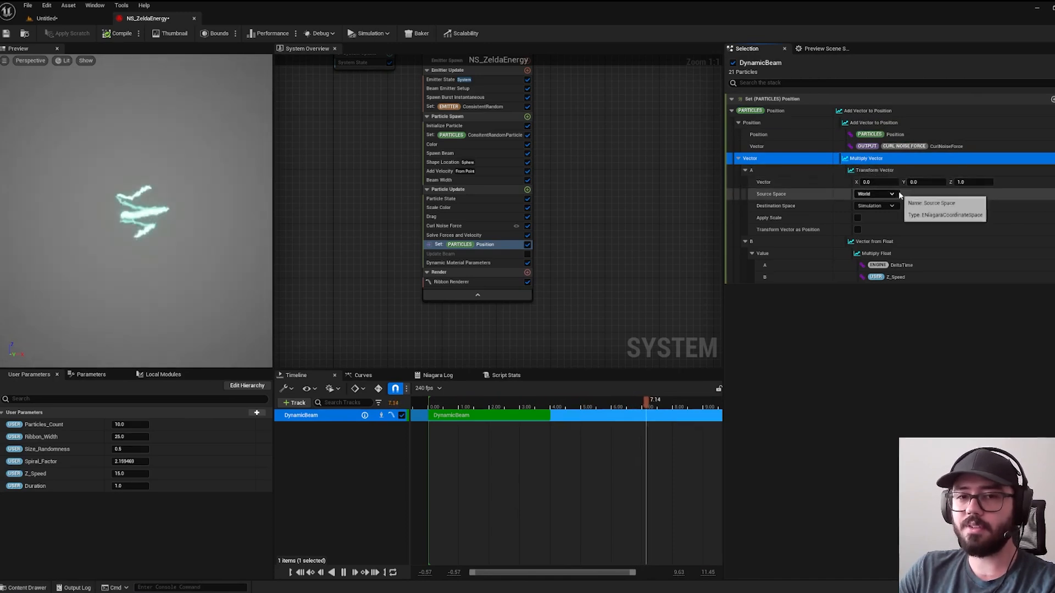
{"action": "left_click", "coordinate": [968, 182]}
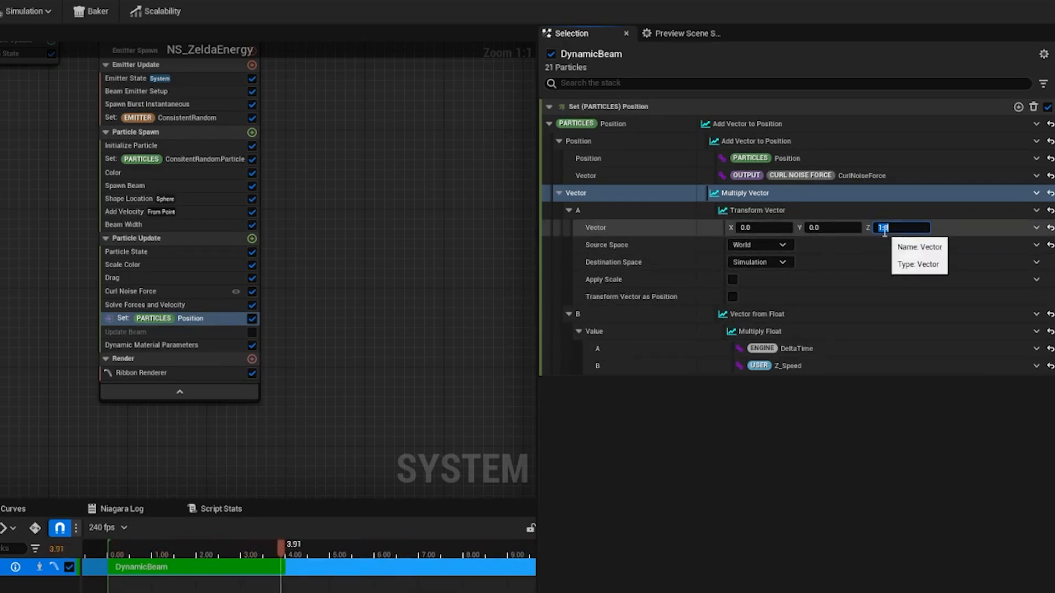
{"action": "left_click", "coordinate": [811, 368]}
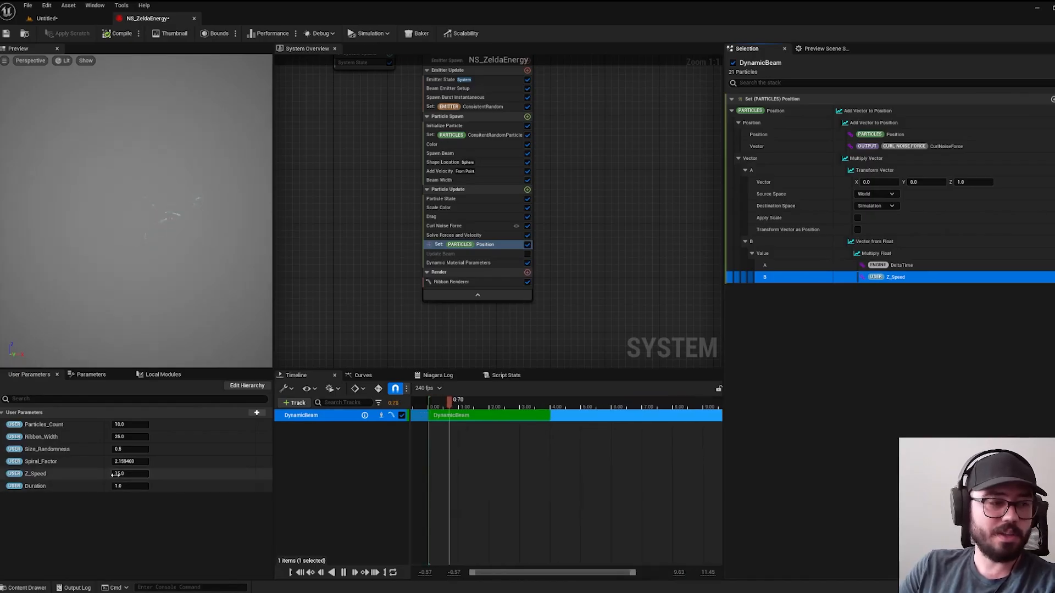
Raise the Z_Speed user parameter to 50 and then to 100.
{"action": "left_click", "coordinate": [126, 475]}
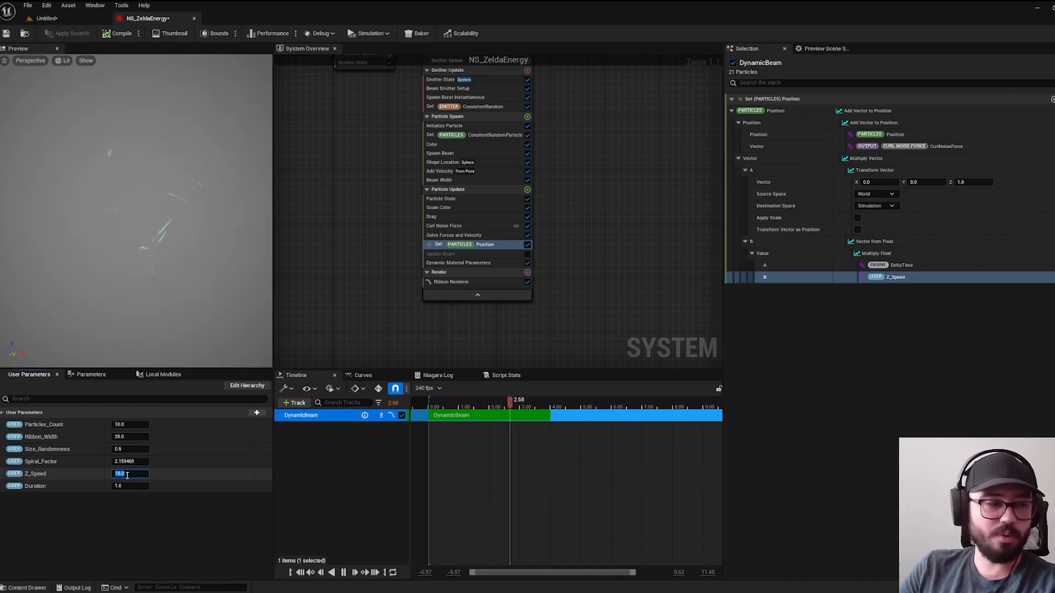
{"action": "type", "text": "20"}
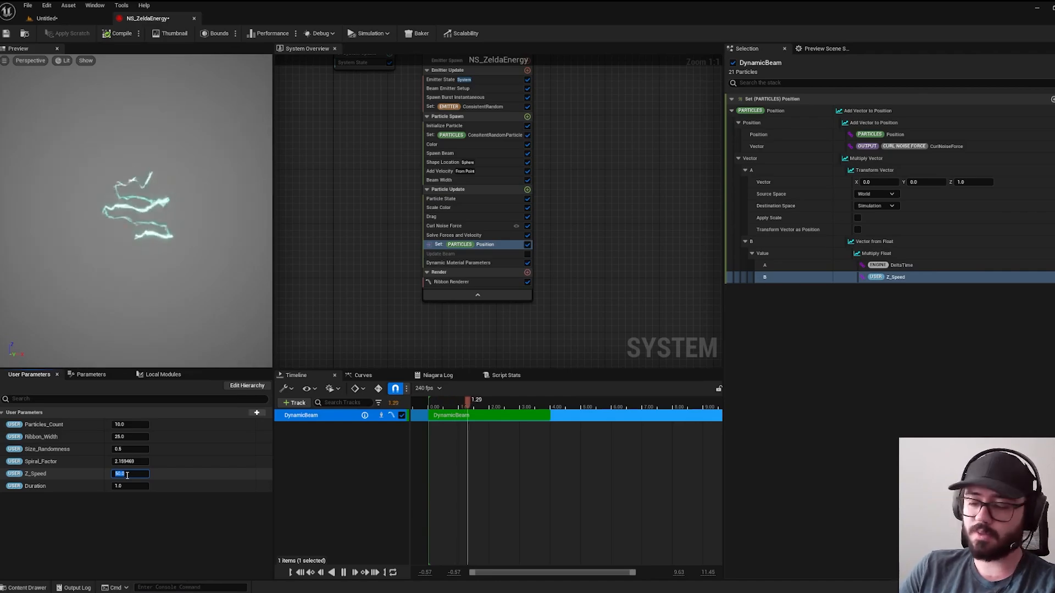
{"action": "key", "text": "Return"}
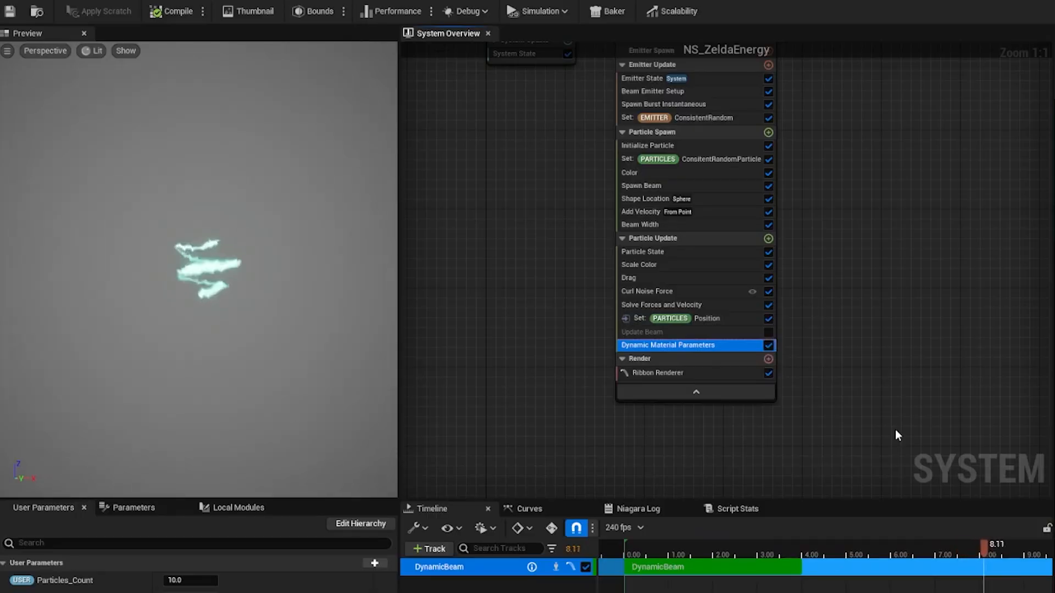
Review the Dynamic Material Parameters inputs, including Spirals driven by Spiral_Factor, and switch to an overview of the M_EnergyTrail material graph.
{"action": "scroll", "coordinate": [886, 360], "scroll_direction": "up", "scroll_amount": 1}
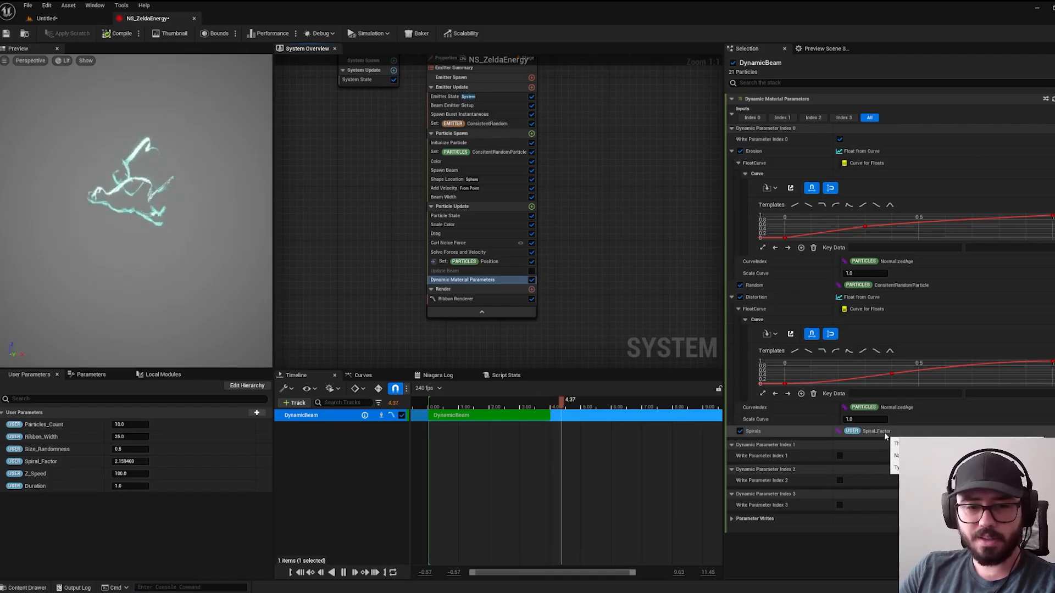
{"action": "left_click", "coordinate": [786, 588]}
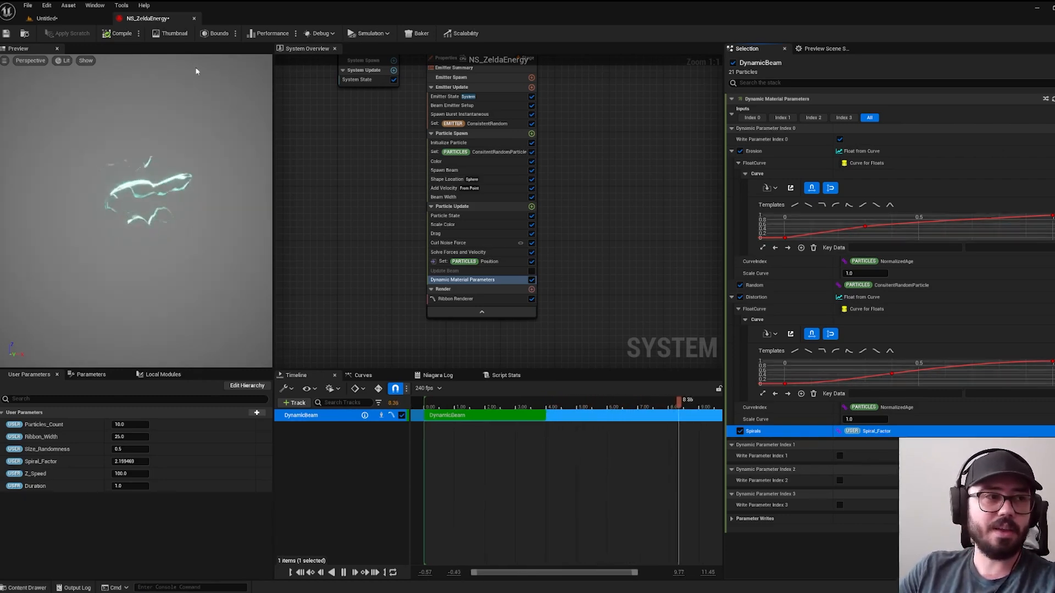
{"action": "mouse_move", "coordinate": [484, 592]}
{"action": "left_click", "coordinate": [525, 566]}
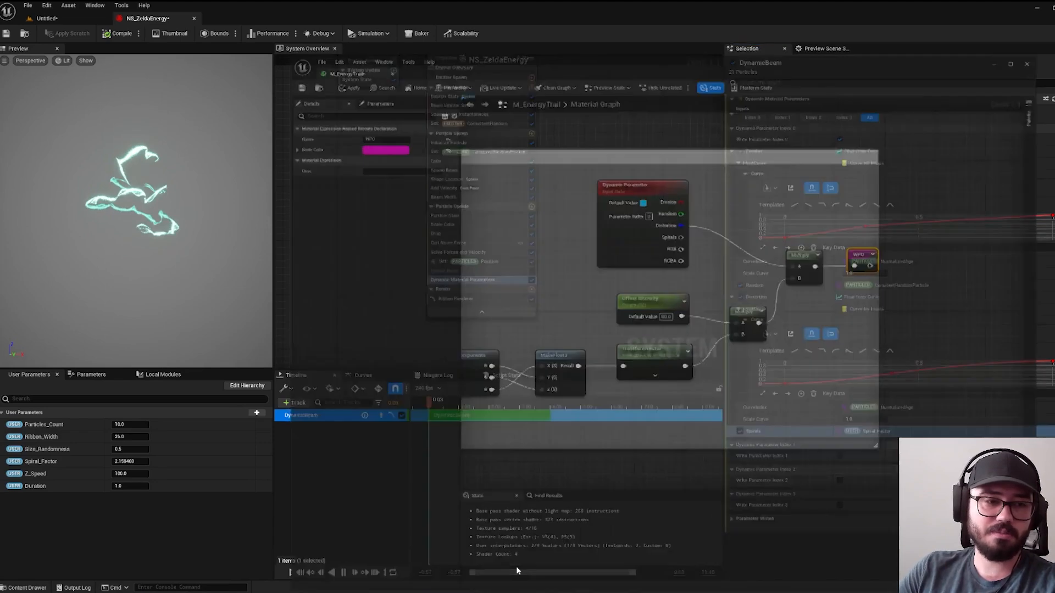
{"action": "scroll", "coordinate": [582, 253], "scroll_direction": "down", "scroll_amount": 8}
{"action": "right_click_drag", "start_coordinate": [587, 195], "coordinate": [830, 376]}
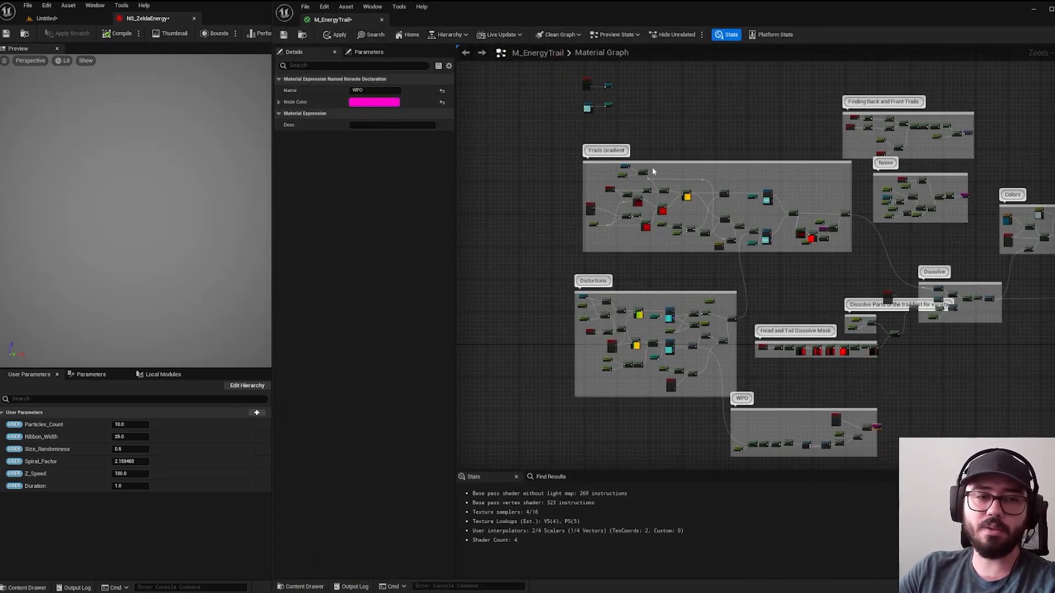
Examine the connection from the Dynamic Parameter node's Spirals output to the Global Tiling reroute node.
{"action": "scroll", "coordinate": [605, 108], "scroll_direction": "up", "scroll_amount": 12}
{"action": "right_click_drag", "start_coordinate": [593, 101], "coordinate": [749, 271]}
{"action": "left_click_drag", "start_coordinate": [671, 193], "coordinate": [679, 198]}
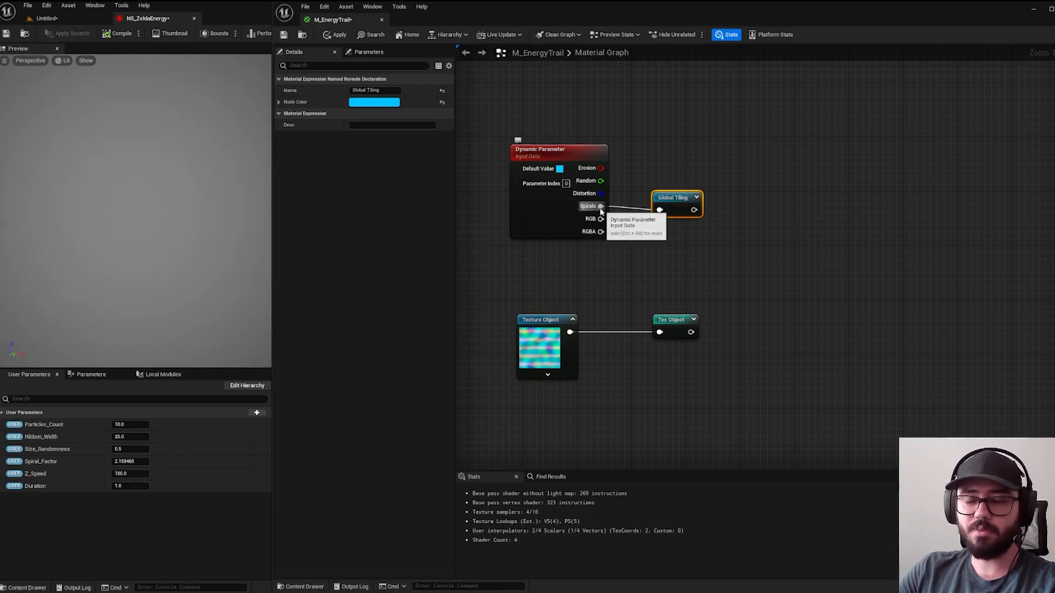
{"action": "scroll", "coordinate": [681, 269], "scroll_direction": "down", "scroll_amount": 5}
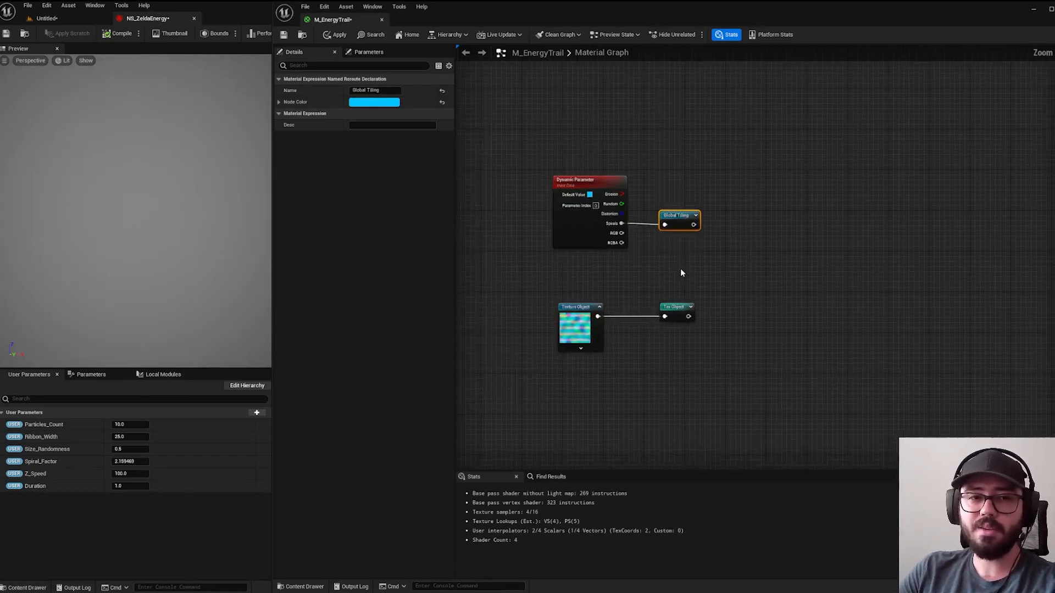
Inspect the Global Tiling and Tiling Tex nodes feeding the Multiply node in the Trails Gradient section.
{"action": "right_click_drag", "start_coordinate": [682, 339], "coordinate": [675, 225]}
{"action": "scroll", "coordinate": [672, 136], "scroll_direction": "up", "scroll_amount": 8}
{"action": "scroll", "coordinate": [660, 175], "scroll_direction": "down", "scroll_amount": 8}
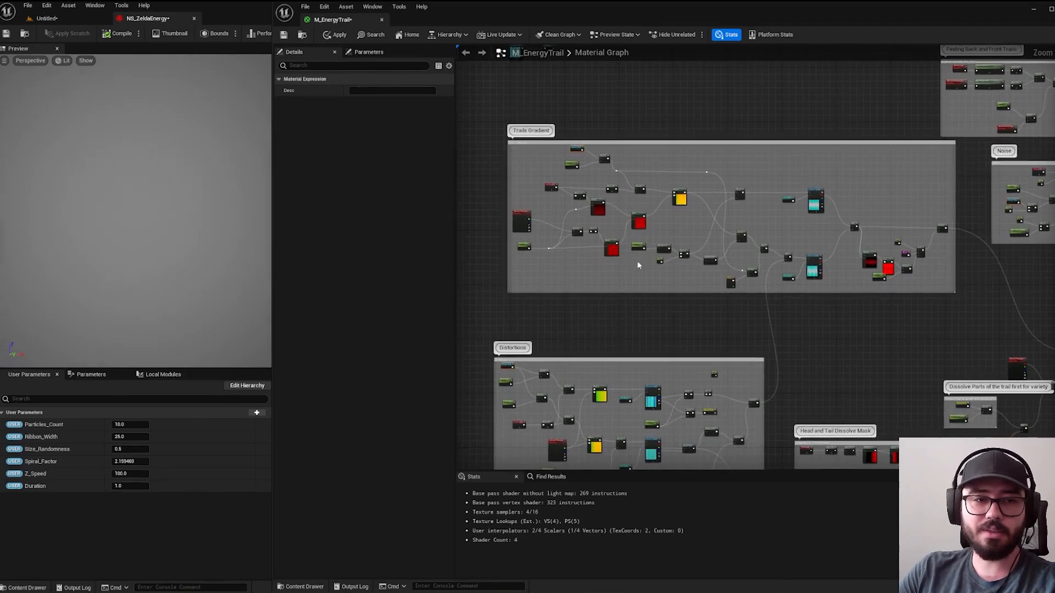
{"action": "scroll", "coordinate": [572, 139], "scroll_direction": "up", "scroll_amount": 10}
{"action": "left_click", "coordinate": [574, 186]}
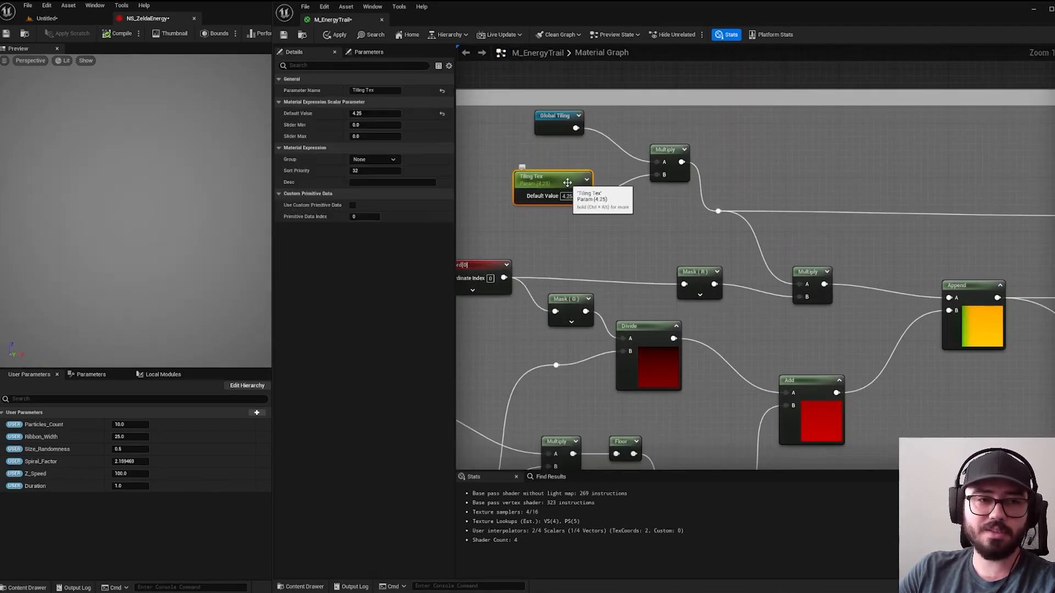
{"action": "right_click_drag", "start_coordinate": [603, 221], "coordinate": [690, 254]}
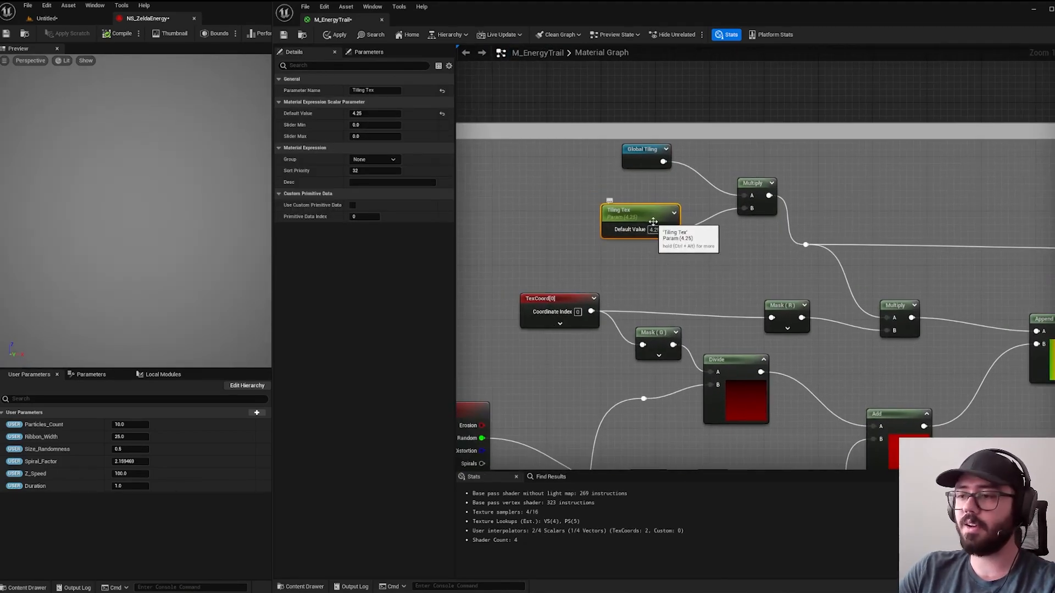
{"action": "left_click", "coordinate": [645, 156]}
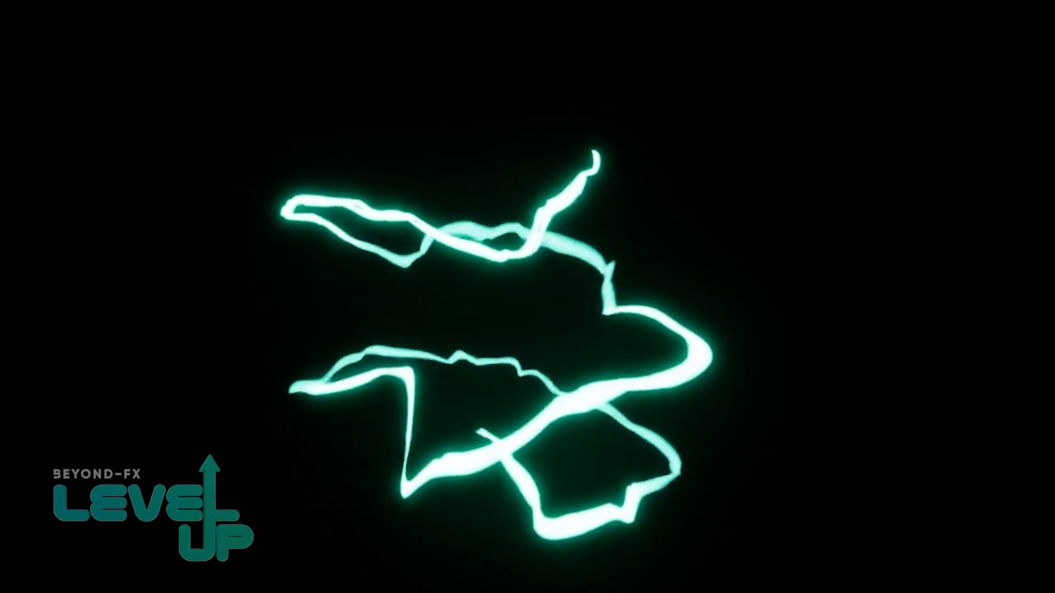